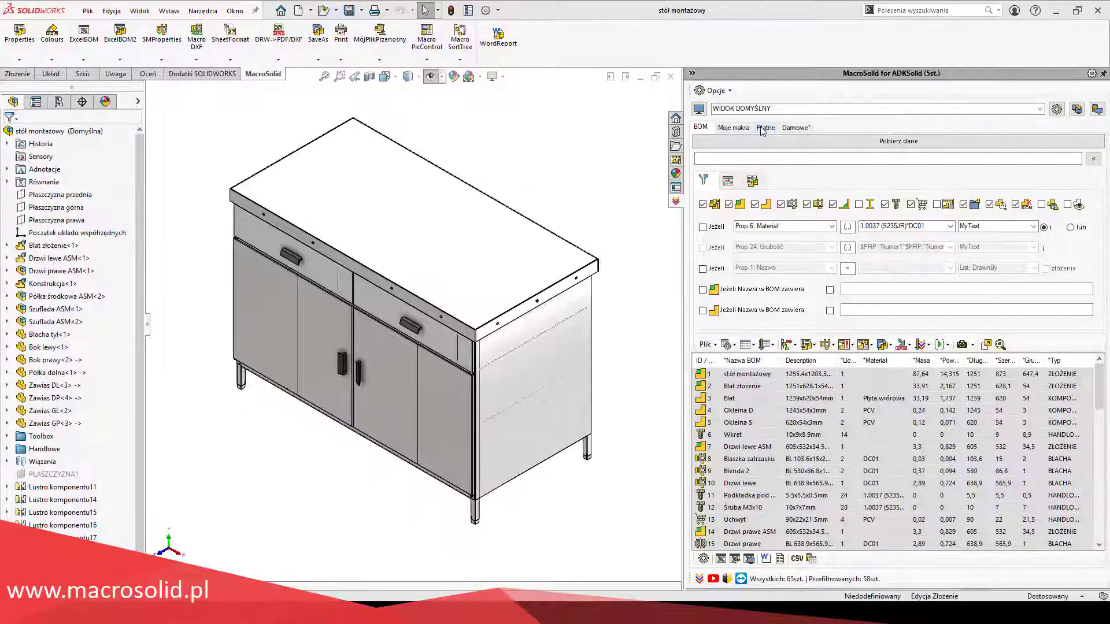
Switch the MacroSolid pane to the Płatne tab to list the paid macros, including DXF.
left_click(761, 129)
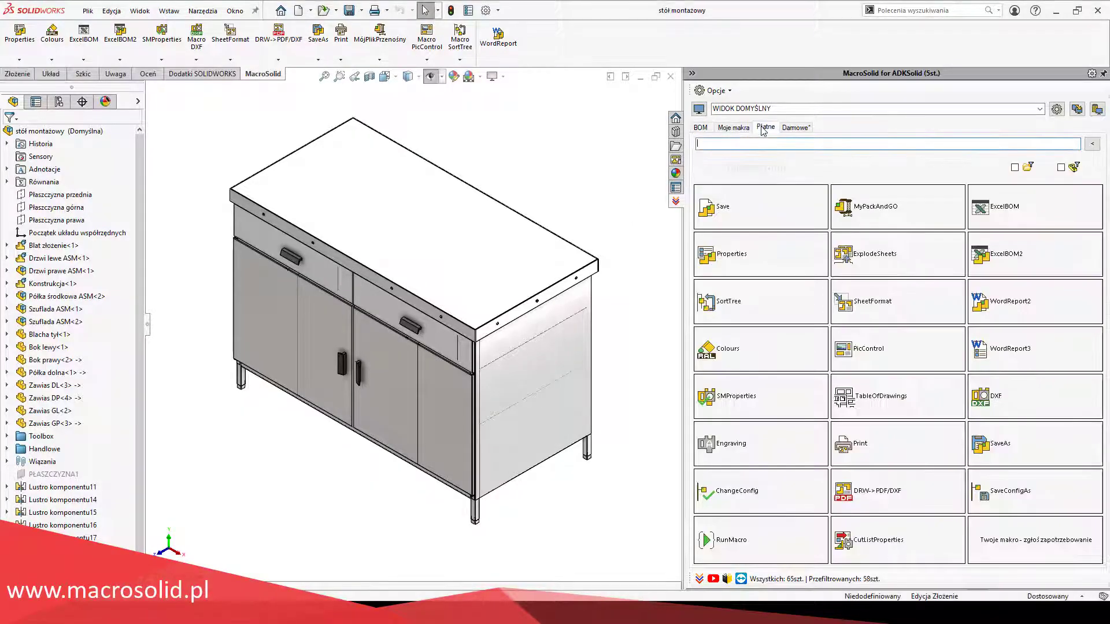
View the DXF macro settings, then open the 'Drzwi lewe' left door part.
left_click(1023, 398)
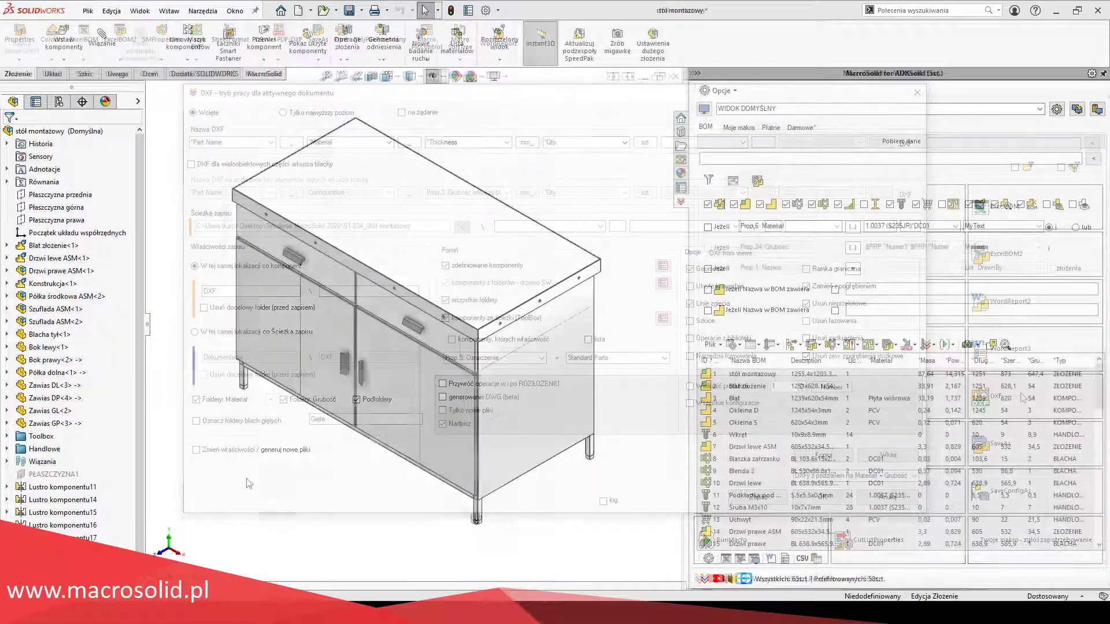
left_click(277, 317)
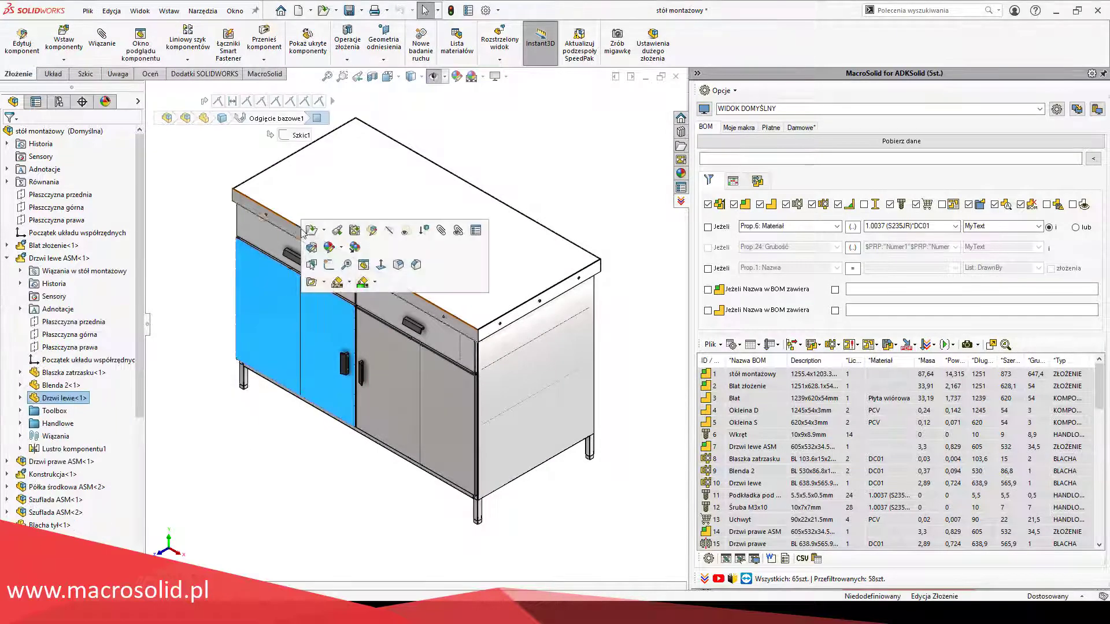
Save the door's flat pattern as the Dxf file 'Rozłożony model - Drzwi lewe'.
left_click(87, 11)
left_click(117, 152)
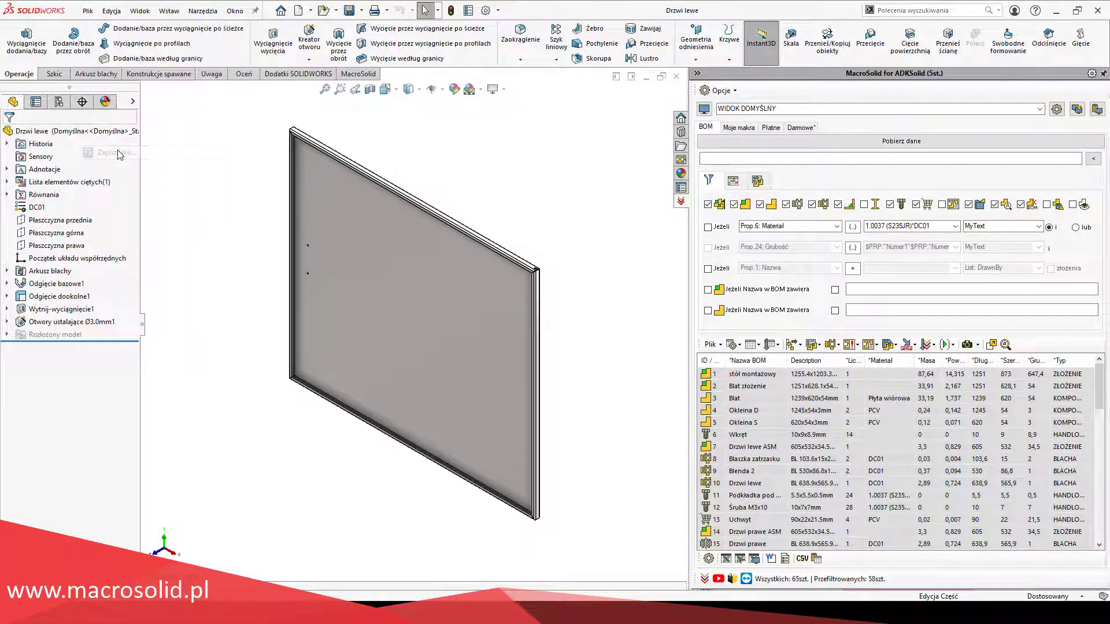
left_click(110, 420)
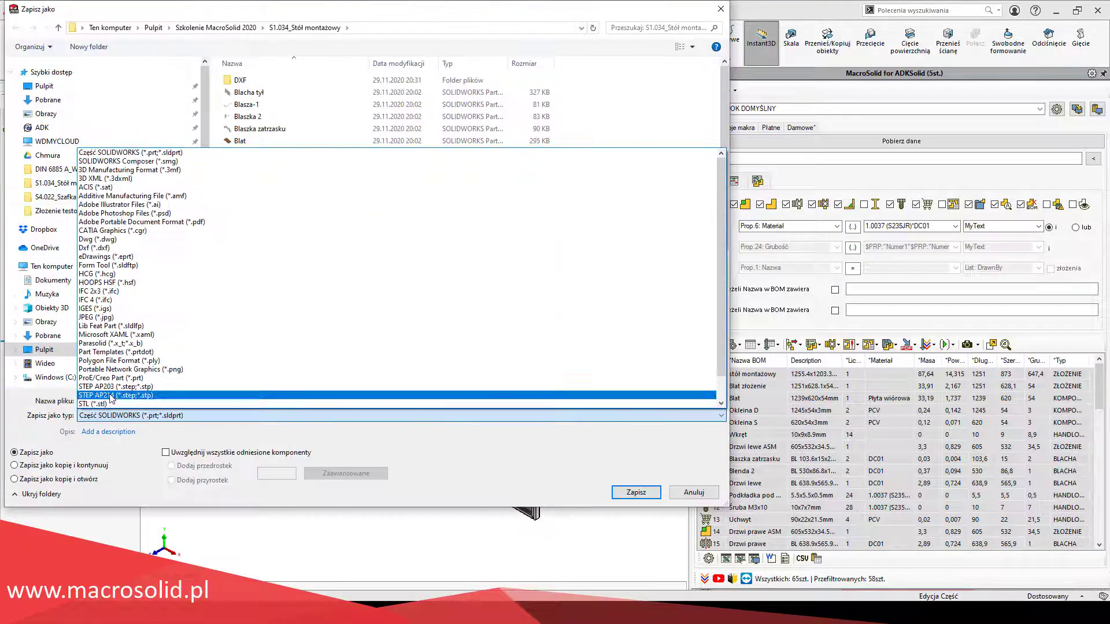
left_click(116, 257)
left_click(632, 513)
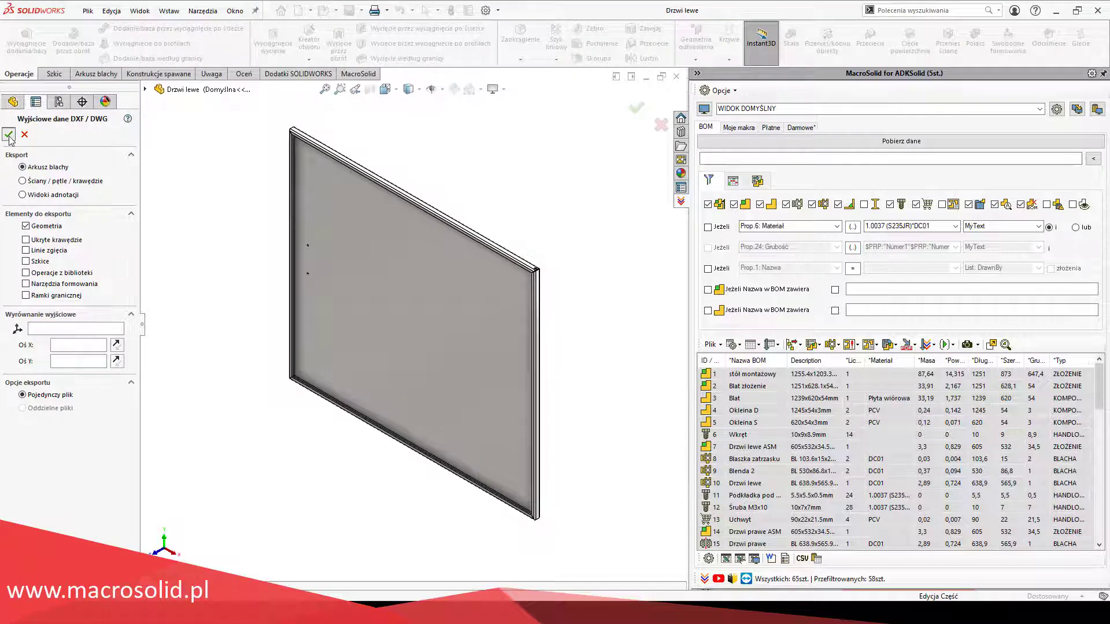
left_click(10, 137)
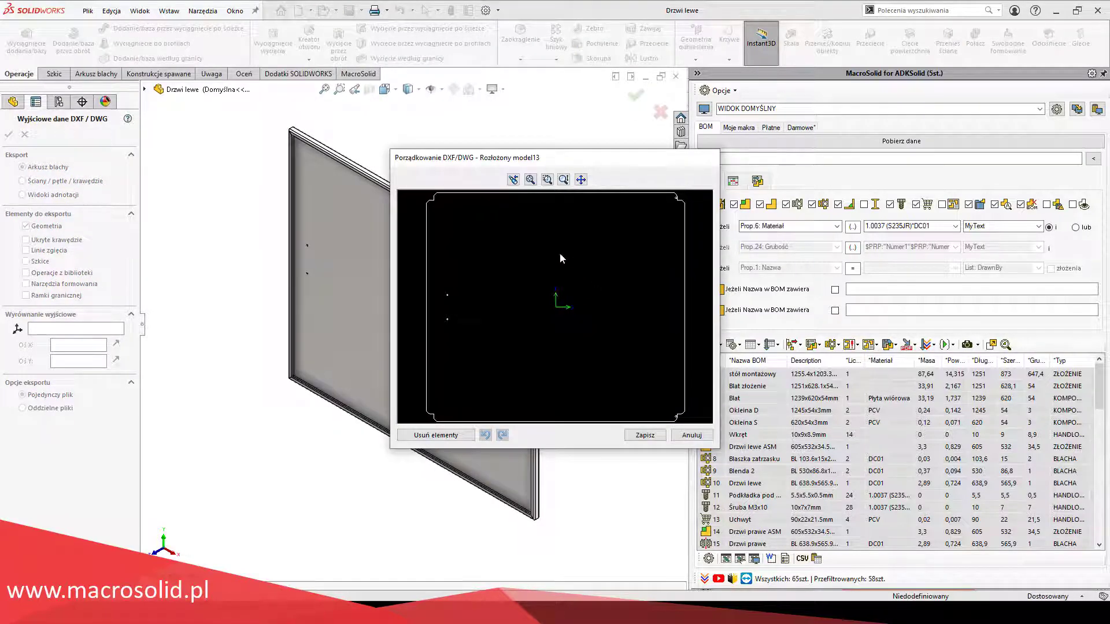
left_click(645, 438)
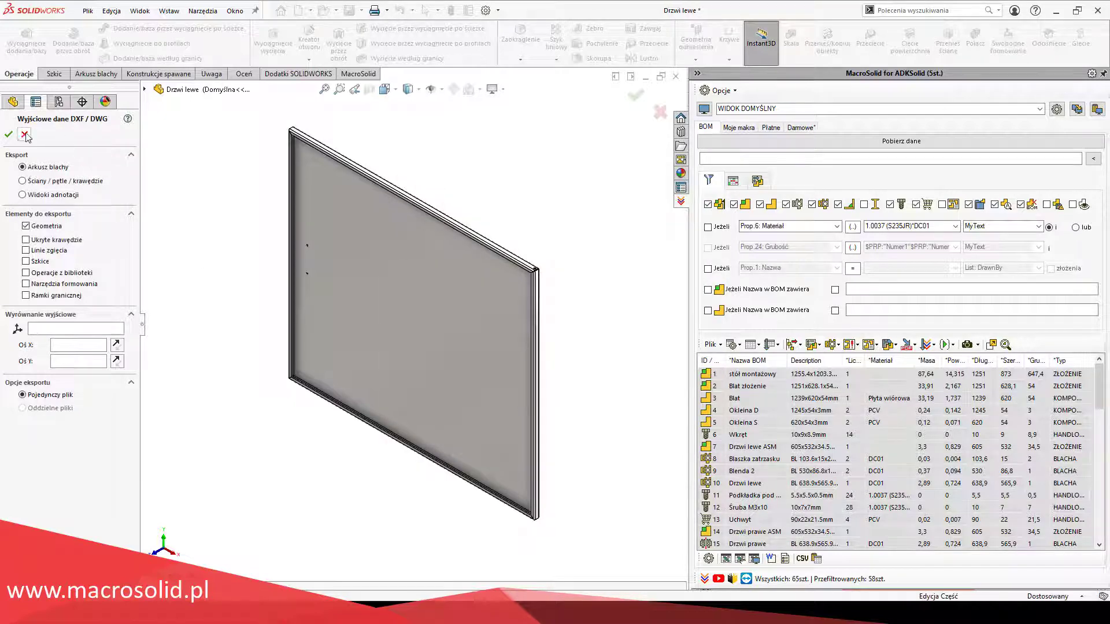
left_click(7, 334)
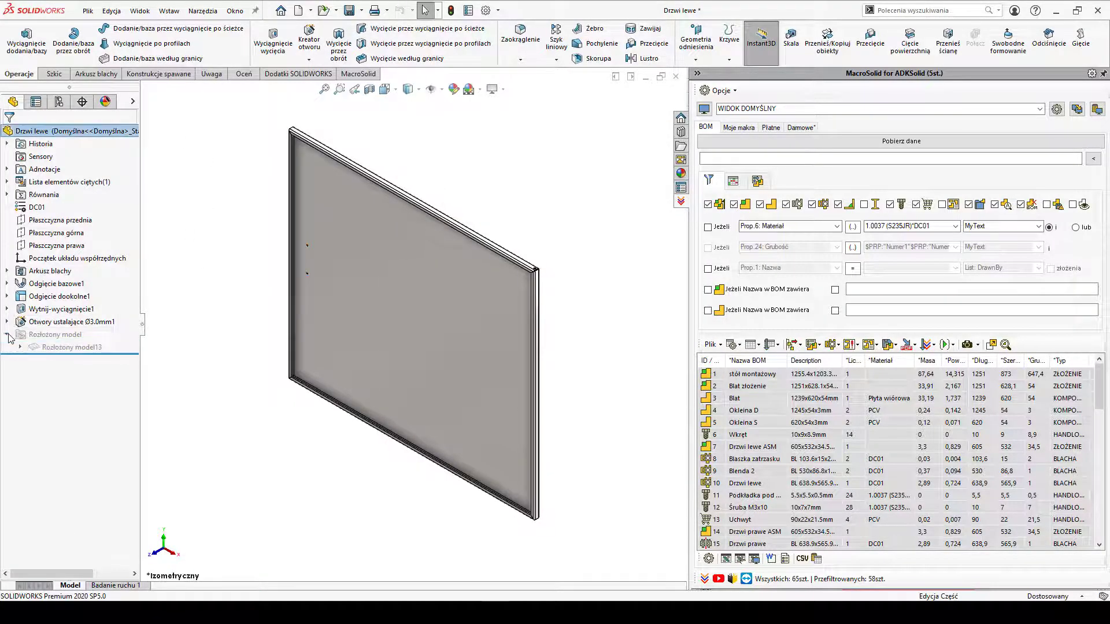
Export the flat pattern via Eksportuj do DXF/DWG and review its export elements.
right_click(47, 347)
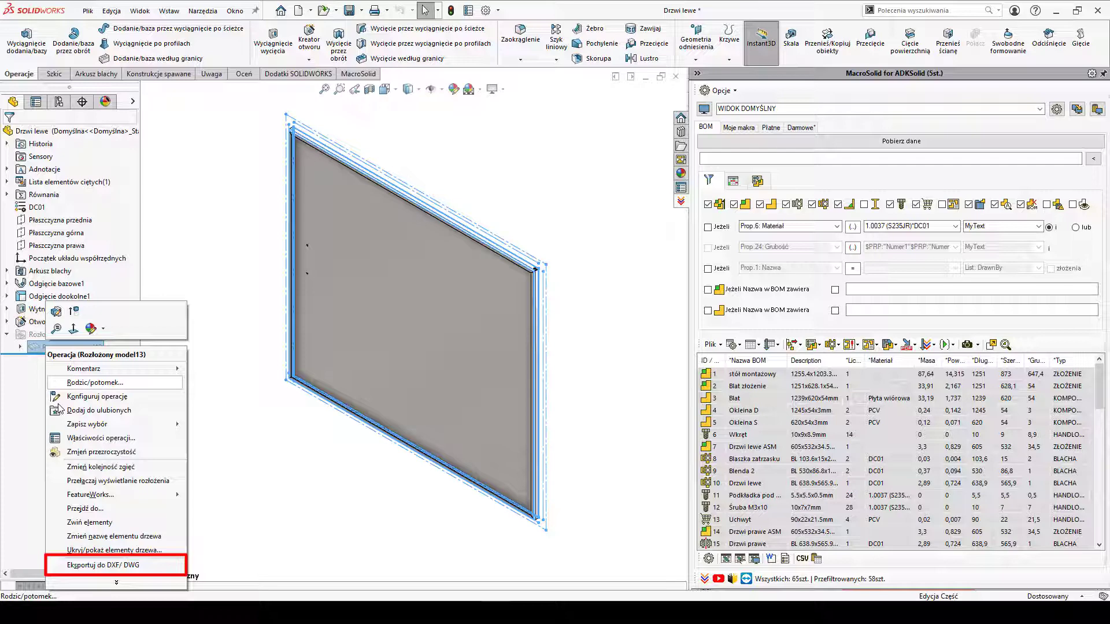
left_click(104, 565)
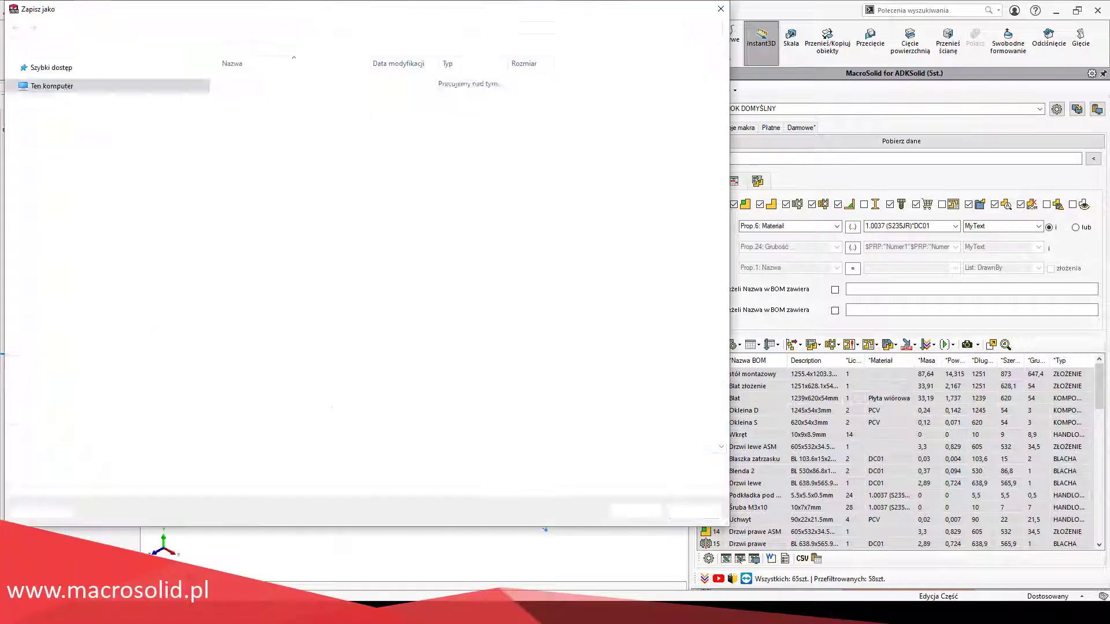
left_click(633, 512)
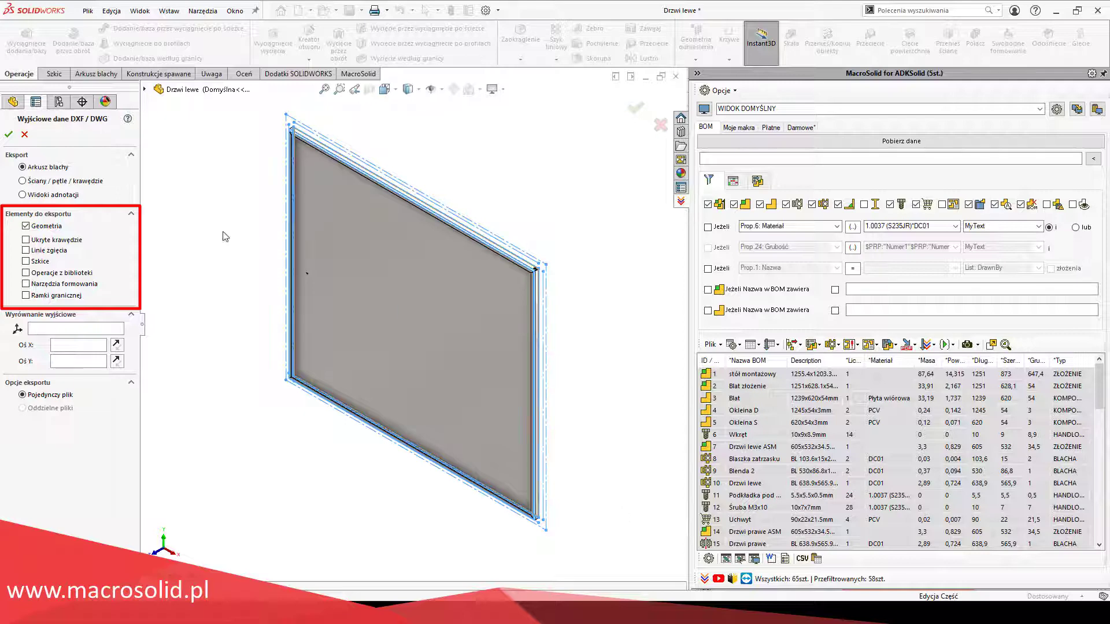
left_click(25, 136)
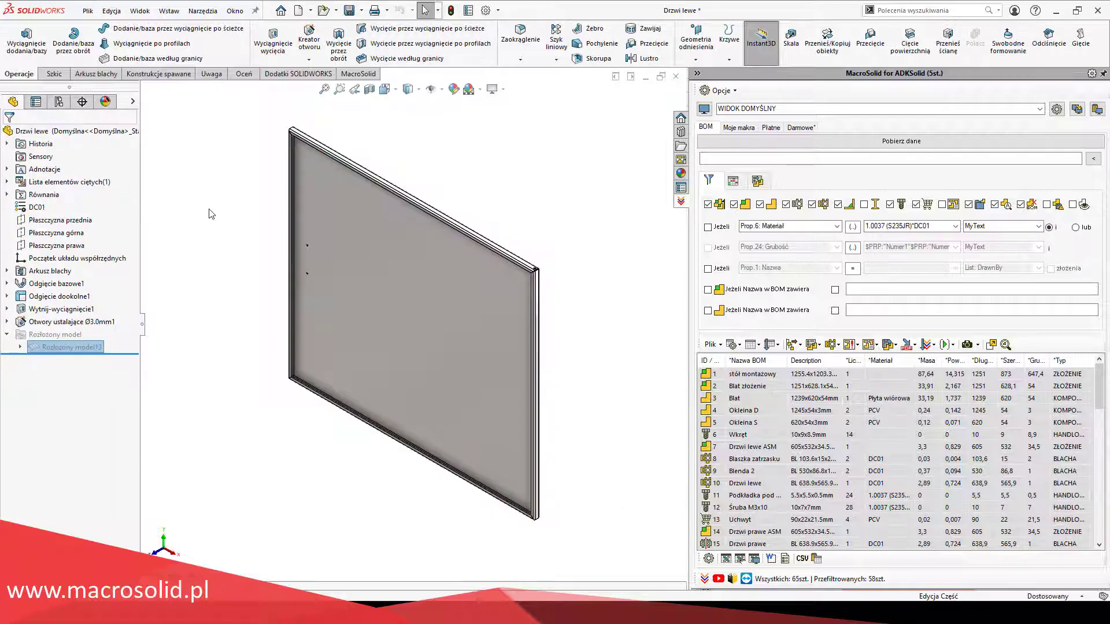
Edit the Rozłożony model13 feature, then reopen the DXF/DWG export and its Opcje….
left_click(81, 347)
left_click(89, 316)
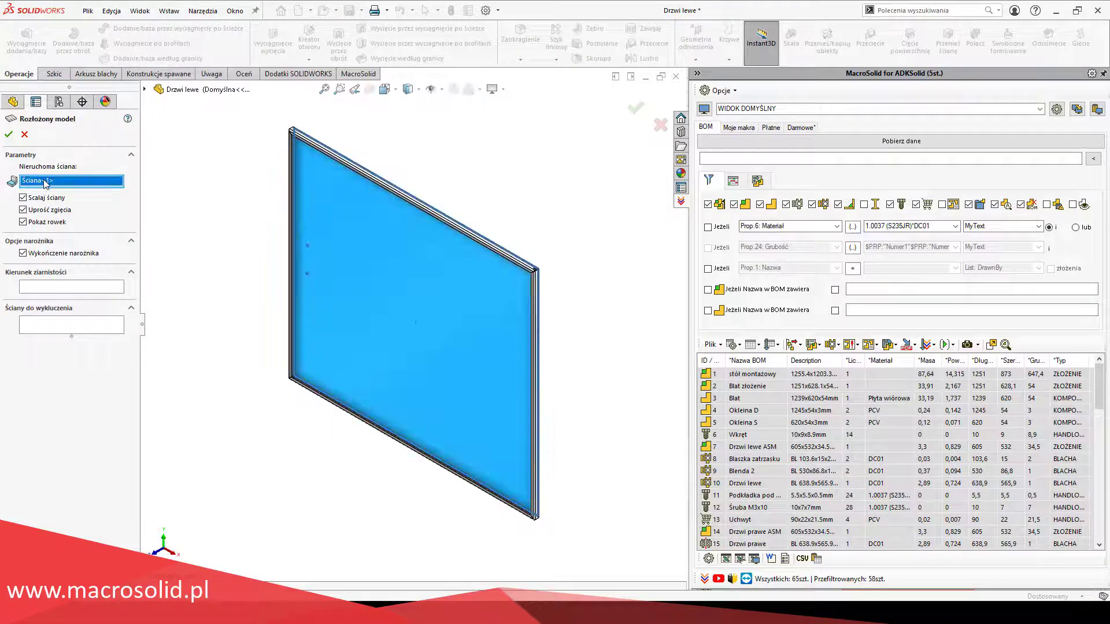
left_click(9, 134)
right_click(57, 347)
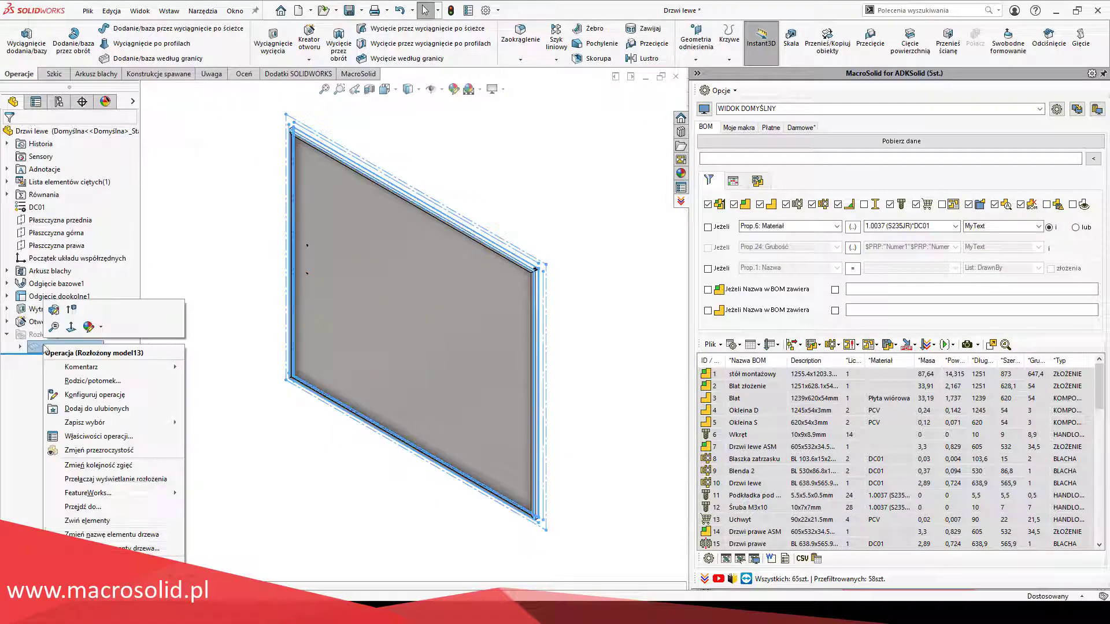
left_click(87, 535)
left_click(149, 488)
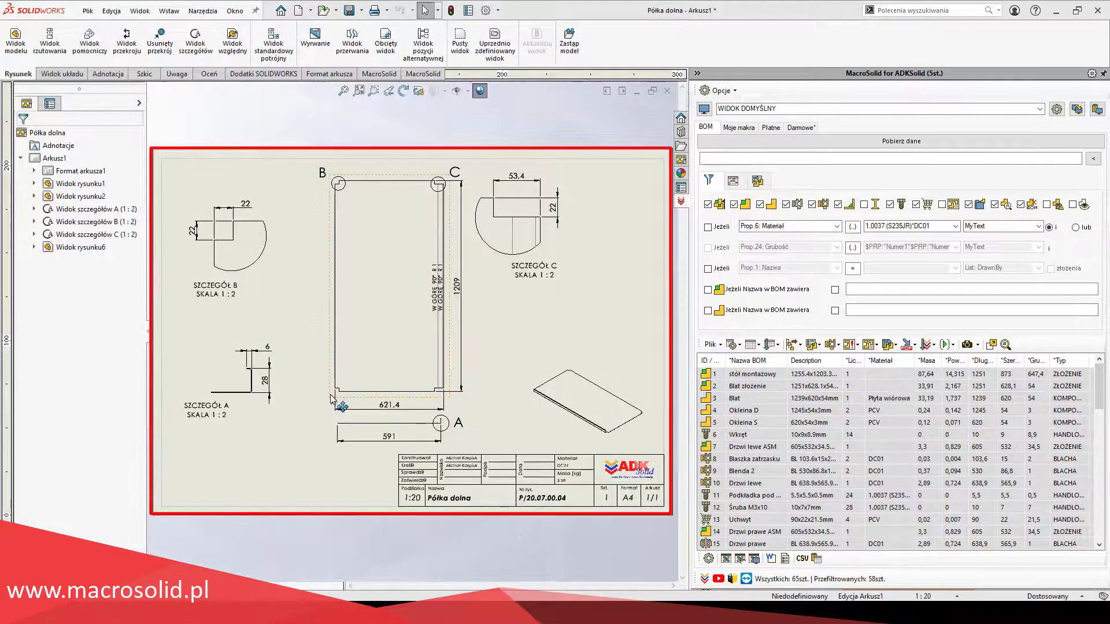
Save drawing view Widok rysunku1 as the DXF 'Półka dolna - Widok rysunku1'.
left_click(341, 399)
scroll(104, 376, "down", 10)
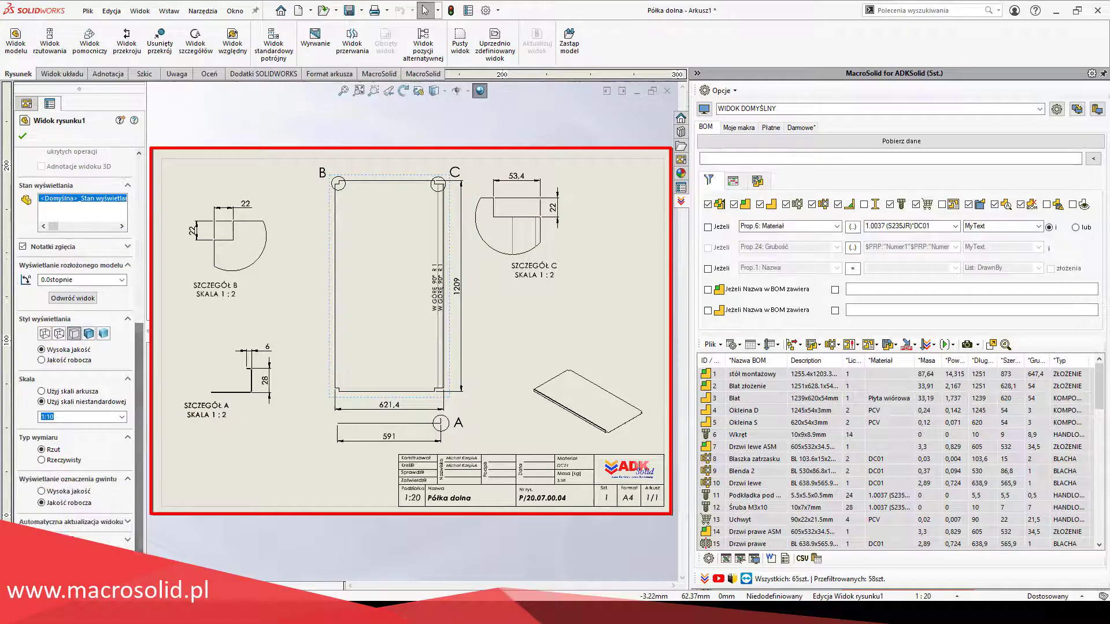
left_click(45, 573)
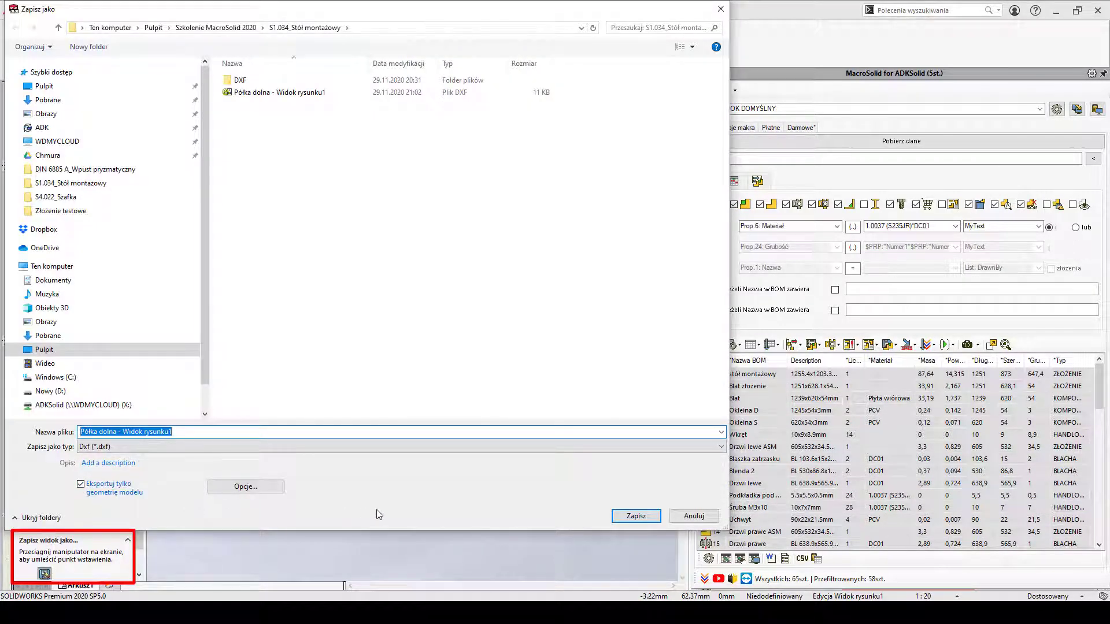
left_click(630, 516)
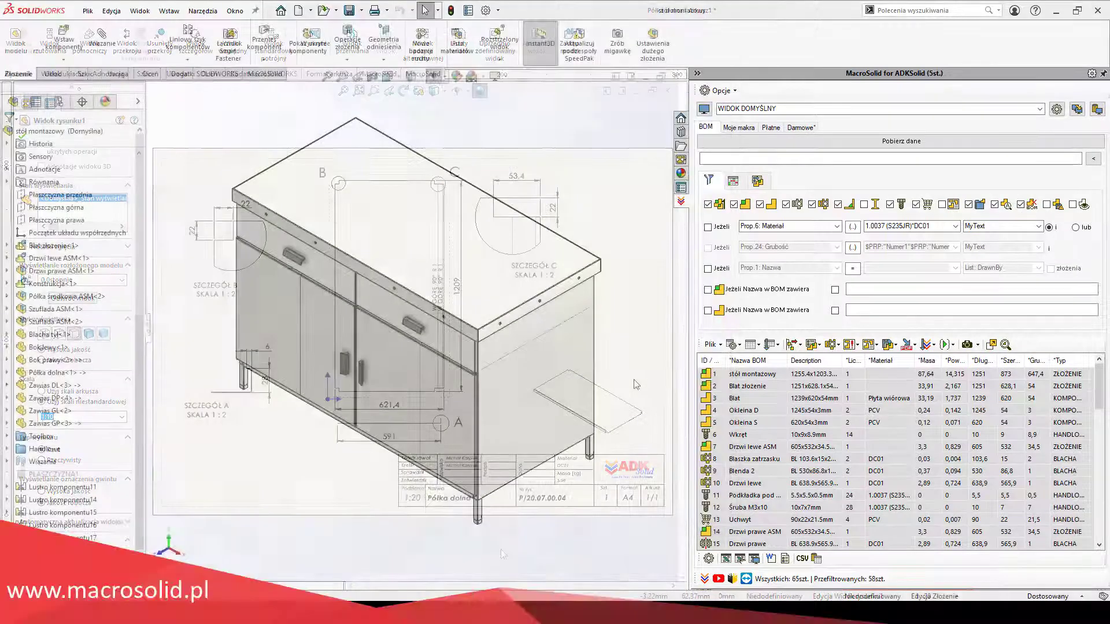
Use the GENEROWANIE - PDF, DXF, STEP view, hiding *STEP and *PDF columns and widening *DXF.
left_click(1039, 109)
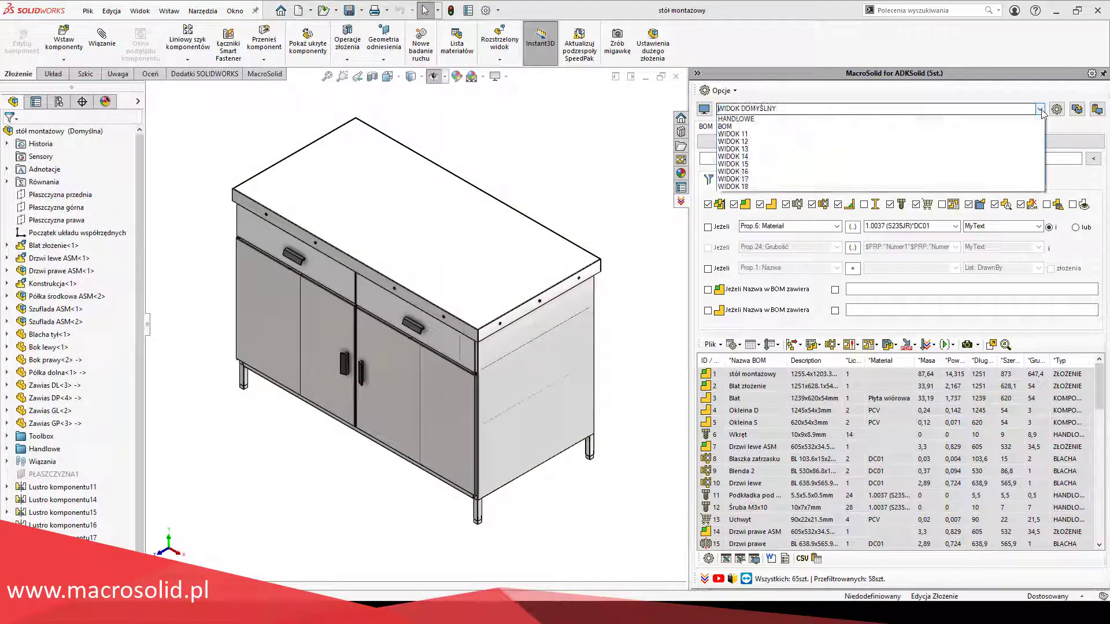
left_click(965, 157)
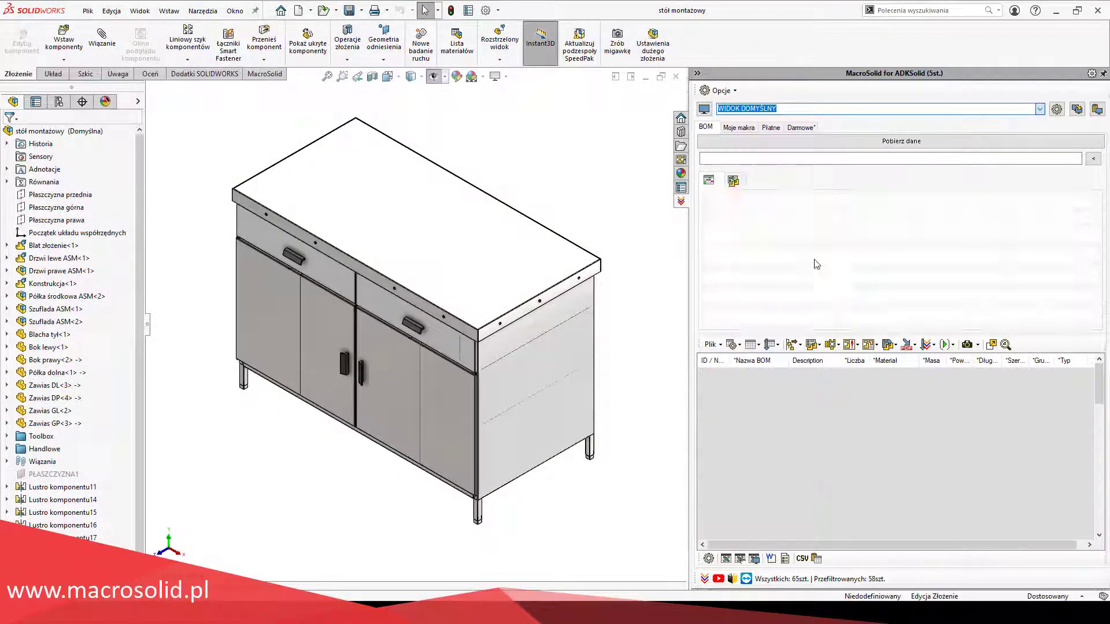
left_click(736, 344)
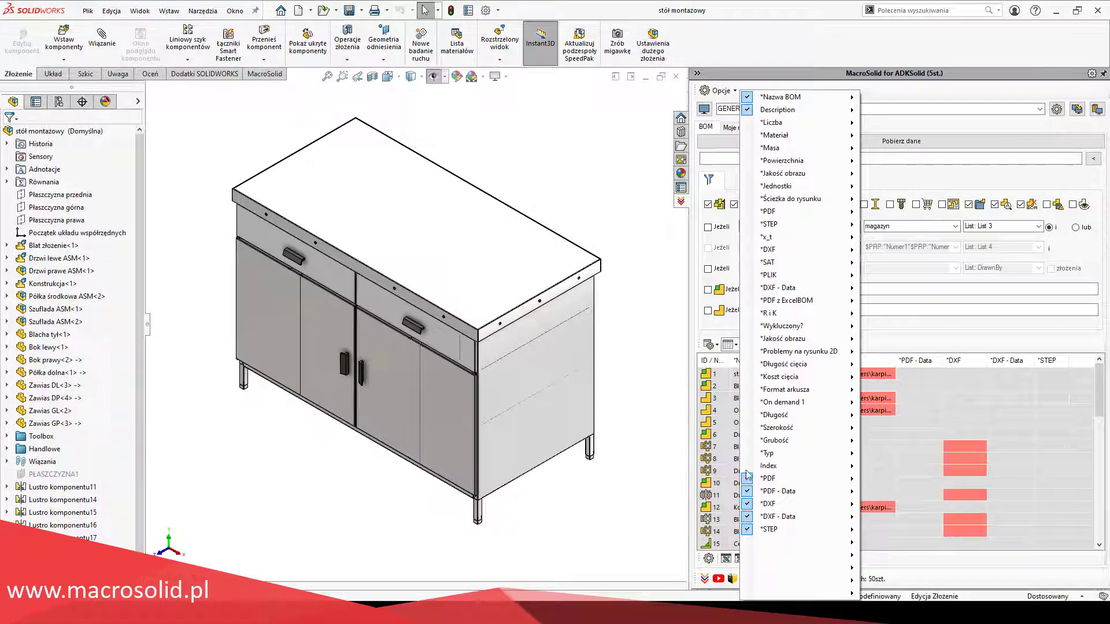
left_click(747, 529)
left_click(747, 490)
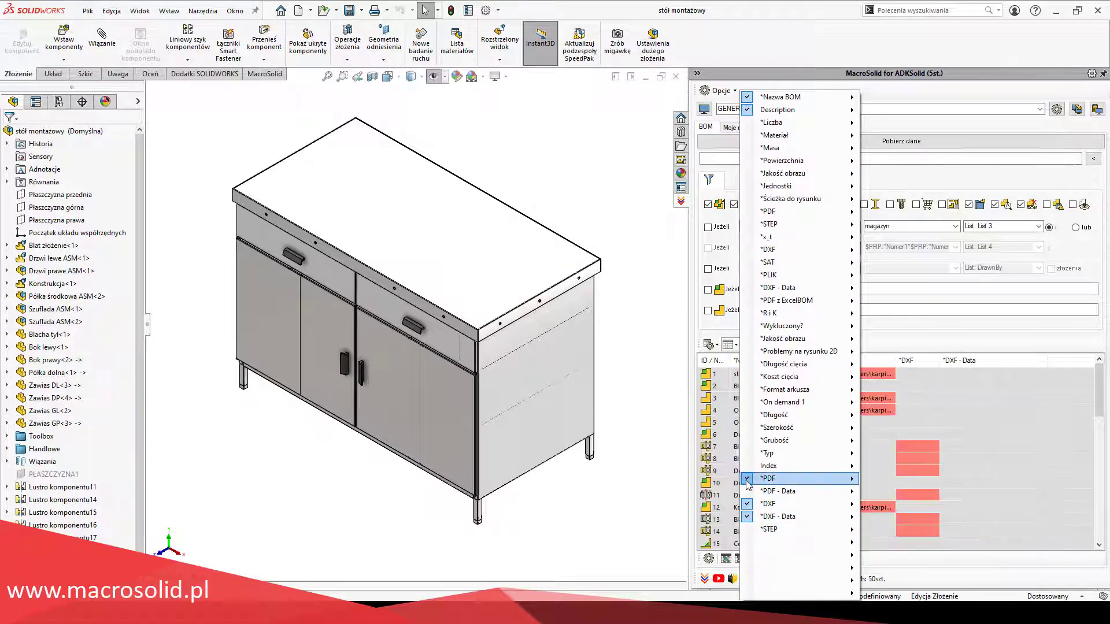
left_click(746, 478)
left_click(887, 359)
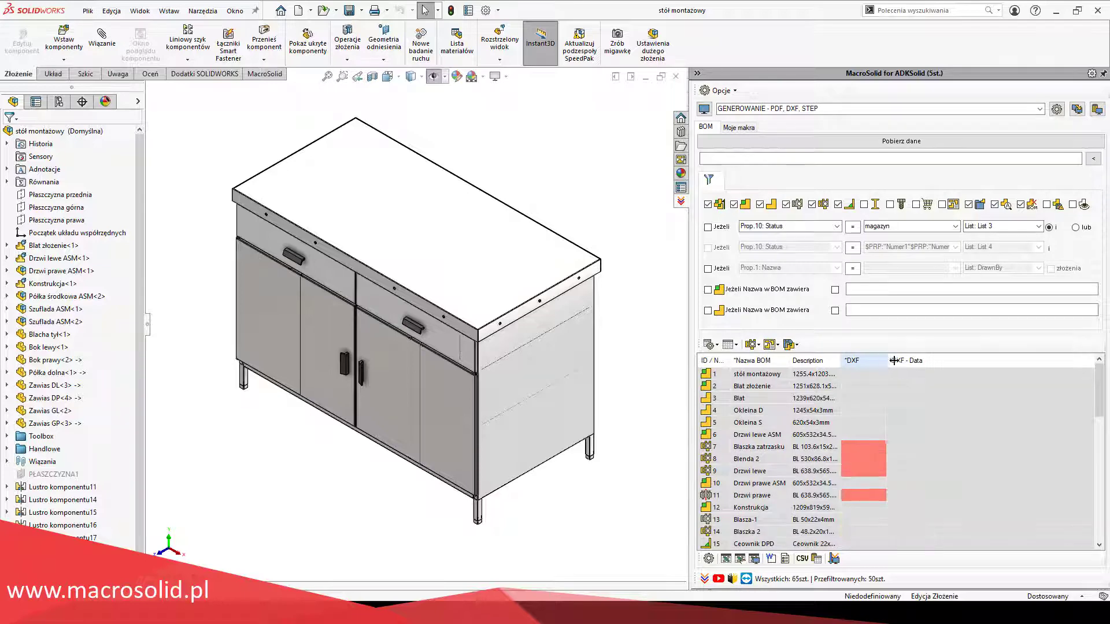
left_click_drag(894, 360, 974, 360)
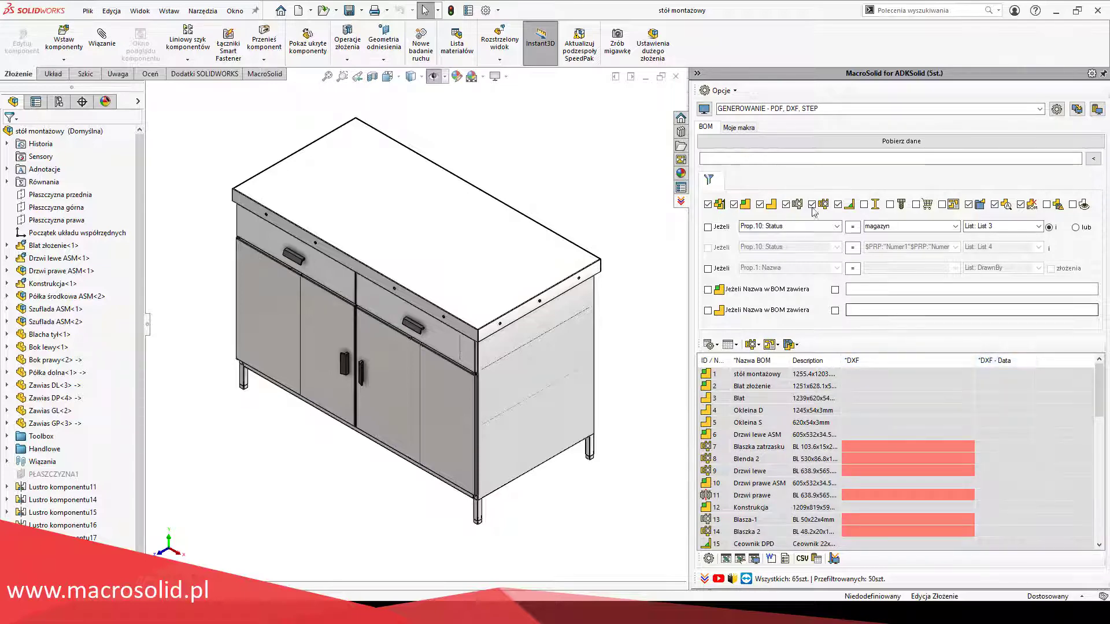
Filter the BOM down to 25 parts and run 'DXFy z podziałem na Materiał + Grubość'.
left_click(733, 204)
left_click(759, 204)
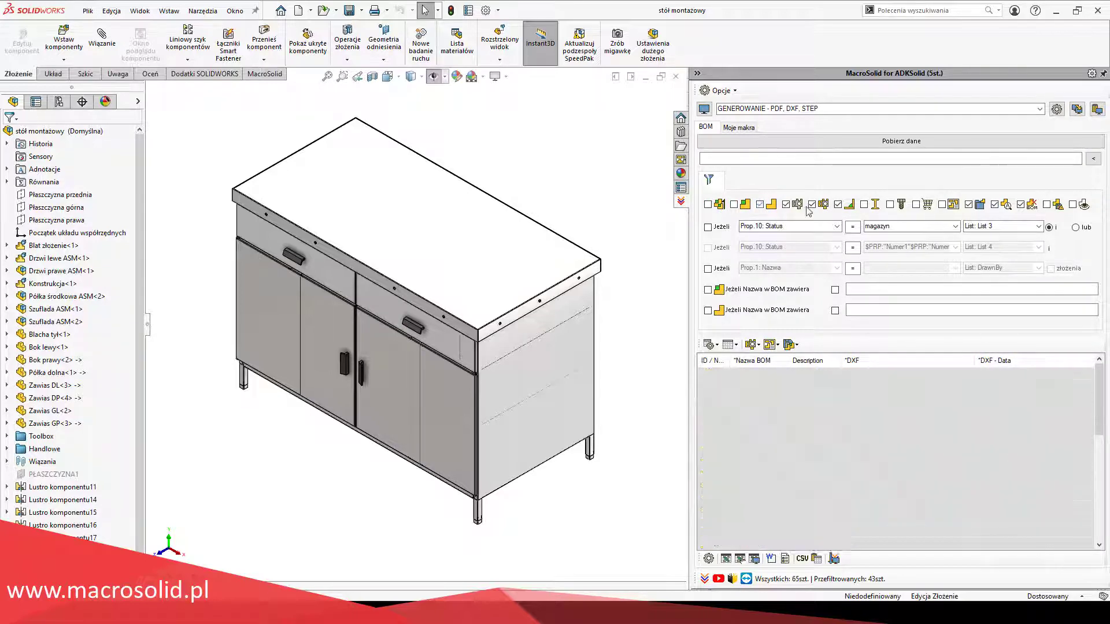
left_click(838, 204)
scroll(1063, 405, "down", 5)
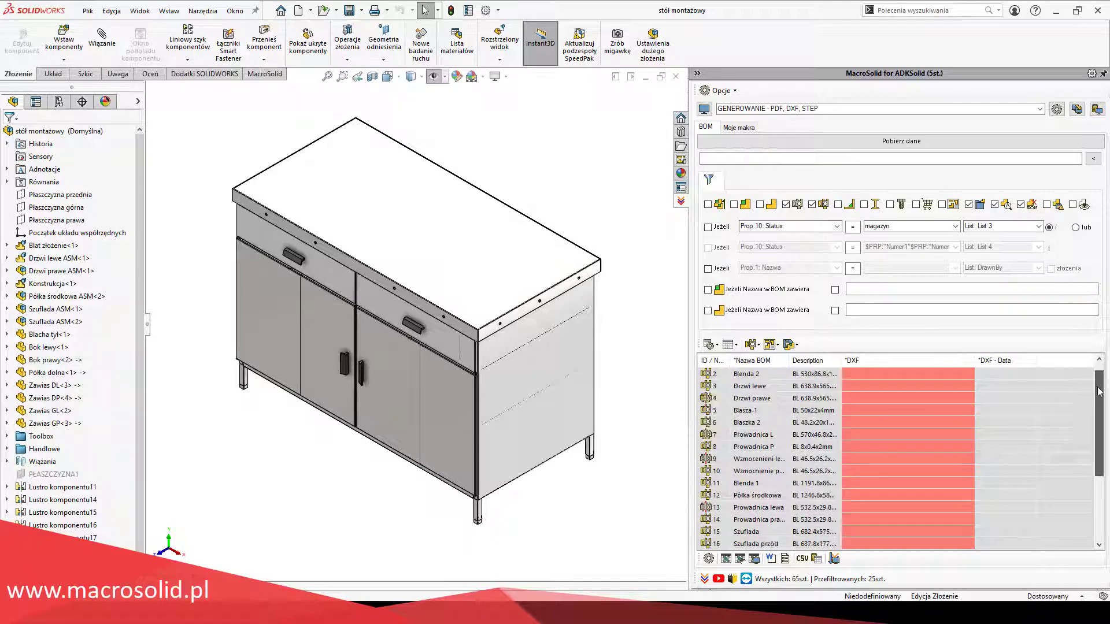
scroll(1063, 405, "up", 5)
left_click(757, 345)
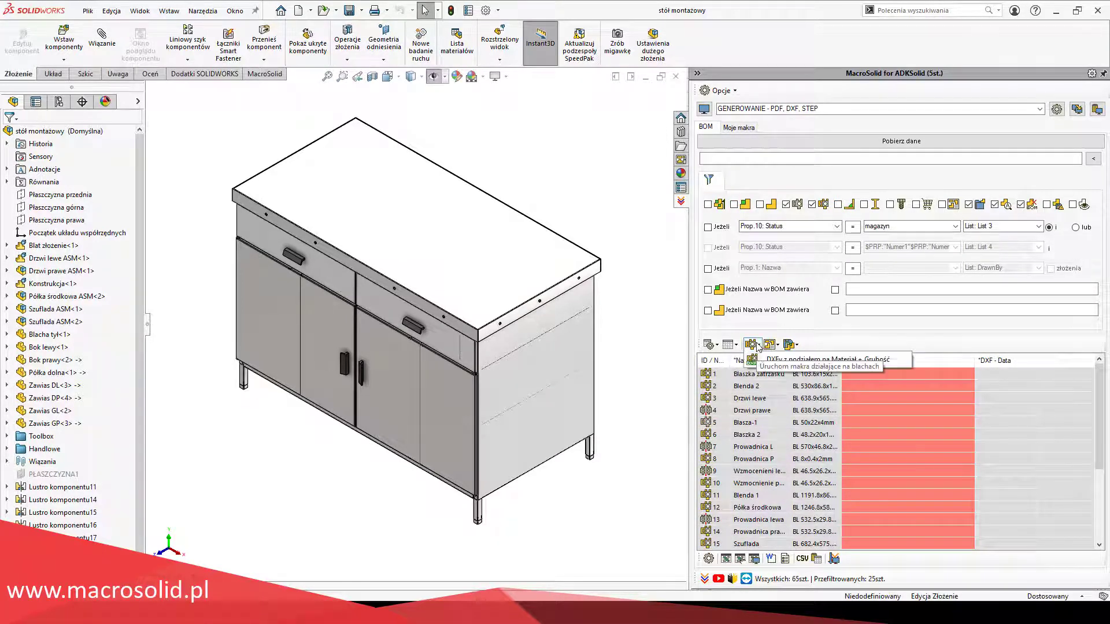
left_click(765, 363)
Let the batch DXF export proceed and check the exported files in the 1mm folder.
left_click(585, 329)
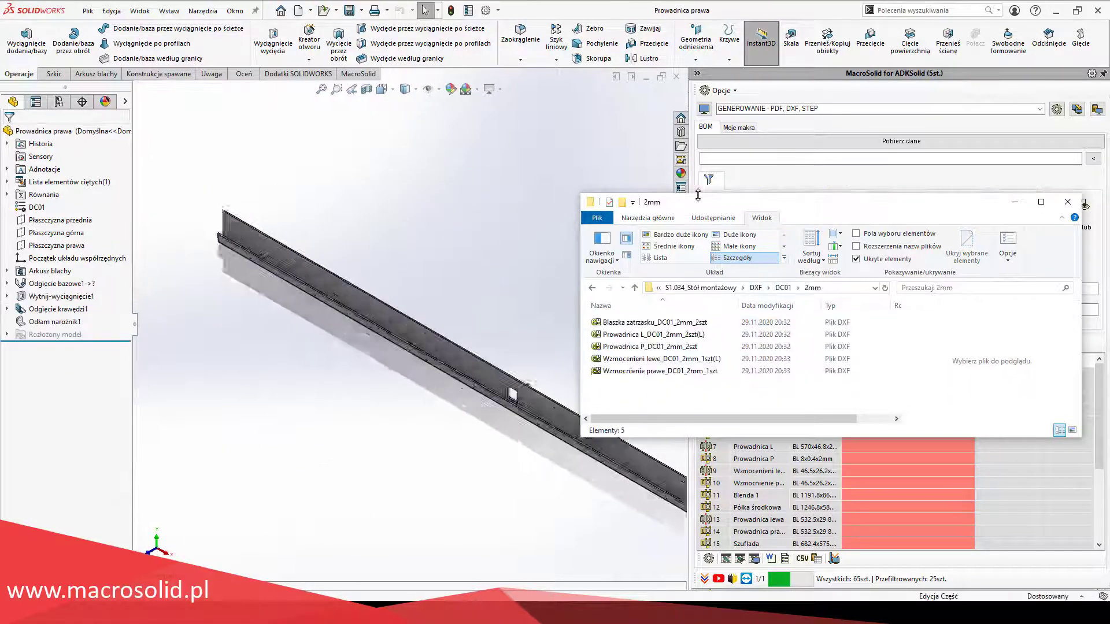
double_click(630, 325)
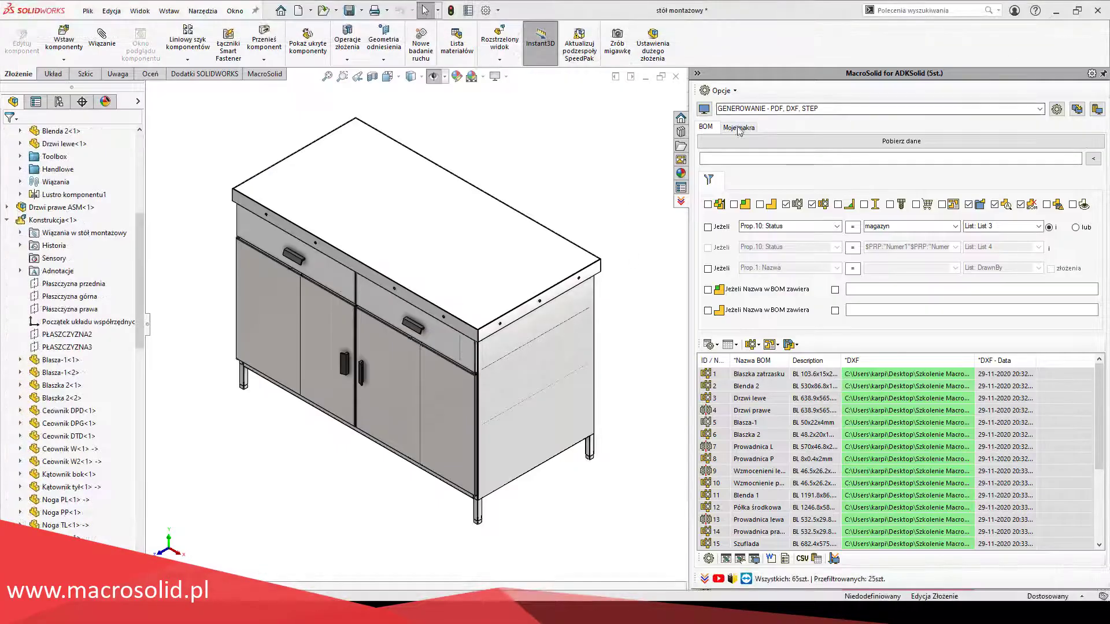
Open the material-and-thickness macro settings and inspect the Part Name, Thickness and Qty name dropdowns.
left_click(738, 127)
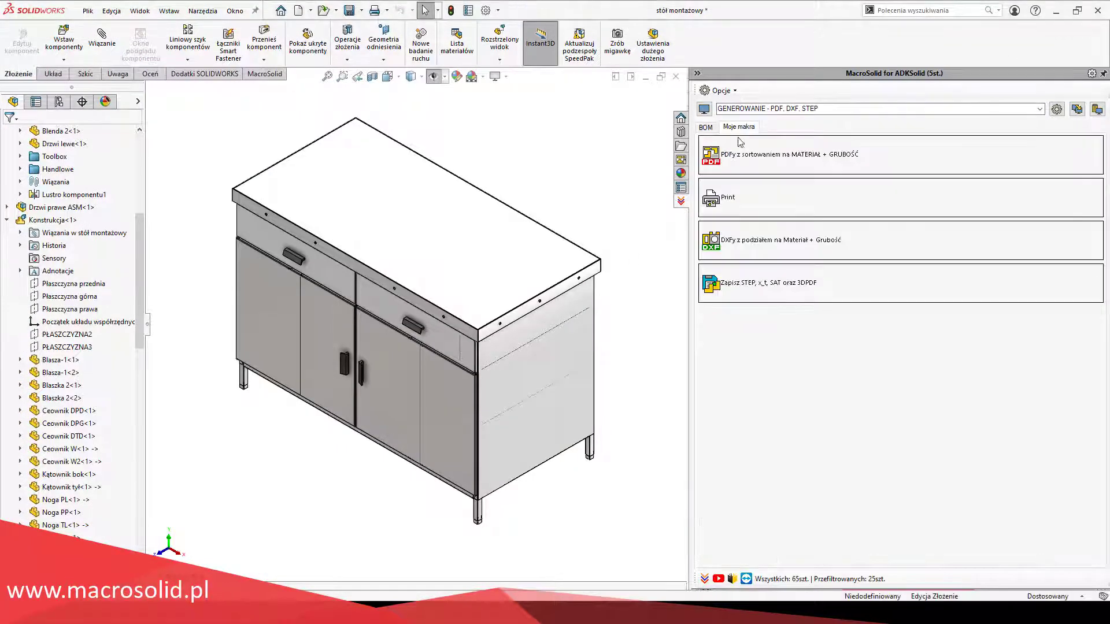
left_click(742, 241)
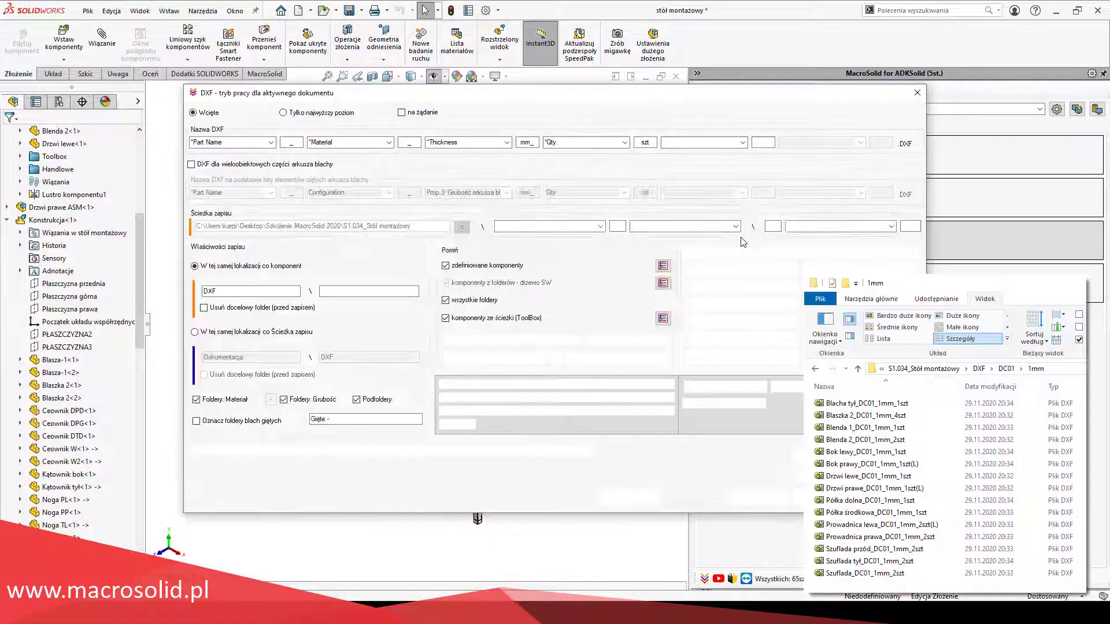
left_click(271, 142)
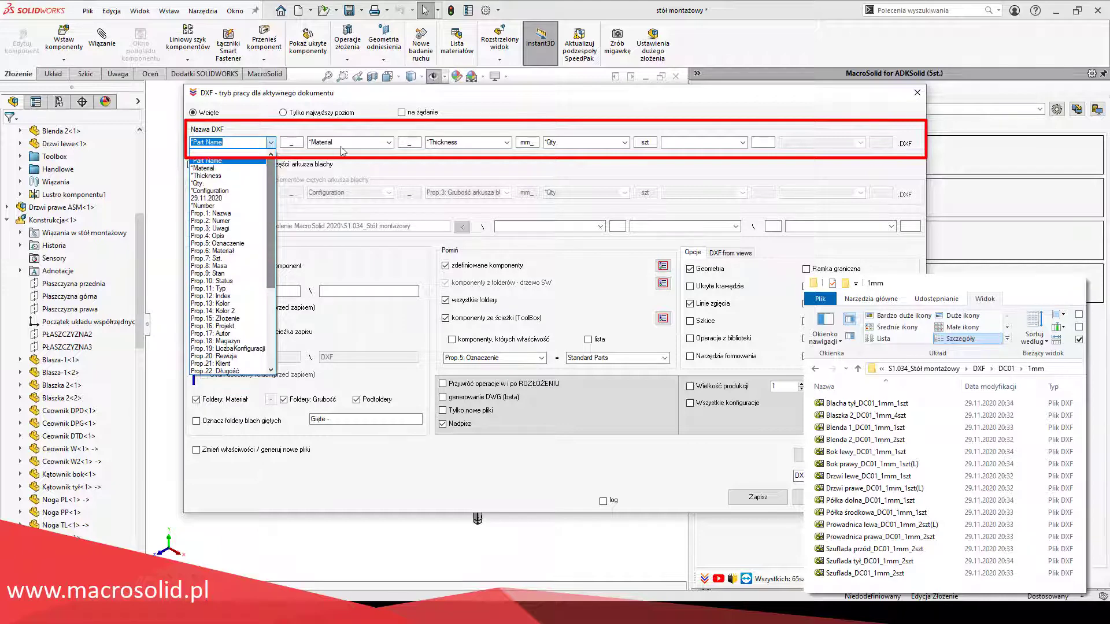
left_click(506, 144)
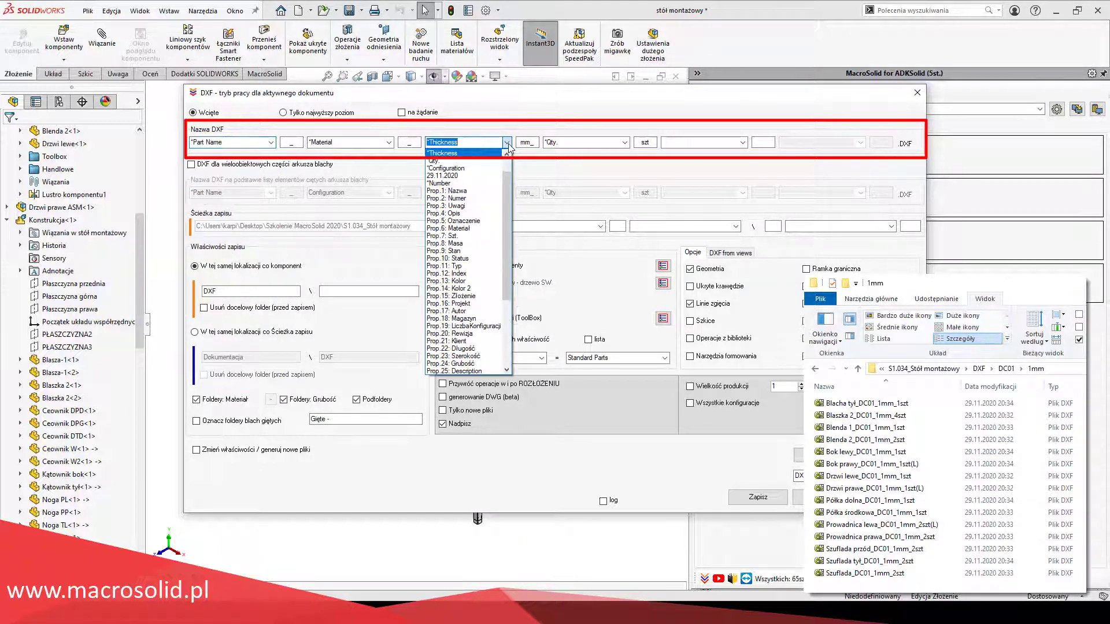
left_click(623, 143)
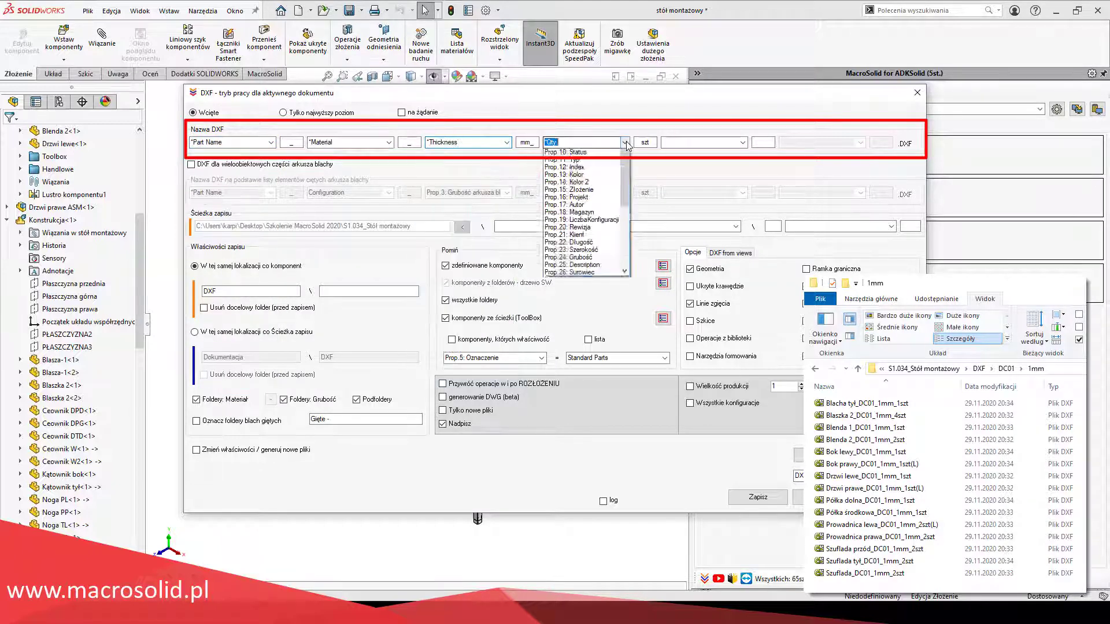
left_click_drag(631, 181, 626, 169)
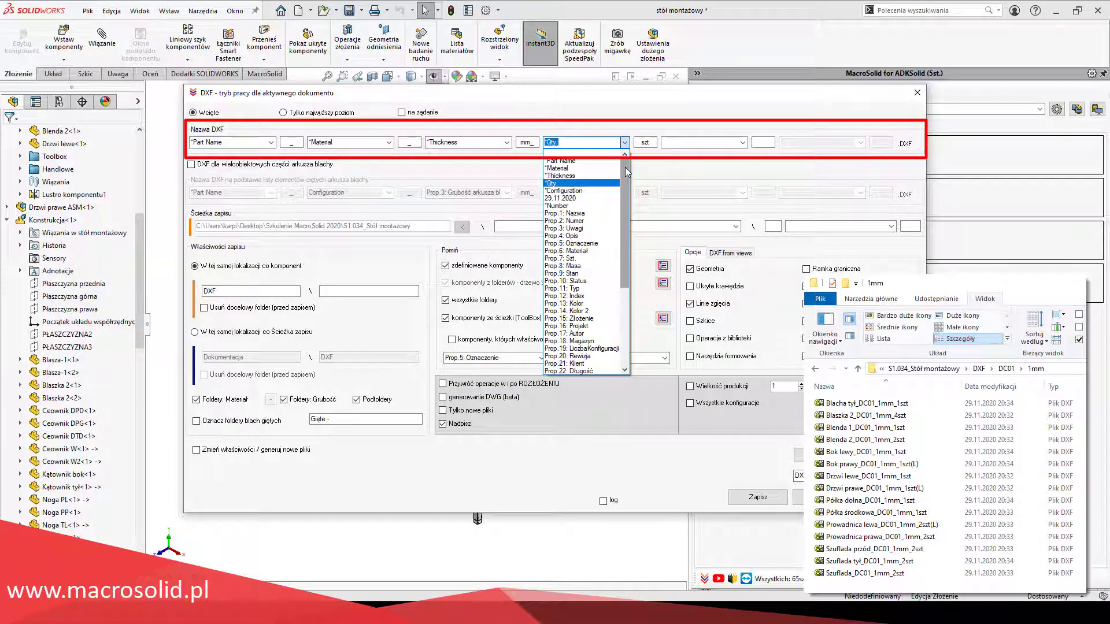
Save DXFs relative to the 'S1.034_Stół montażowy' save path in 'Dokumentacja\DXF', then list subfolder properties.
double_click(222, 293)
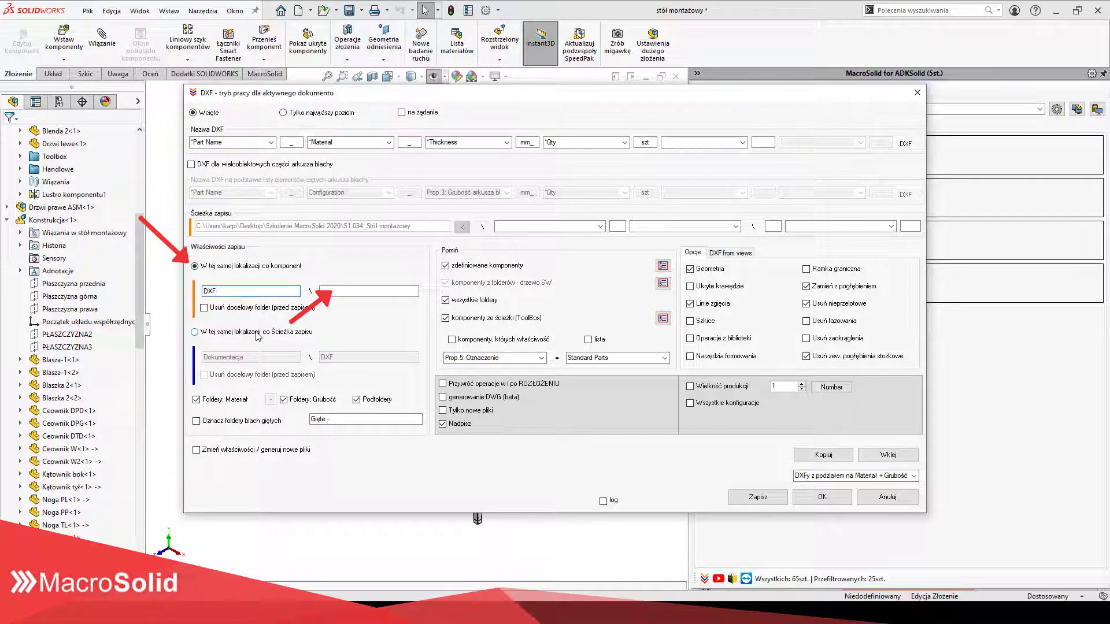
left_click(258, 337)
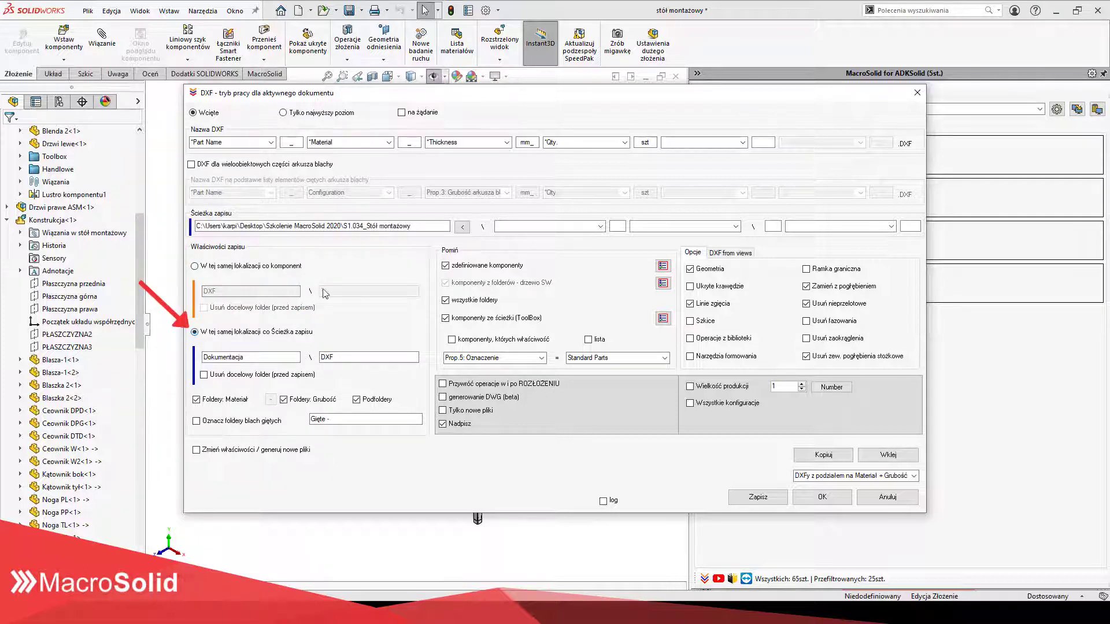
left_click(462, 227)
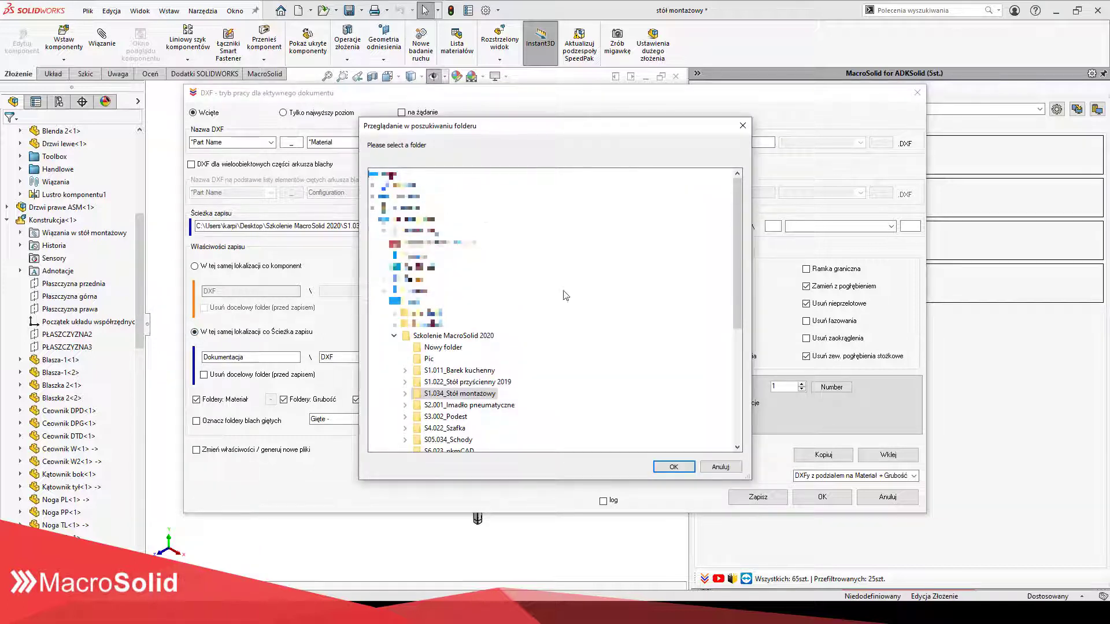
left_click(720, 466)
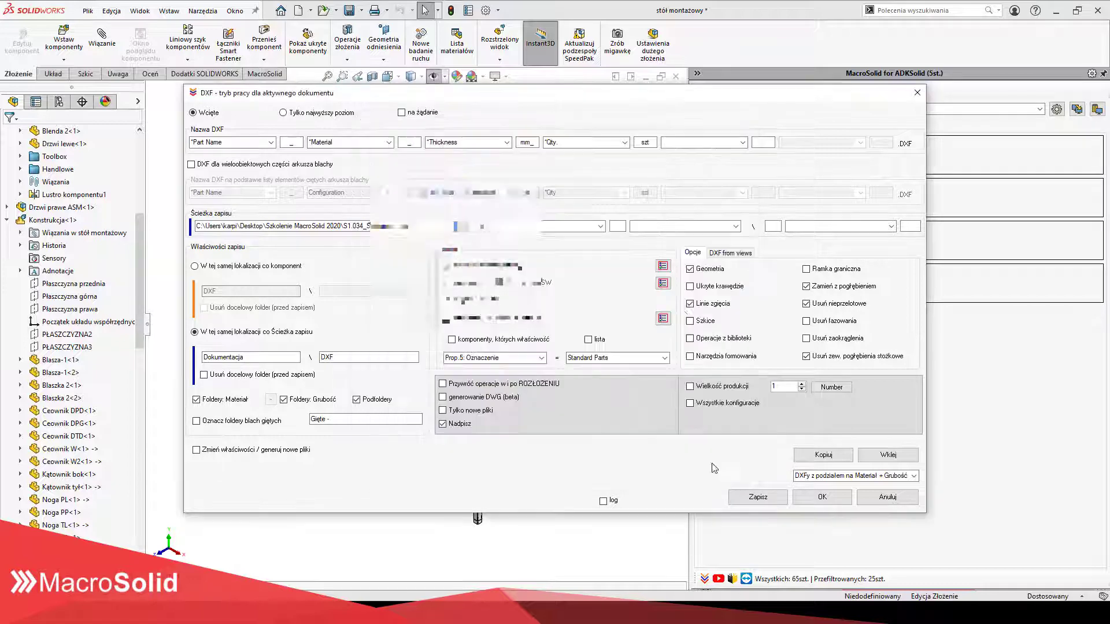
left_click(600, 226)
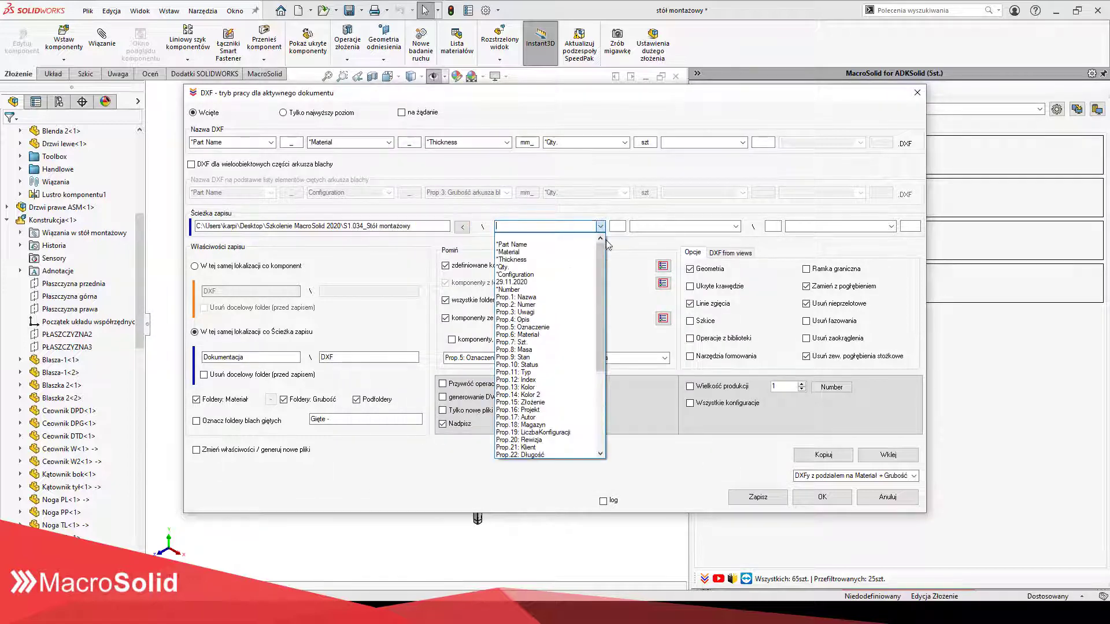
left_click_drag(602, 251, 601, 256)
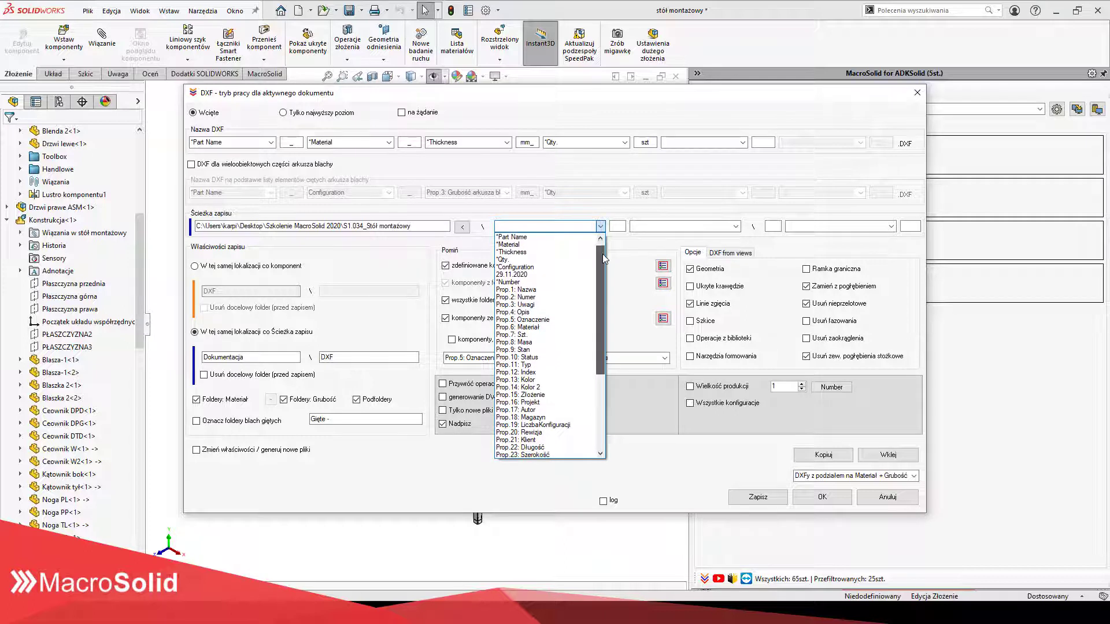
Add *Number as a subfolder and change the year from 20 to 21, giving 21-A-01-0001.
left_click(574, 283)
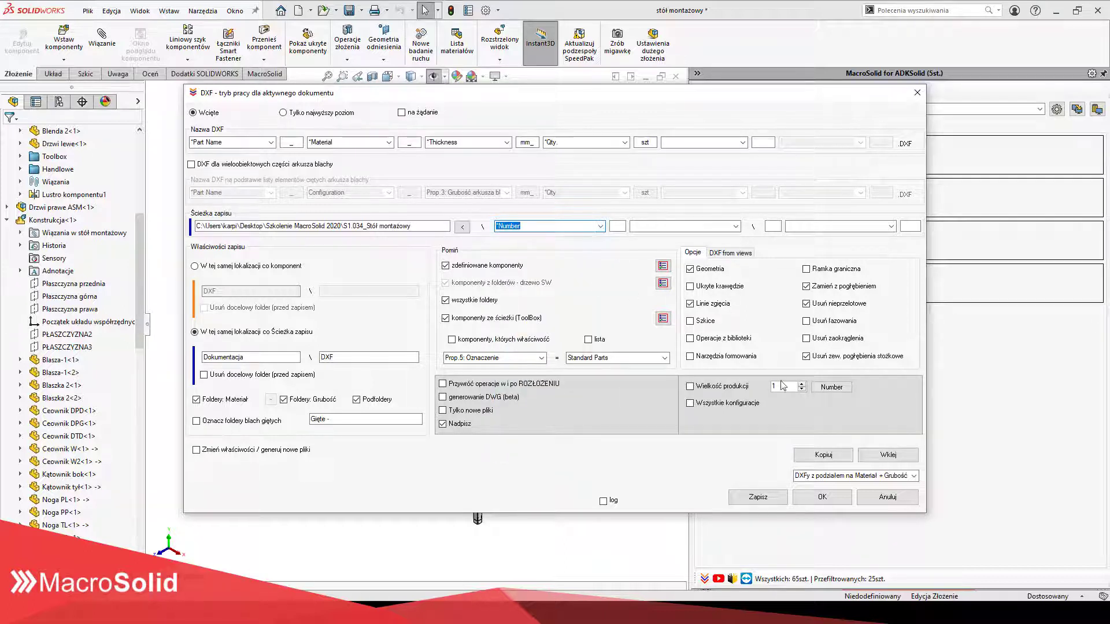
left_click(830, 391)
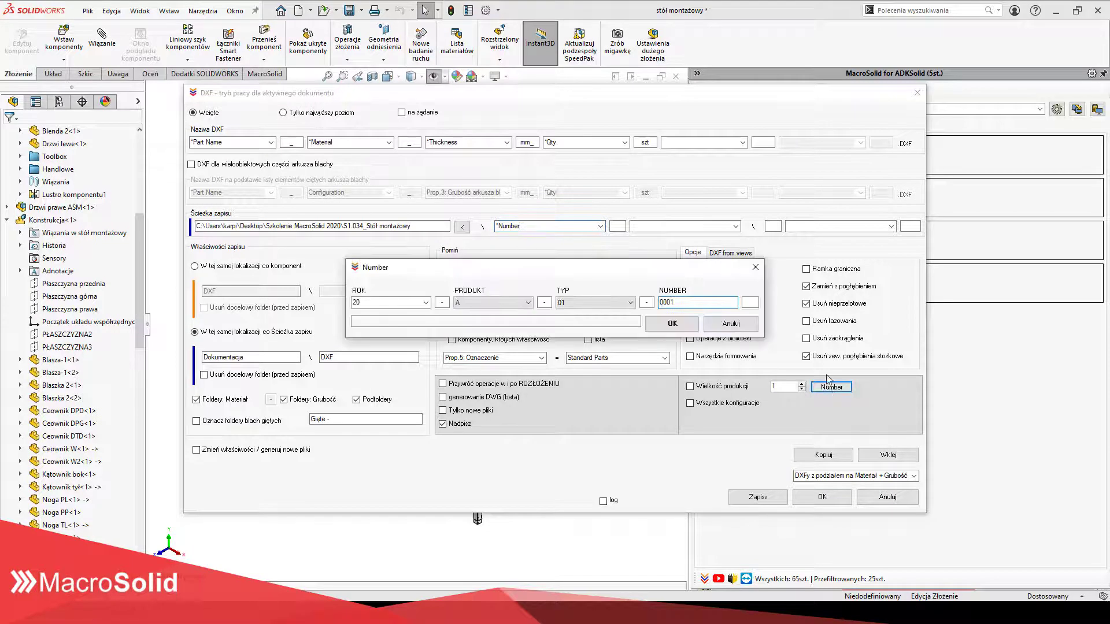
left_click_drag(364, 302, 339, 301)
type("21")
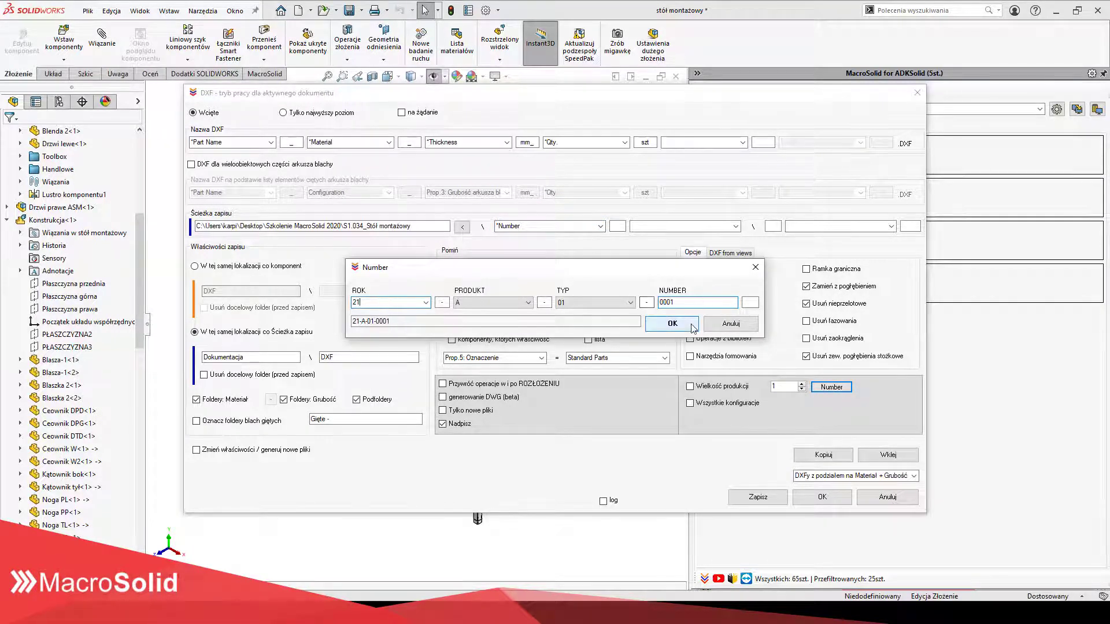
left_click(693, 328)
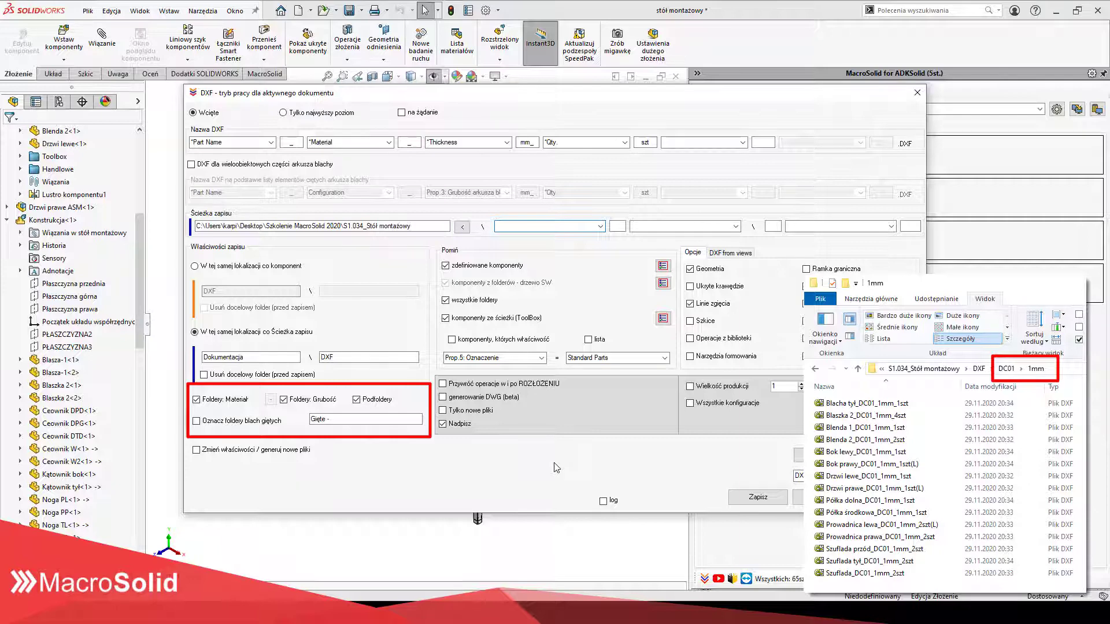
Set DXF saving to 'W tej samej lokalizacji co komponent' (beside each component).
left_click(292, 269)
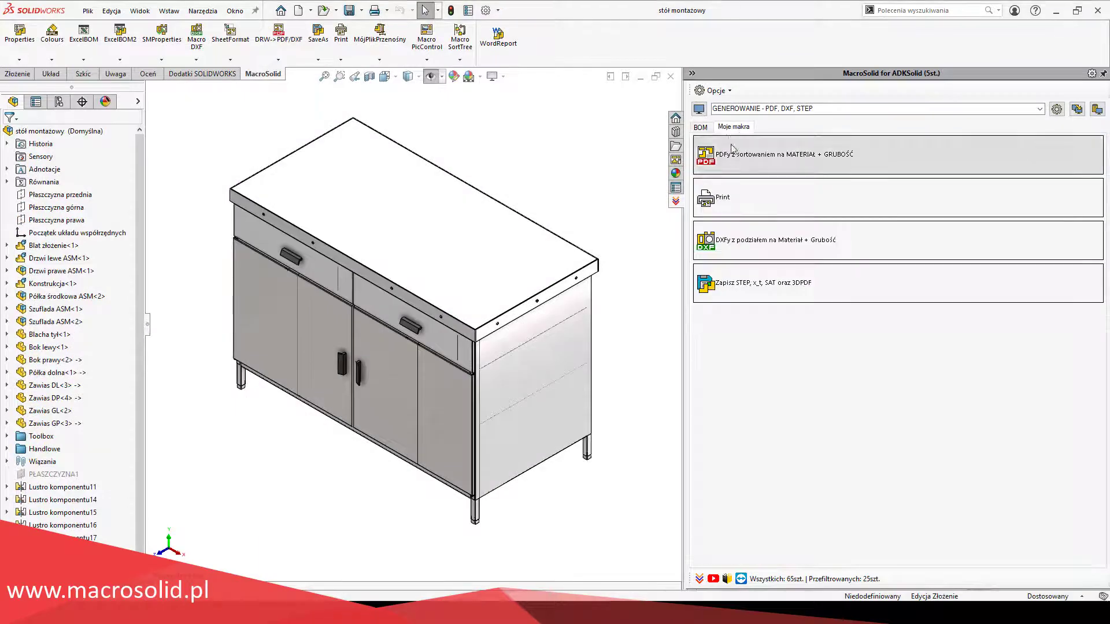
Add the Płatne tab and save the 'DXF dla wieloobiektowych blach' preset with multi-body naming enabled.
right_click(732, 128)
left_click(752, 160)
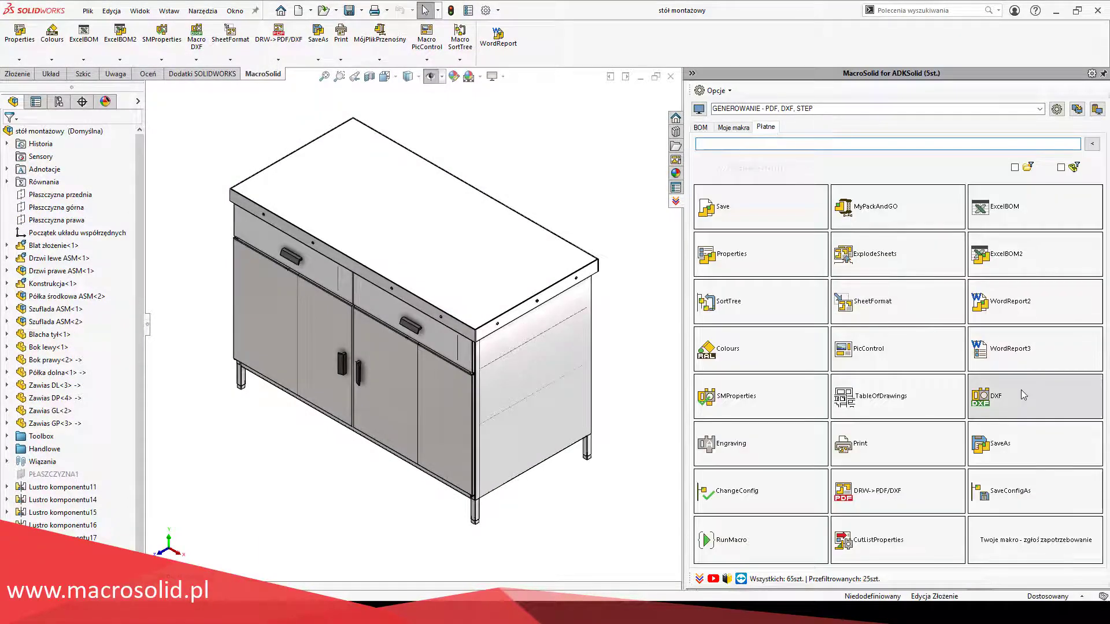
left_click(1021, 389)
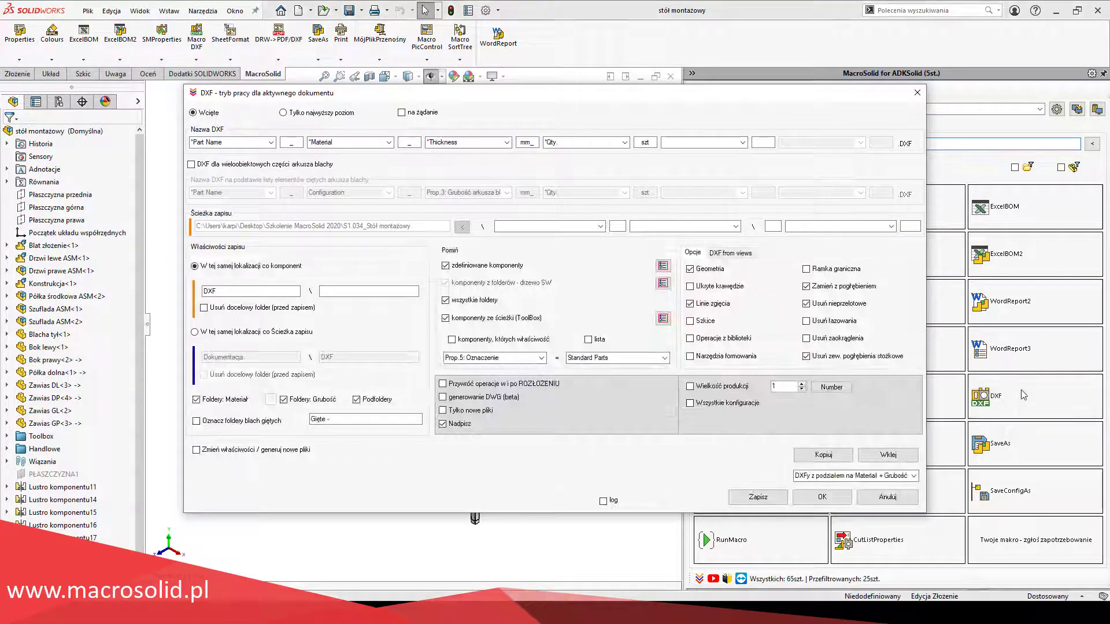
left_click(913, 476)
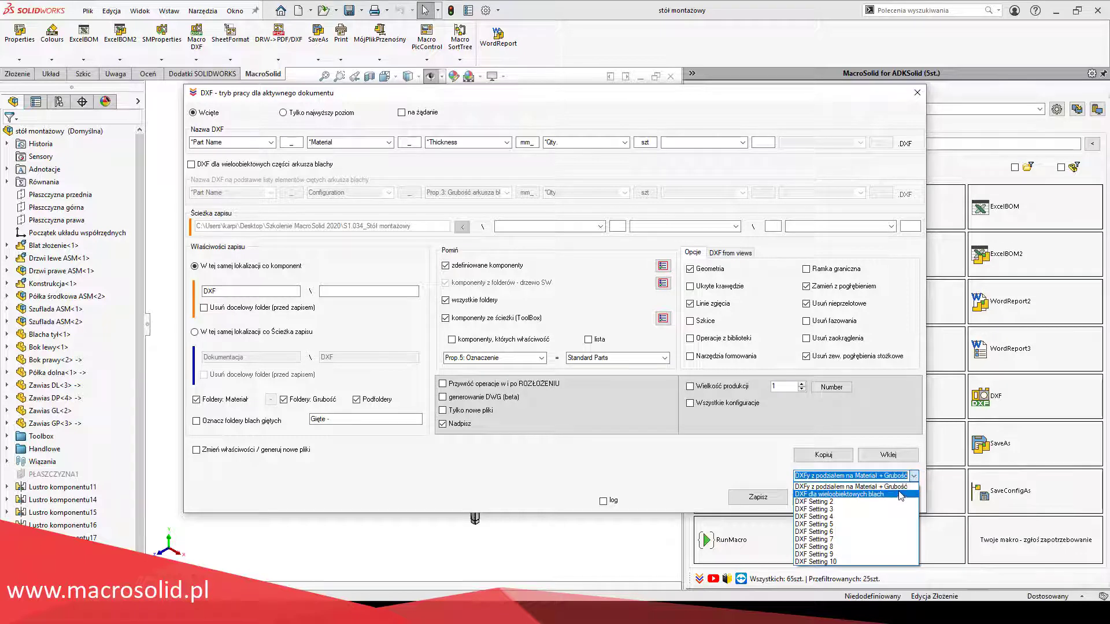
left_click(900, 488)
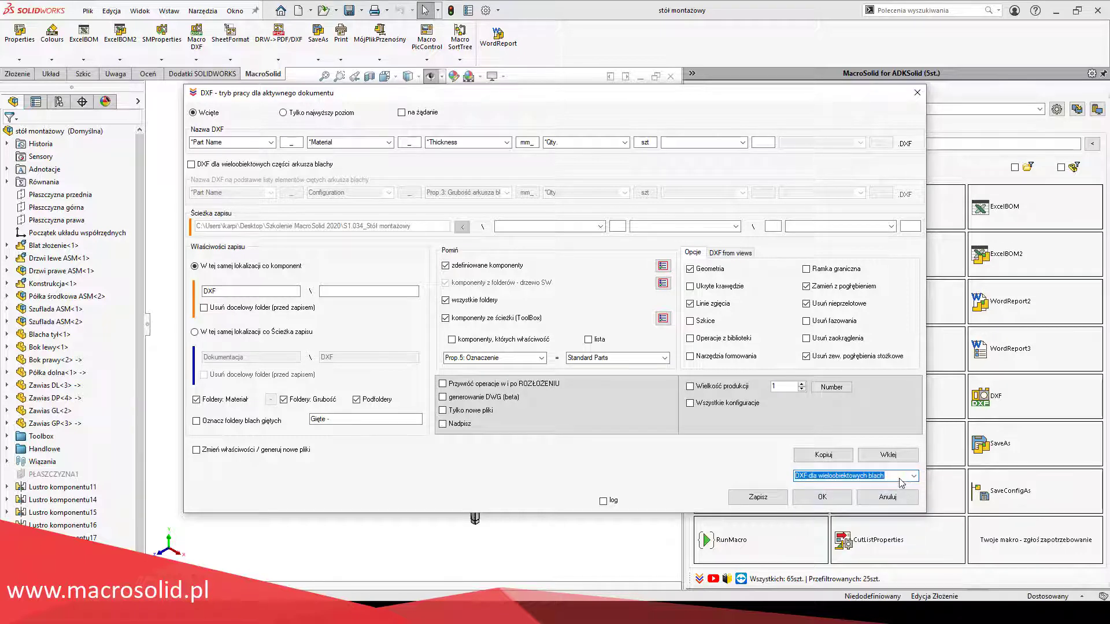
left_click(192, 165)
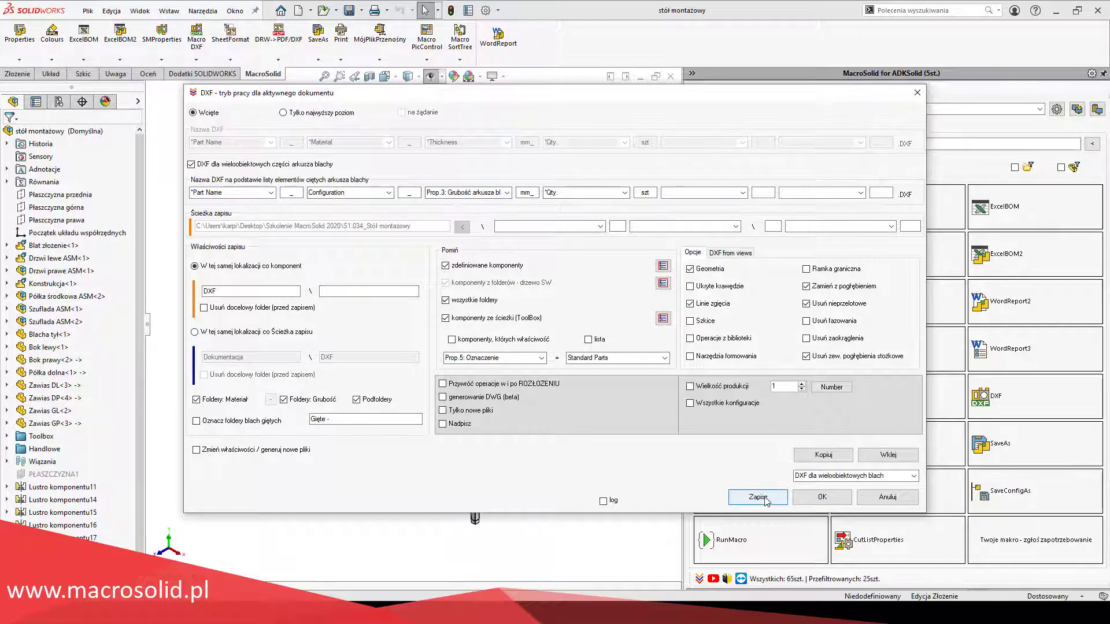
left_click(902, 476)
left_click(902, 475)
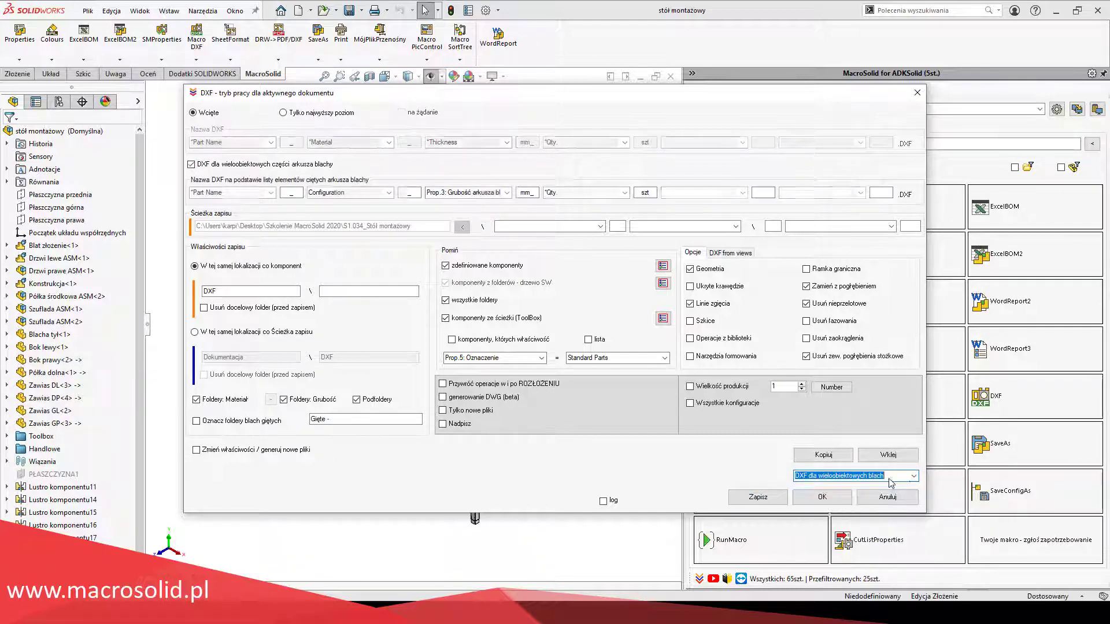
key("Return")
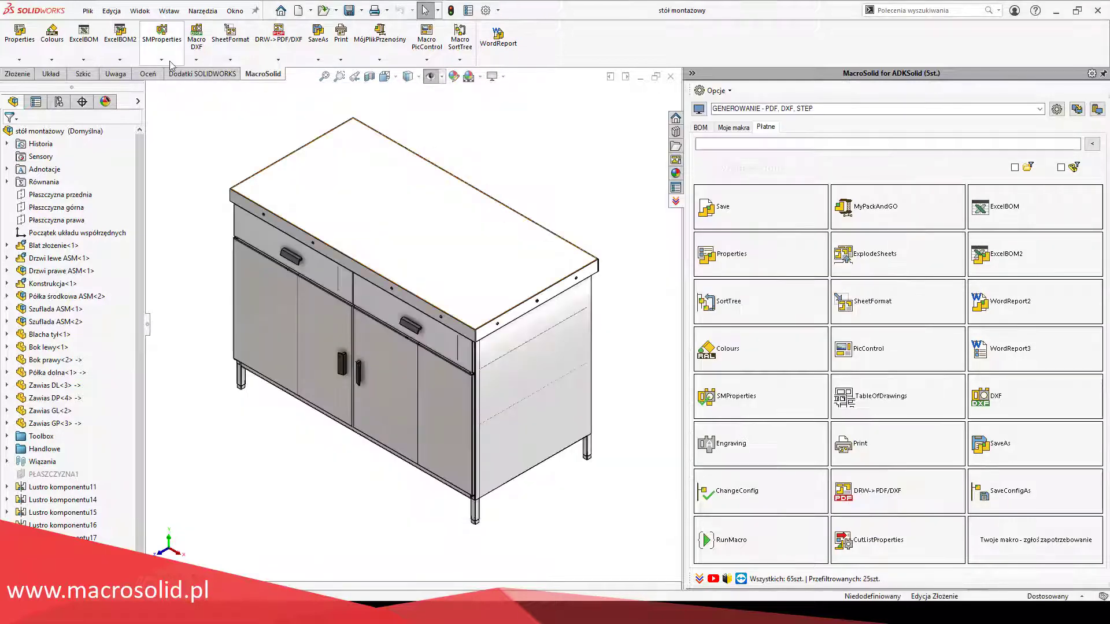
left_click(193, 60)
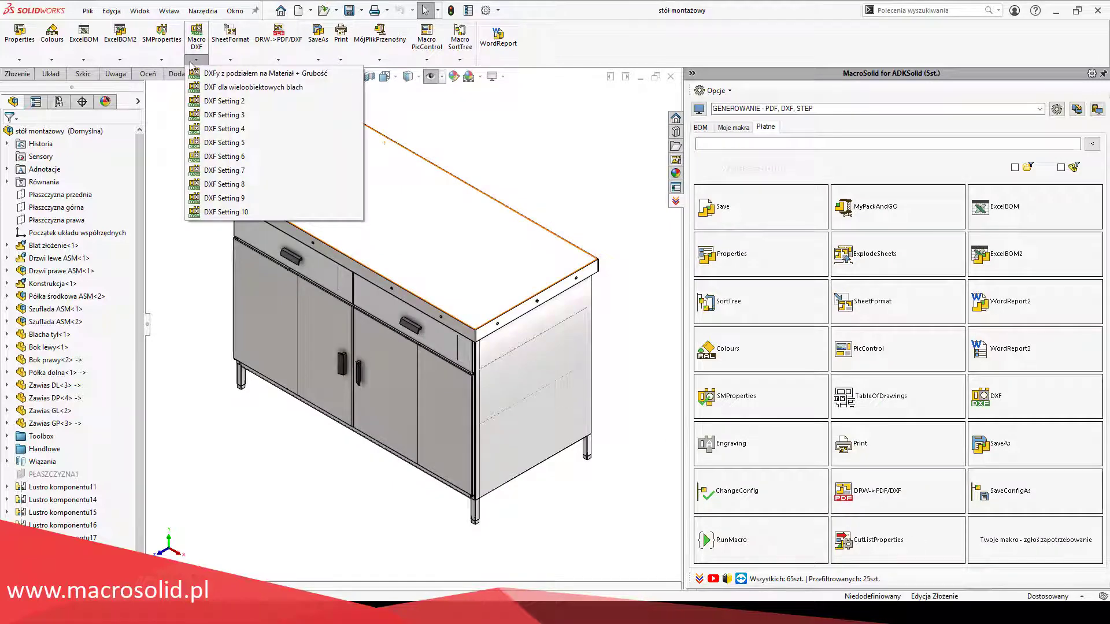
left_click(700, 127)
left_click(752, 345)
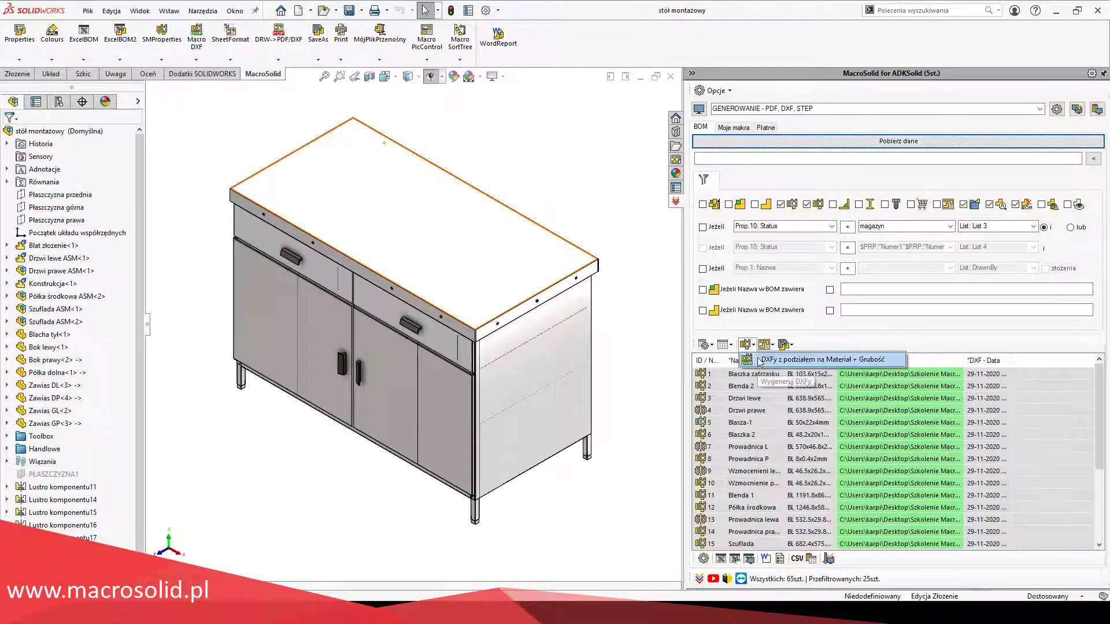
right_click(719, 359)
key("Escape")
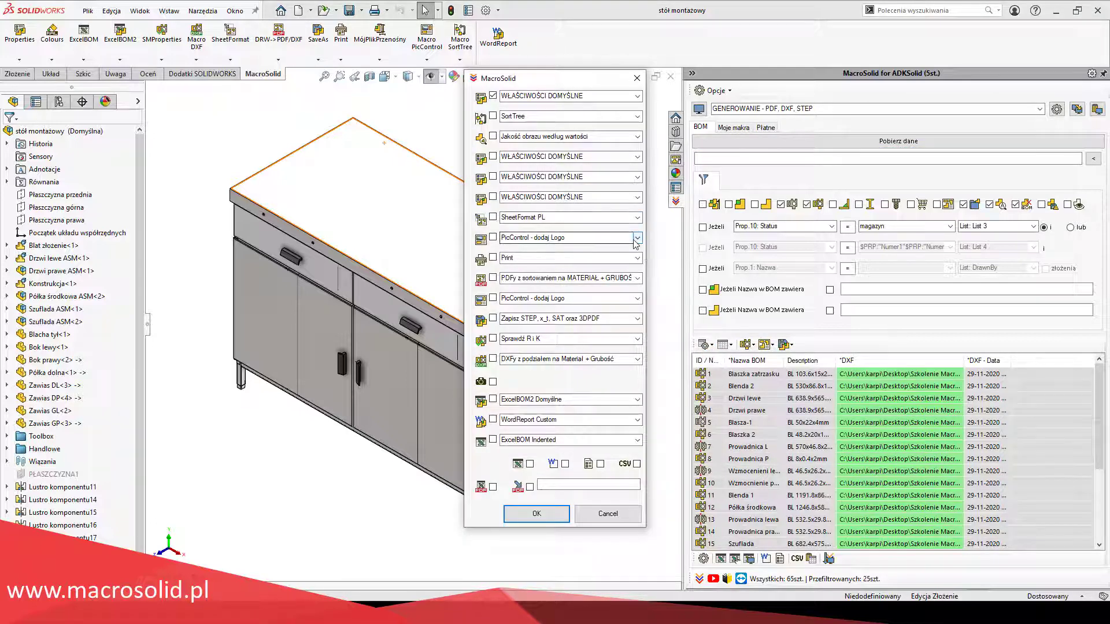
left_click(636, 360)
left_click(572, 373)
left_click(536, 513)
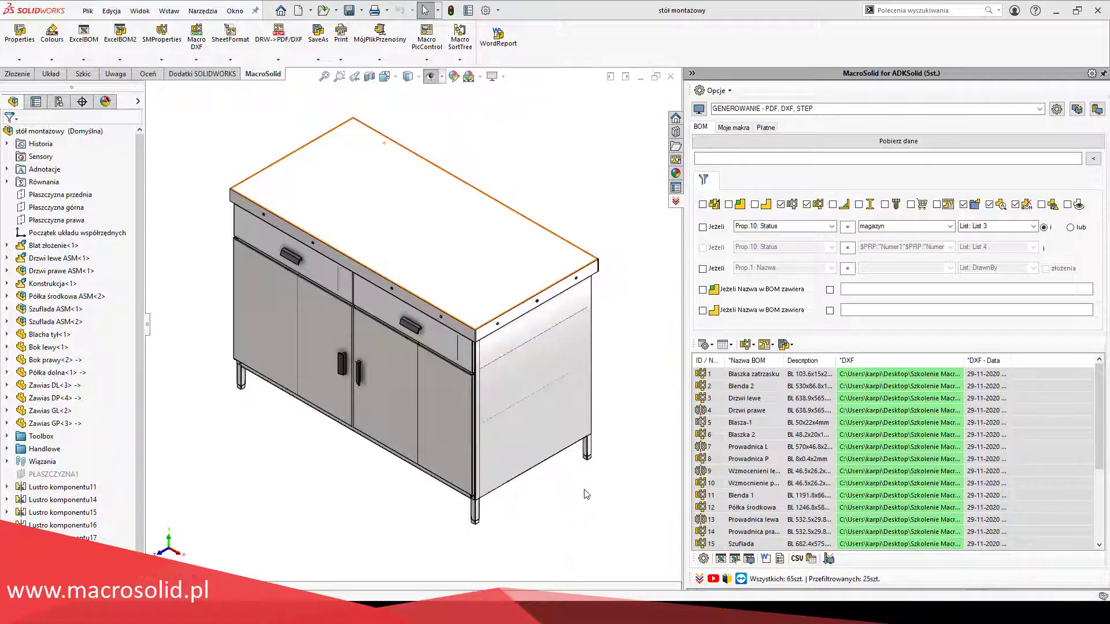
left_click(746, 344)
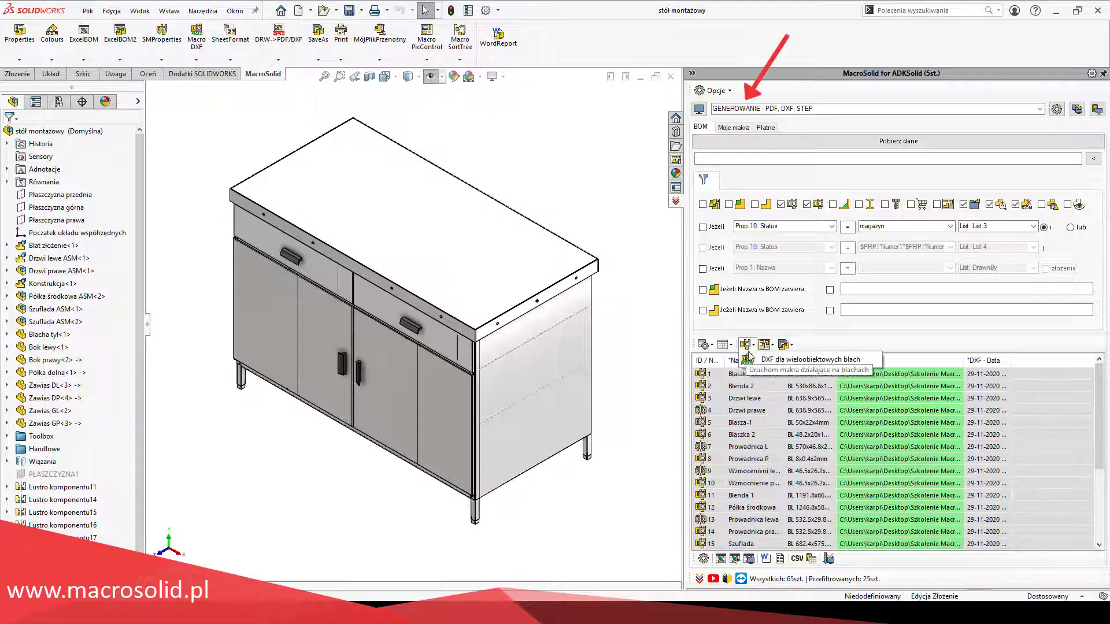
left_click(729, 387)
left_click(729, 434, "ctrl")
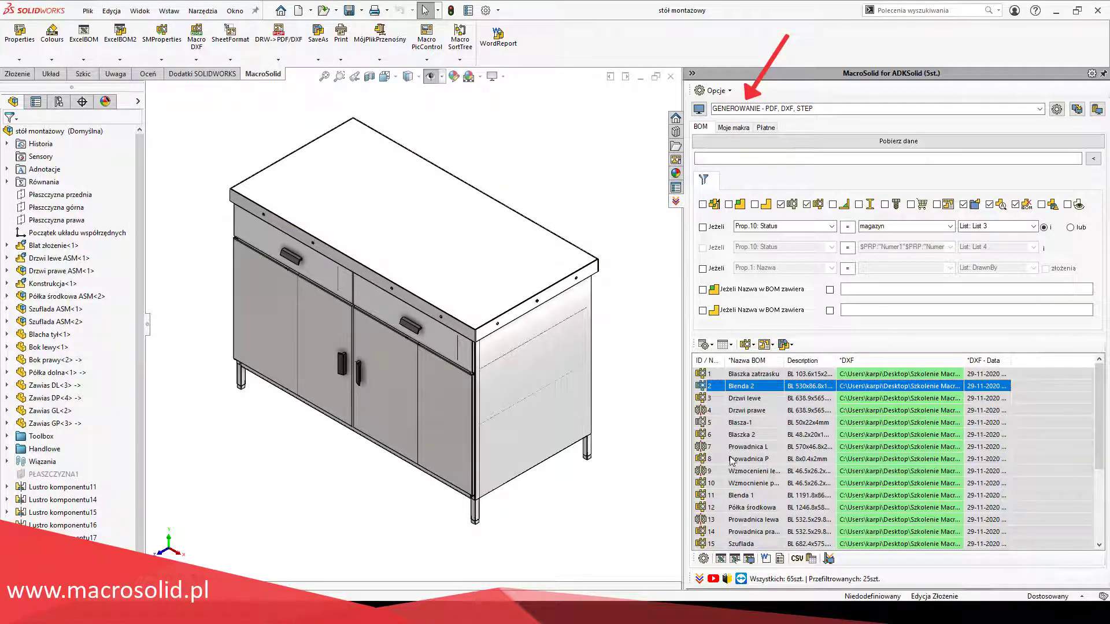
left_click(733, 459, "ctrl")
right_click(732, 461)
mouse_move(795, 539)
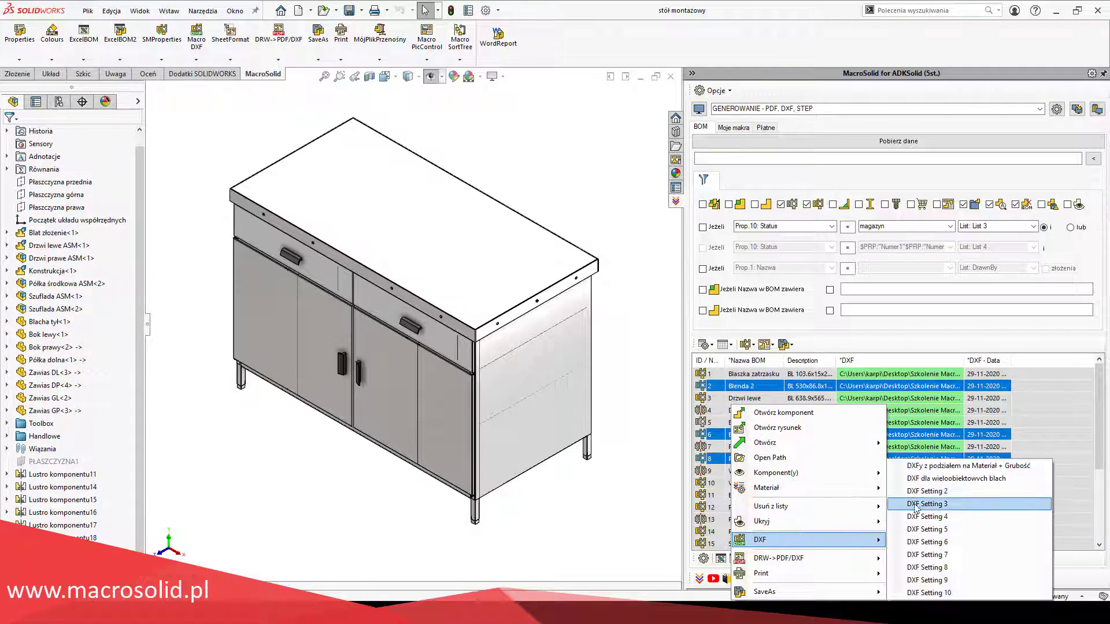
left_click(919, 468)
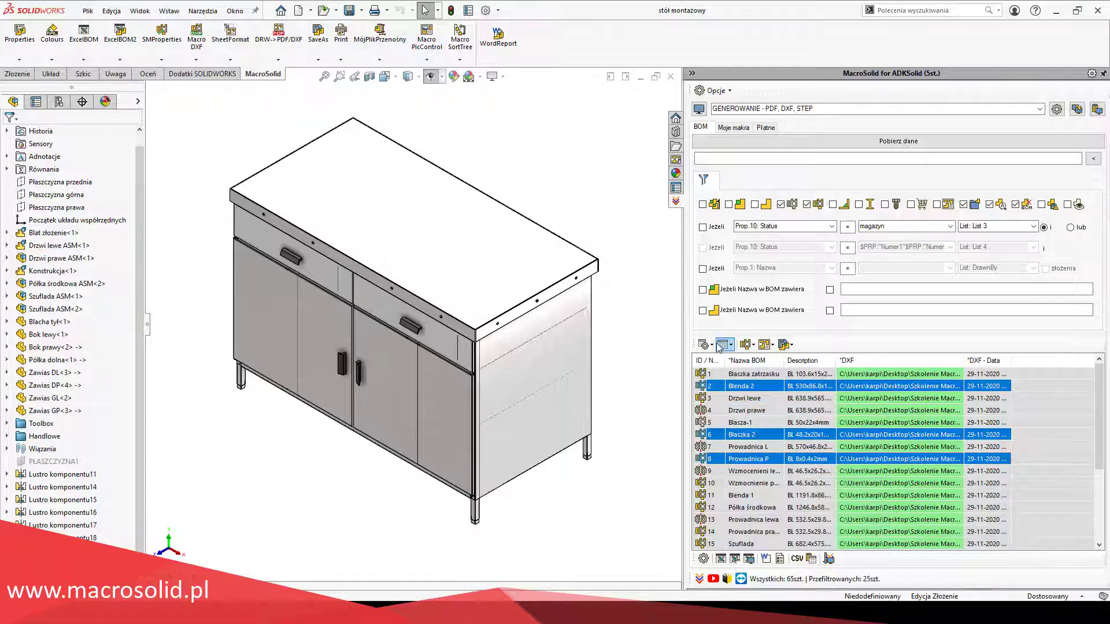
left_click(655, 363)
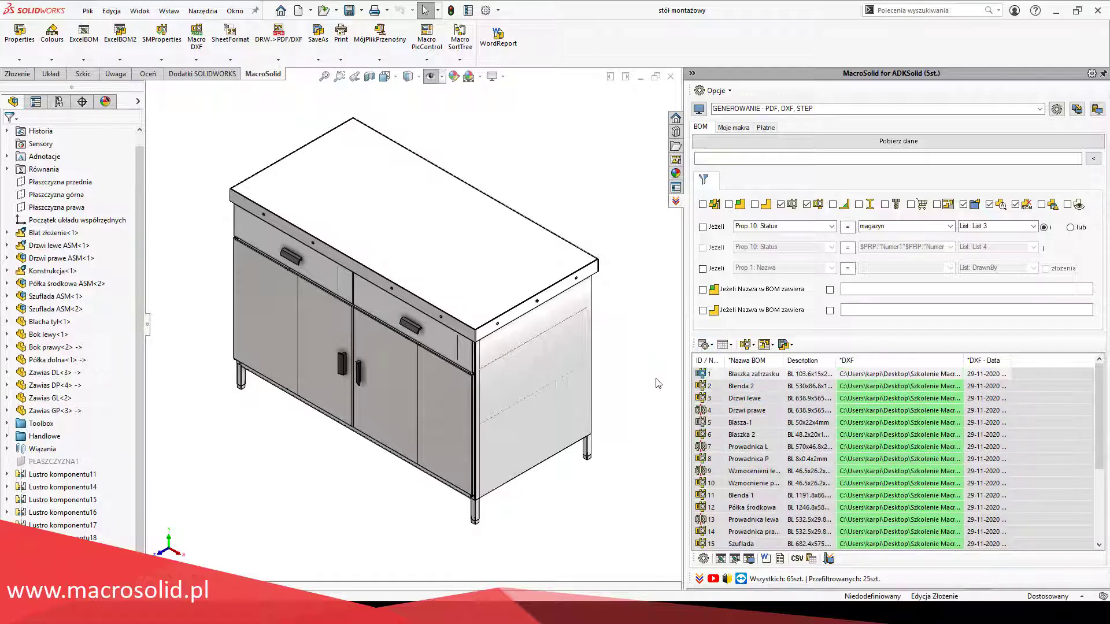
double_click(751, 374)
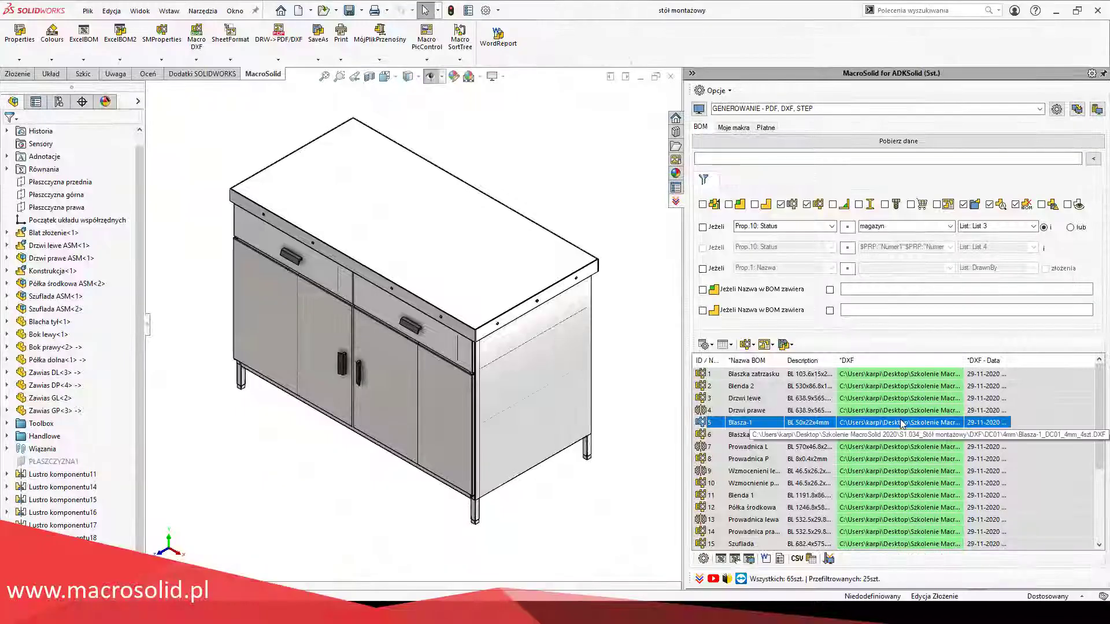
double_click(901, 423)
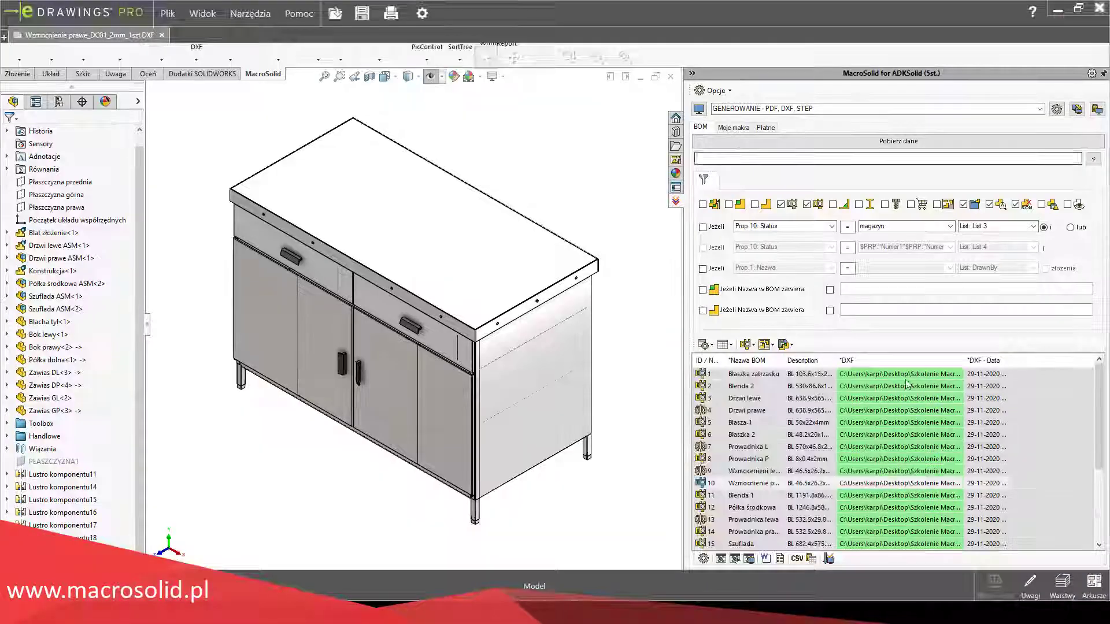
double_click(876, 456)
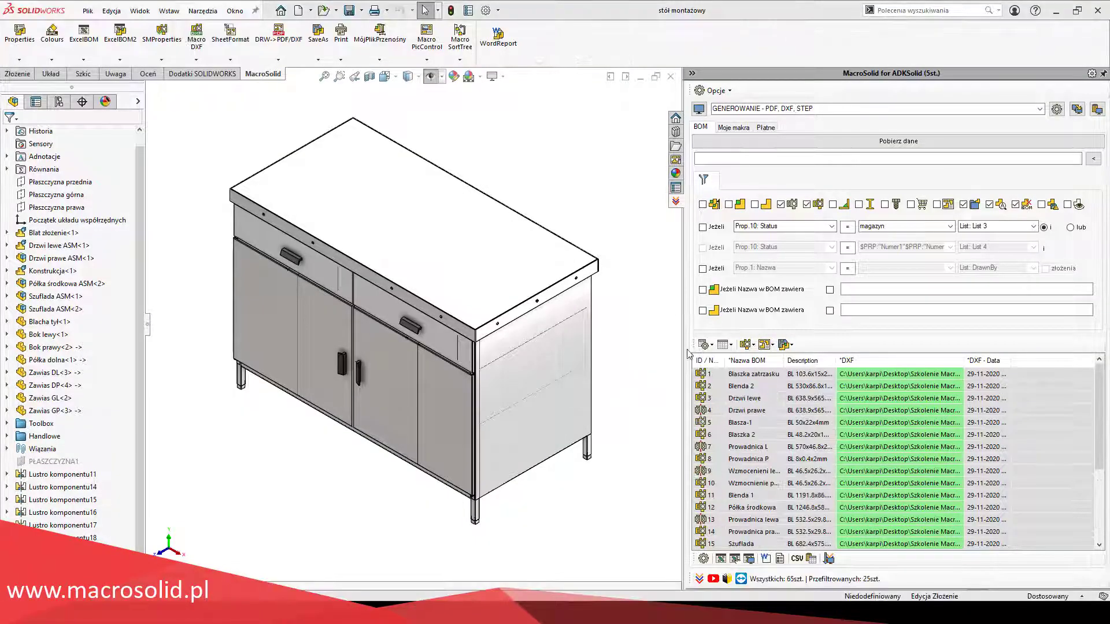
Turn on part previews, close the picture and PDF viewers, and place the DXF preview beside the list.
left_click(705, 344)
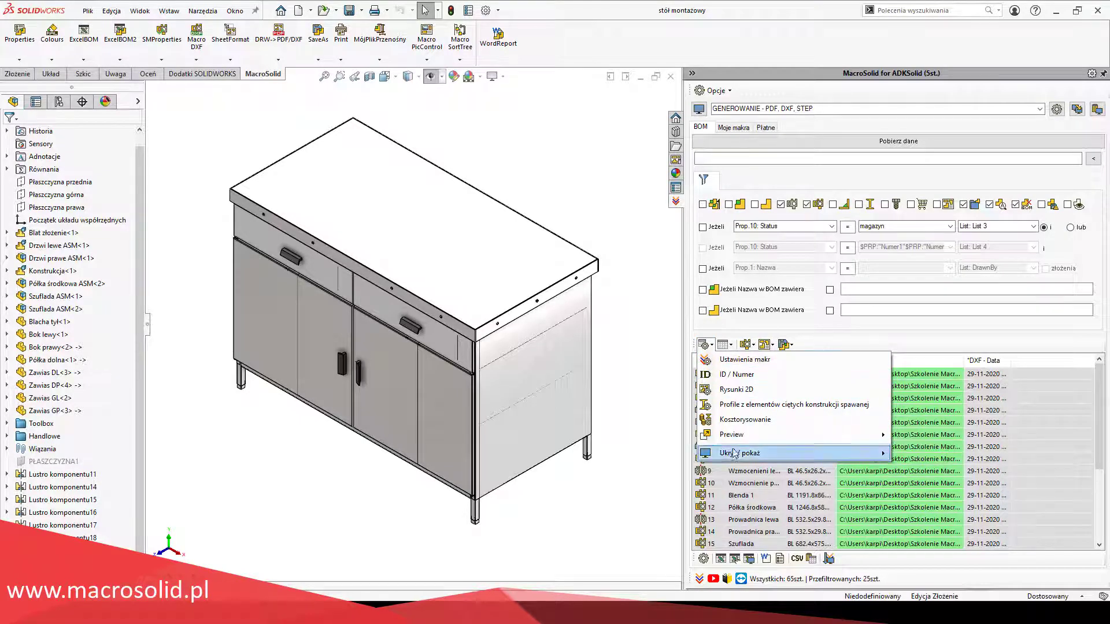
mouse_move(739, 453)
left_click(925, 561)
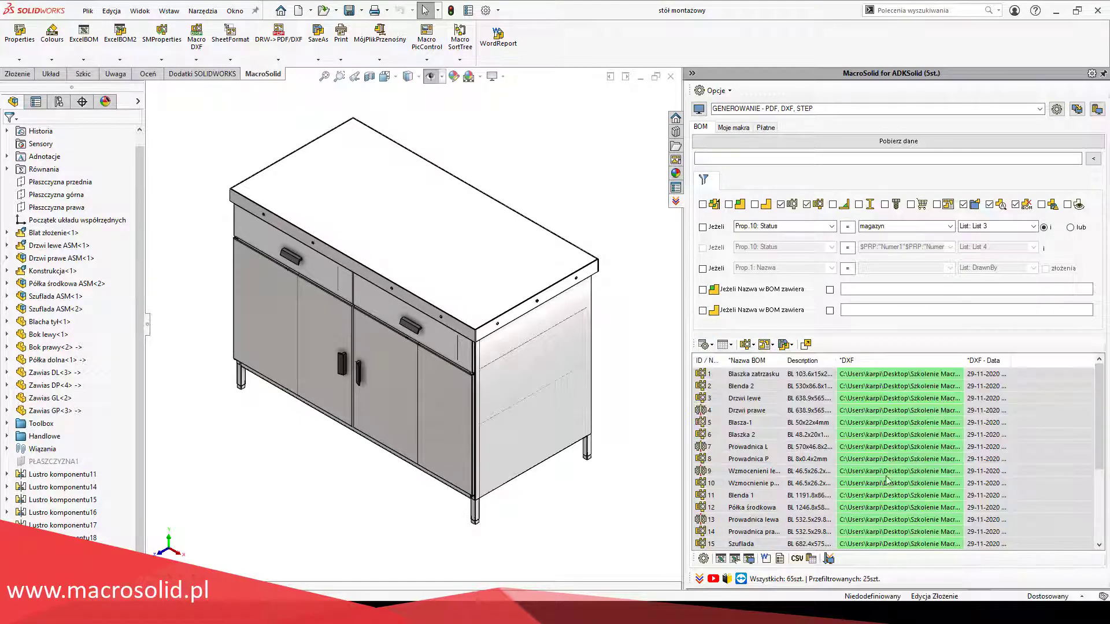
left_click(805, 344)
left_click(626, 106)
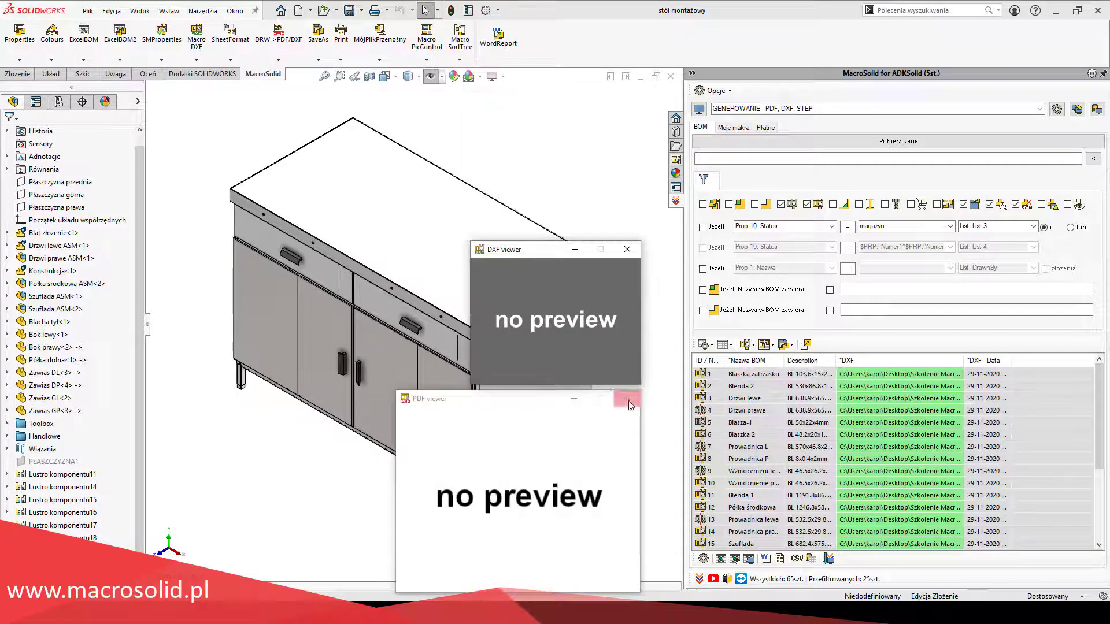
left_click(626, 398)
left_click_drag(471, 169, 491, 325)
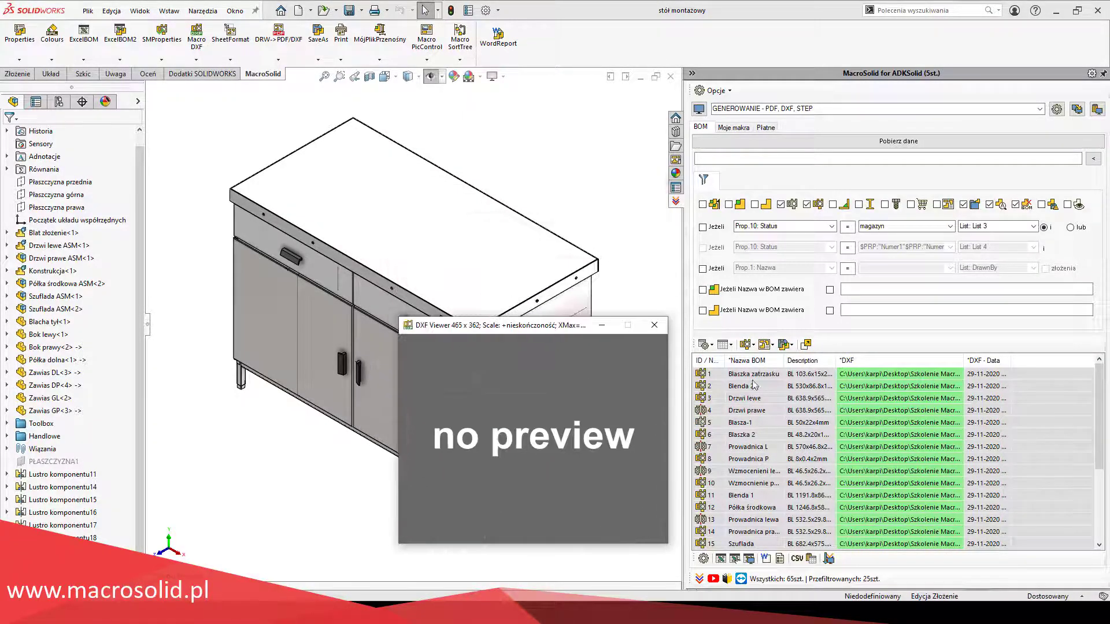
Step through several parts' flat patterns in the DXF preview, then close it.
left_click(746, 386)
key("Down")
key("Down")
key("Down")
key("Down")
key("Down")
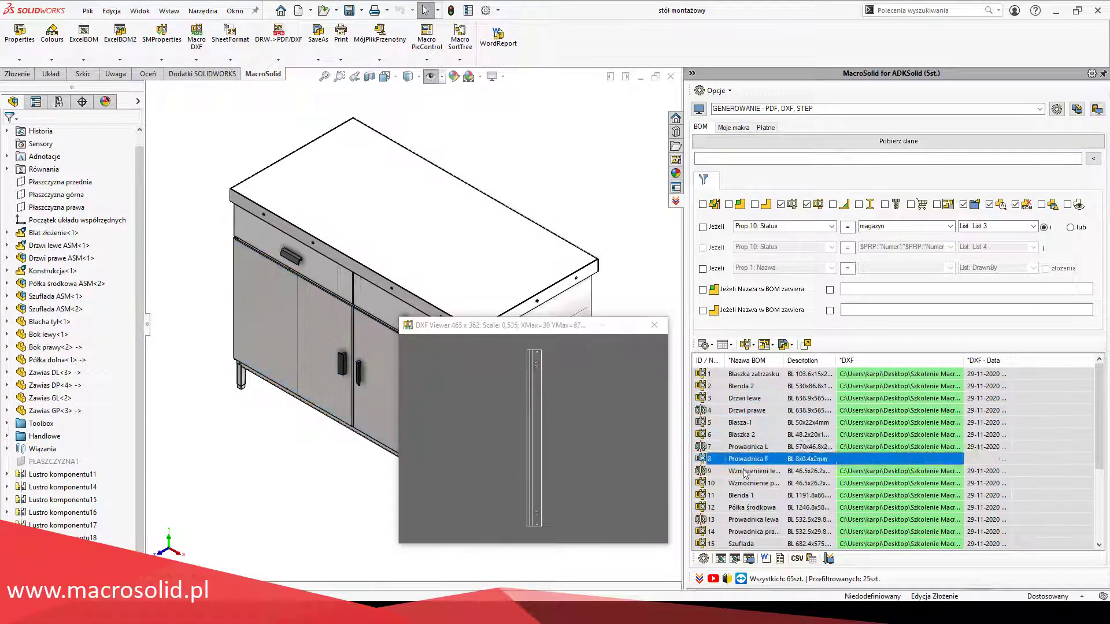
key("Down")
key("Down")
key("Down")
key("Down")
key("Down")
key("Down")
key("Down")
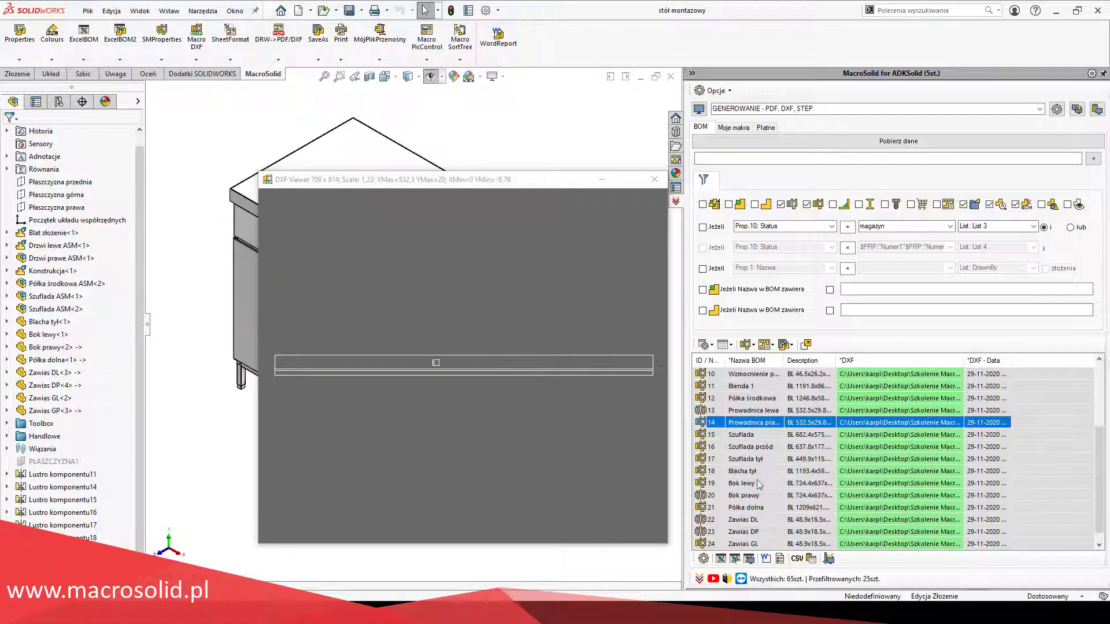
key("Down")
key("Down")
key("Down")
key("Down")
key("Down")
key("Down")
key("Down")
key("Down")
left_click(654, 180)
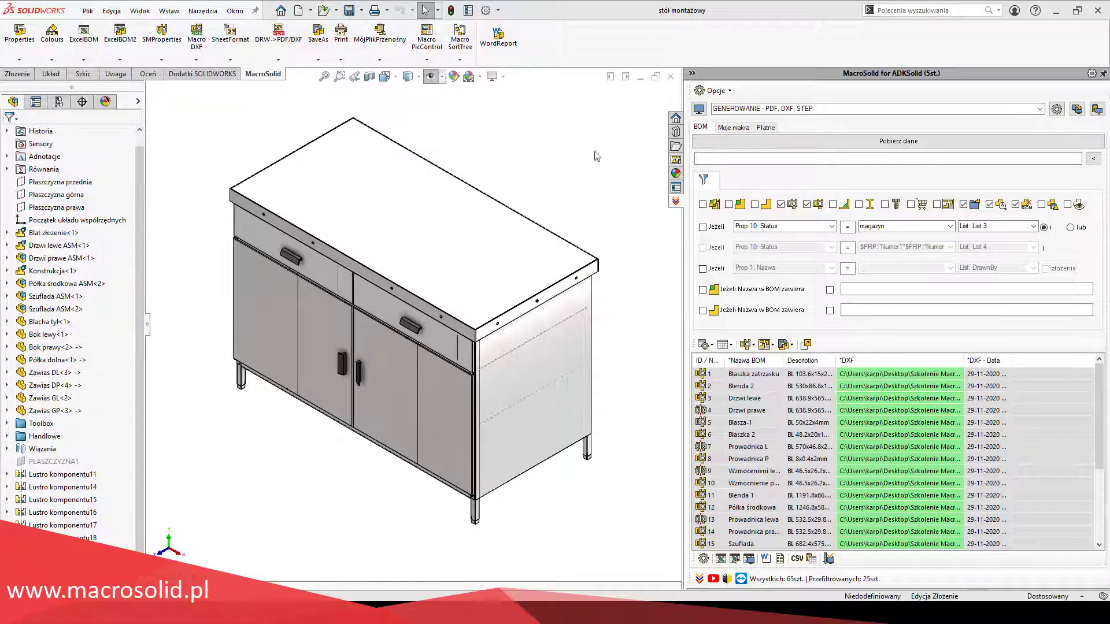
Close the assembly saving all changes, then copy the S1.034_Stół montażowy folder path in Explorer.
left_click(671, 76)
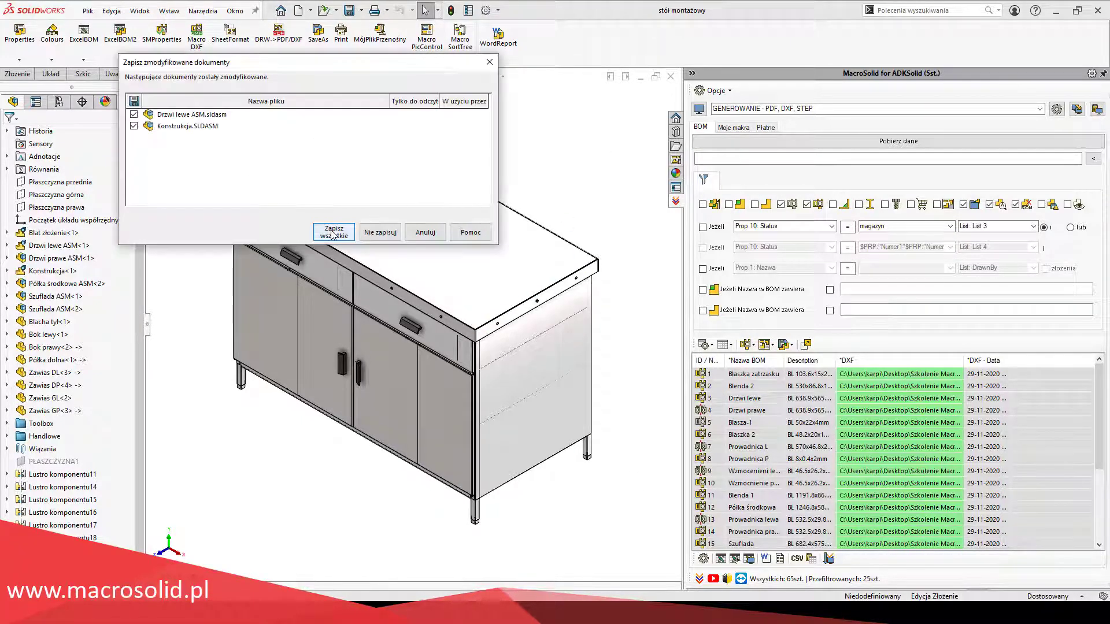
left_click(332, 233)
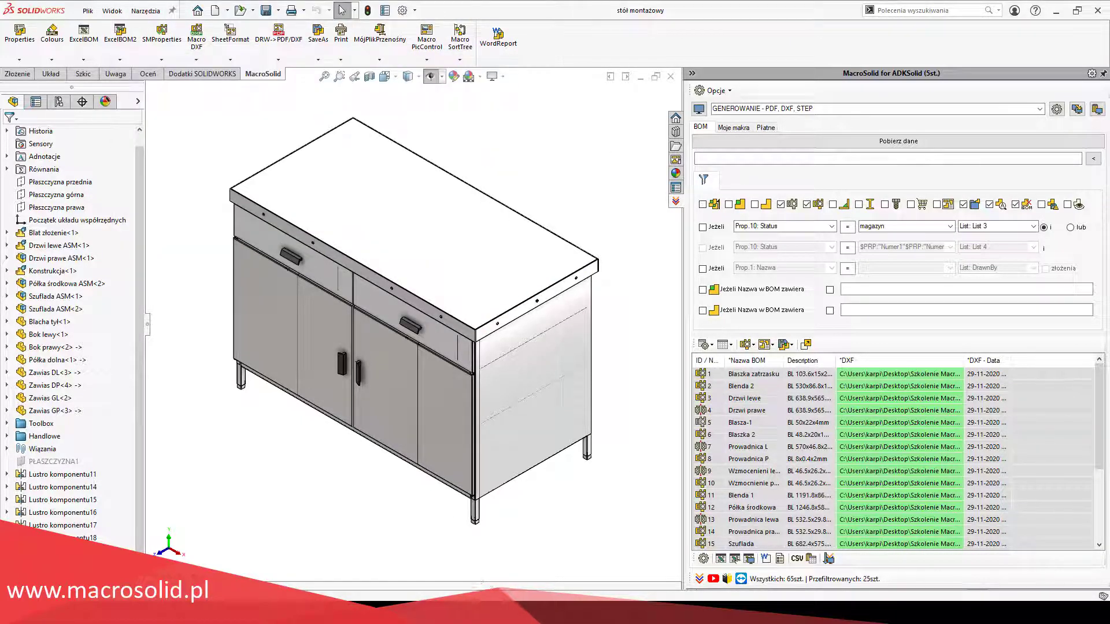
left_click(523, 558)
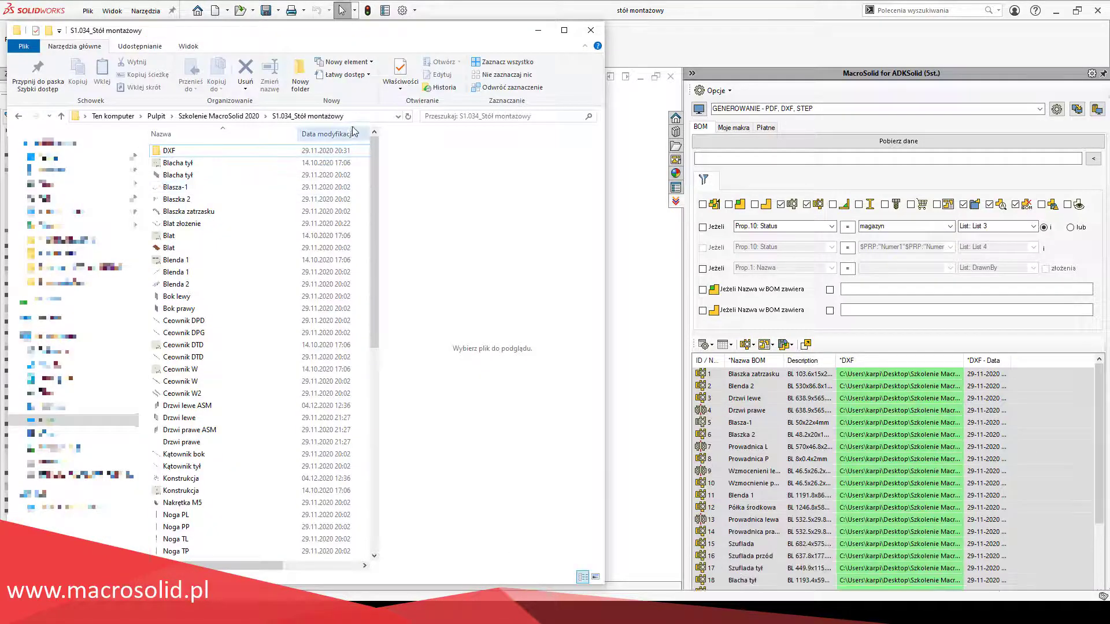
left_click(358, 117)
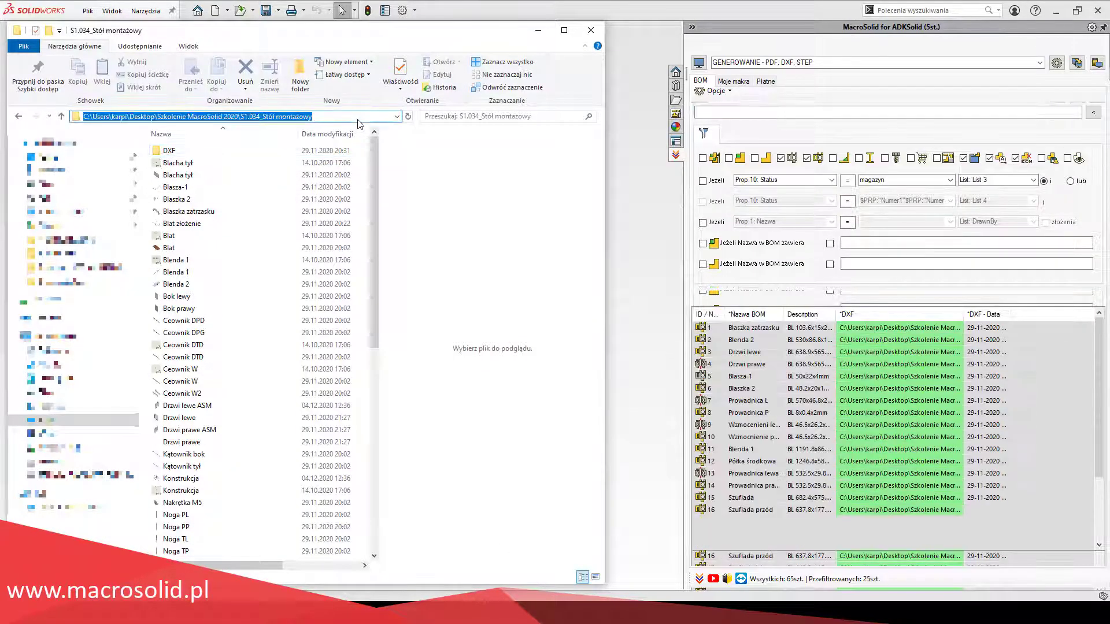
right_click(300, 118)
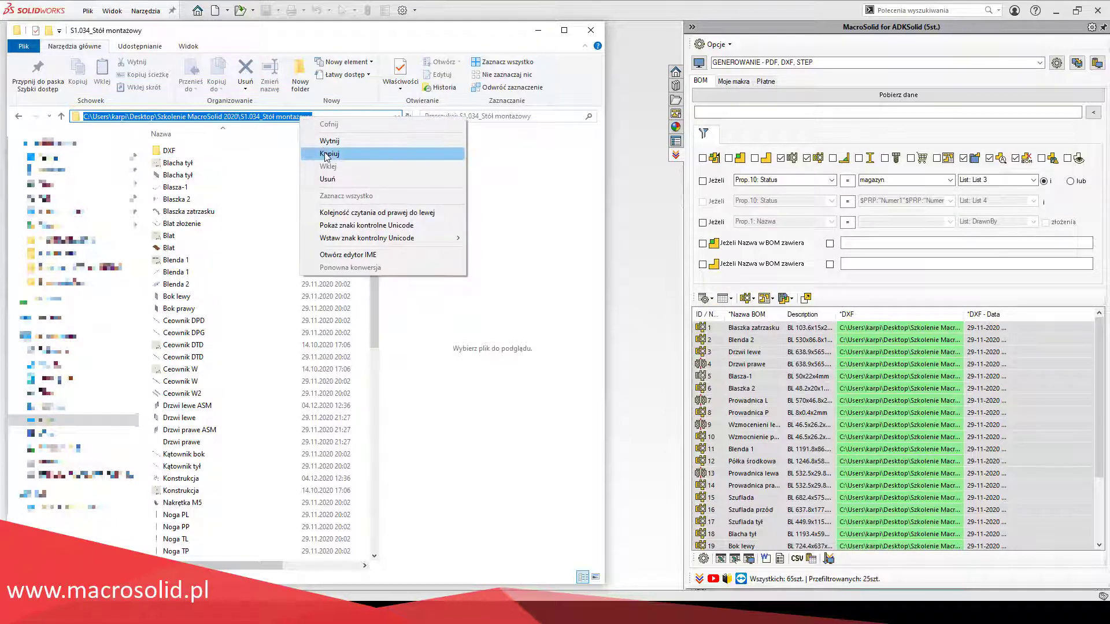
left_click(327, 155)
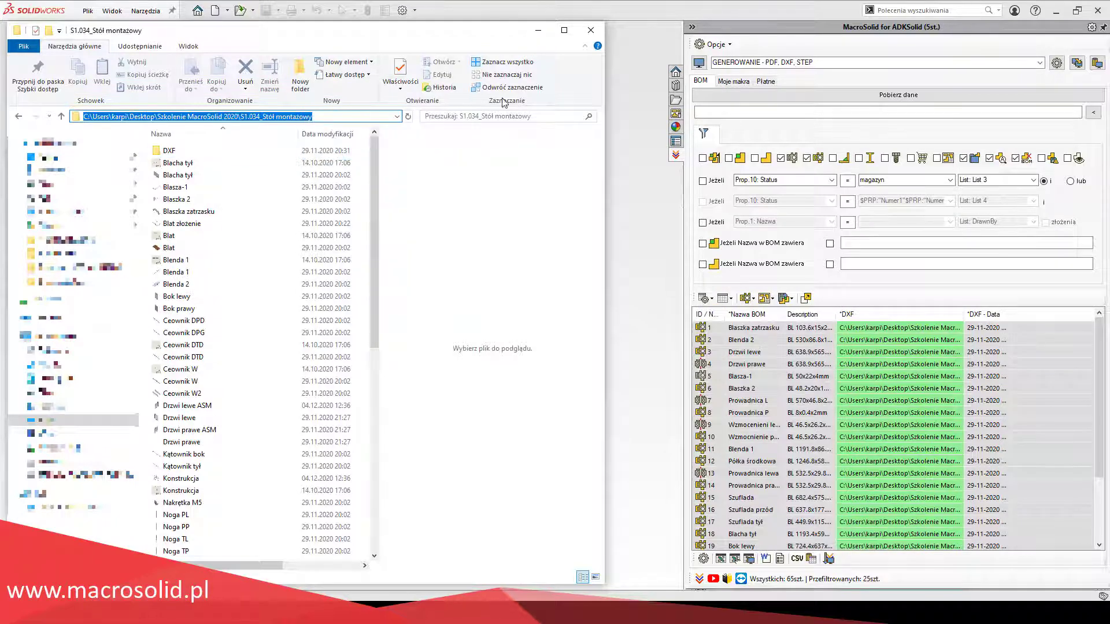
Paste the S1.034_Stół montażowy folder path into the path field and confirm the folder.
left_click(542, 30)
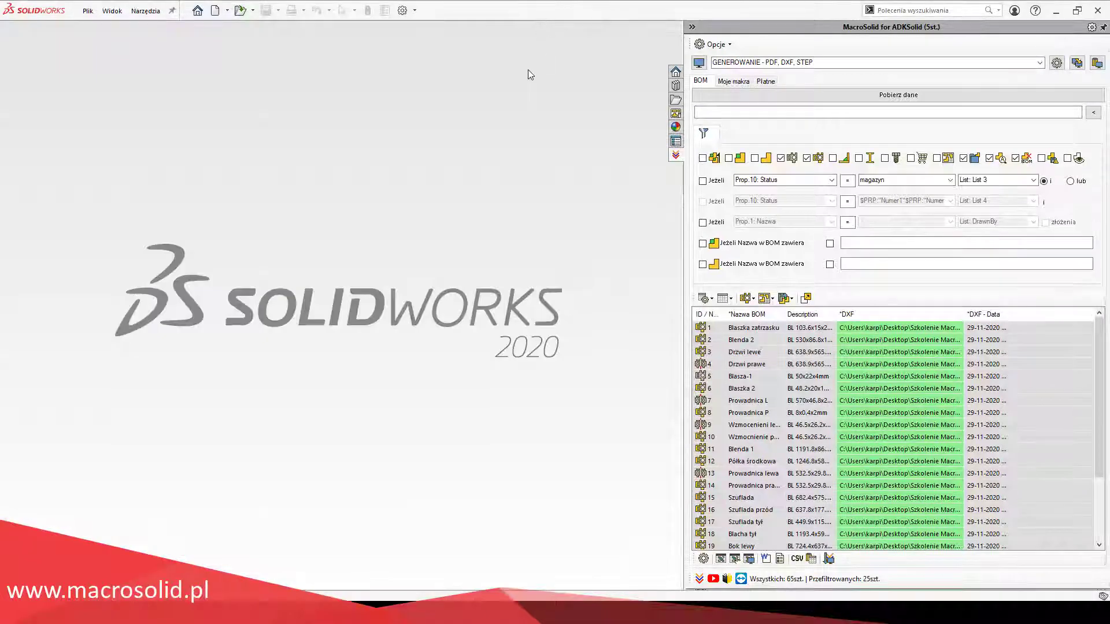
left_click(721, 111)
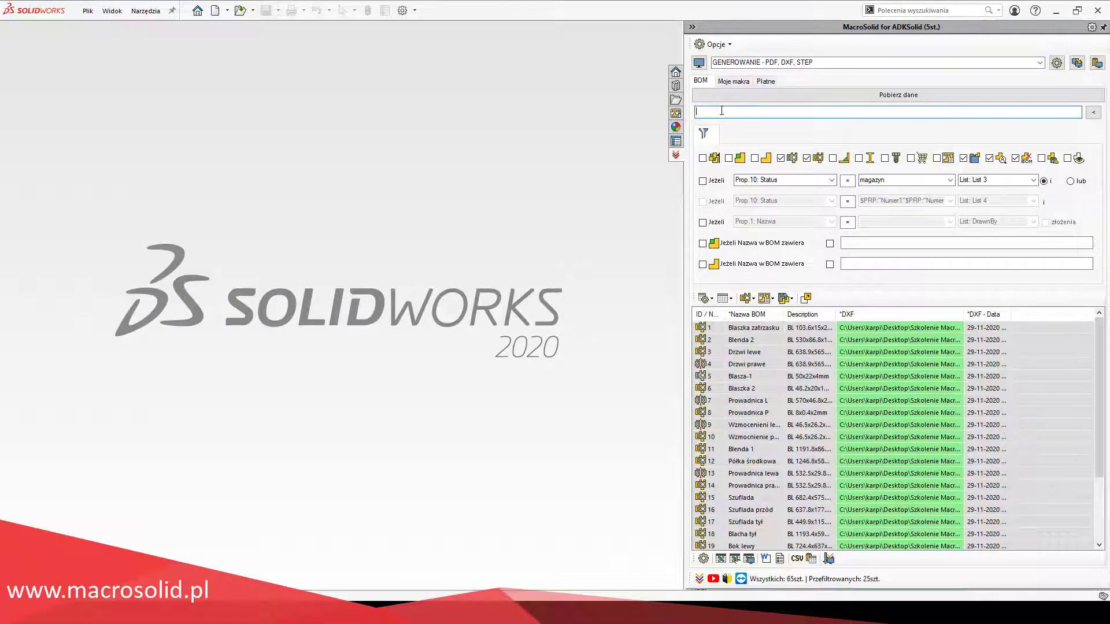
type("C:\\Users\\karpi\\Desktop\\Szkolenie MacroSolid 2020\\S1.034_Stół montażowy")
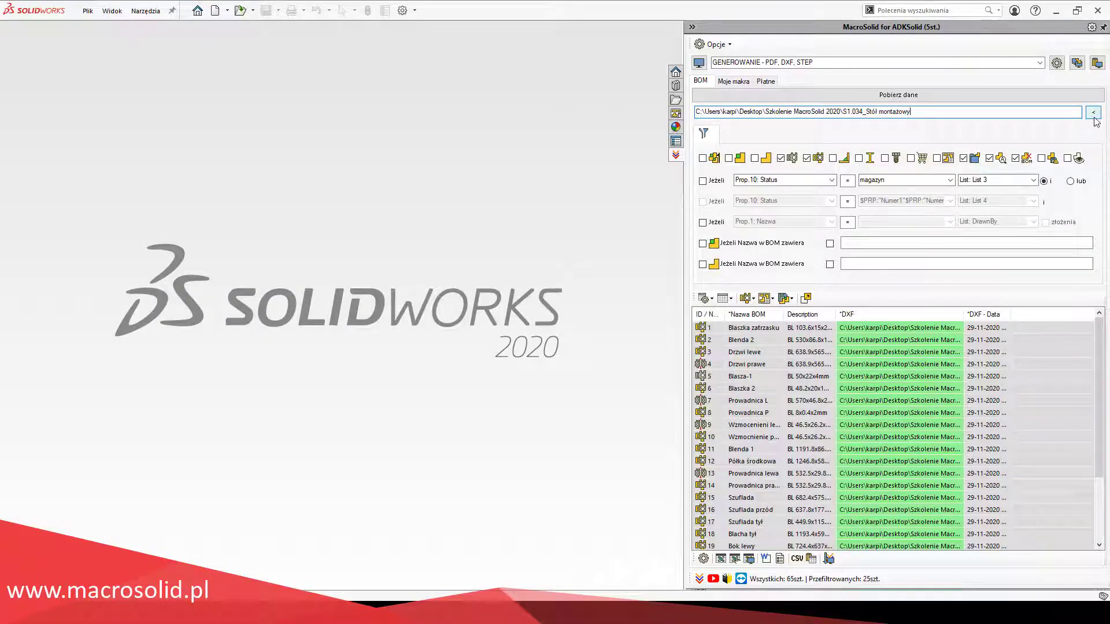
left_click(1093, 113)
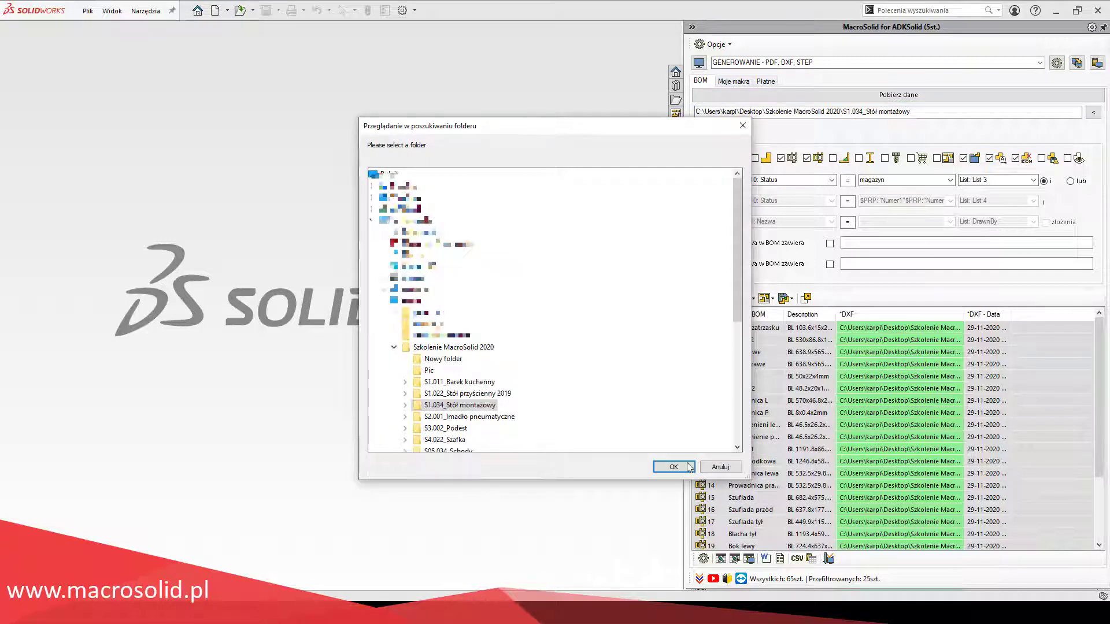
left_click(674, 467)
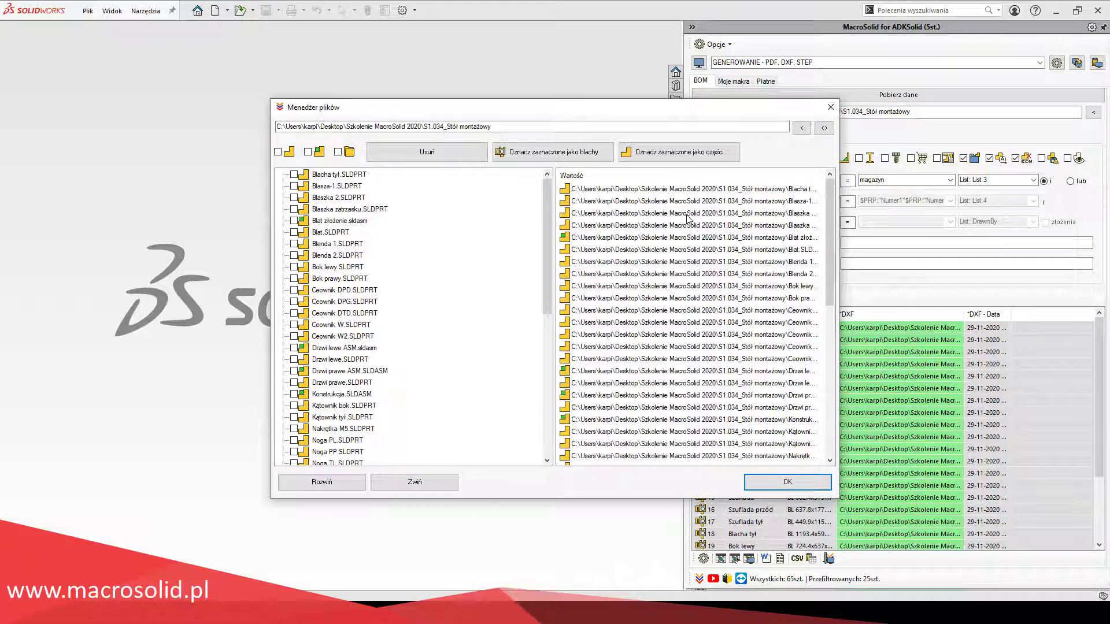
Mark Blacha tył, Blasza-1, Blaszka 2, Blenda 1 and Blenda 2 as sheet metal and load the parts.
left_click(294, 174)
left_click(293, 186)
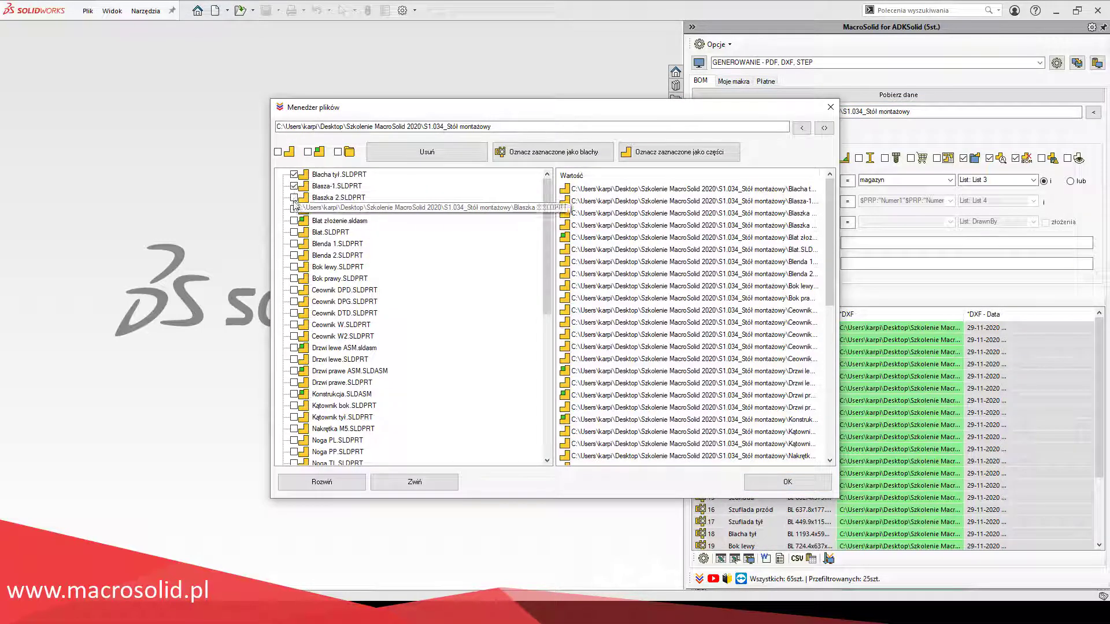
left_click(294, 243)
left_click(294, 255)
left_click(553, 152)
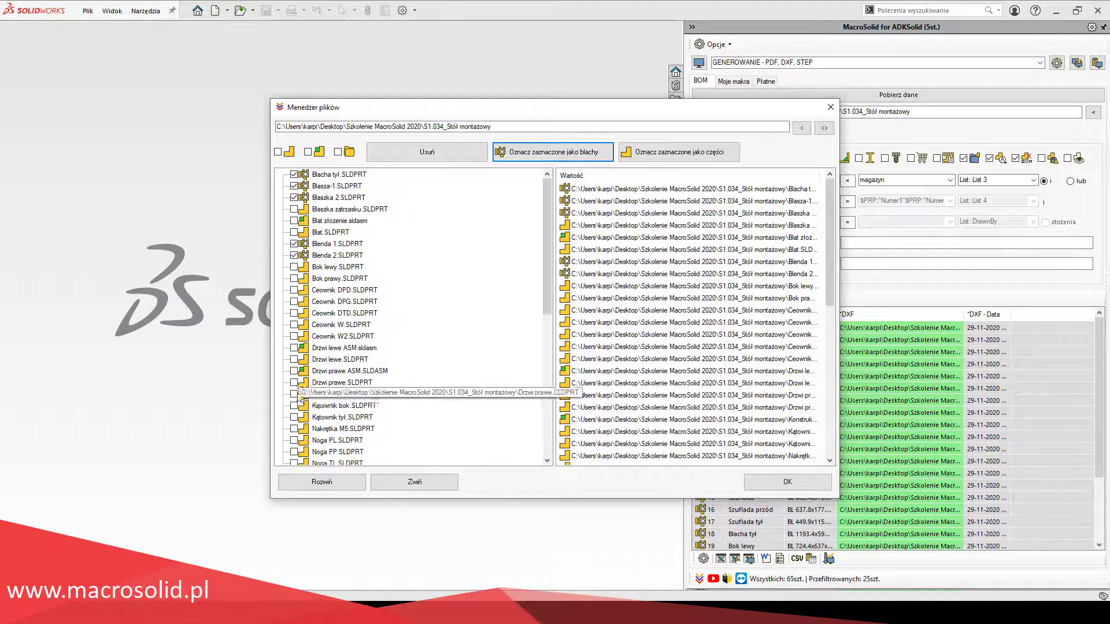
left_click(788, 482)
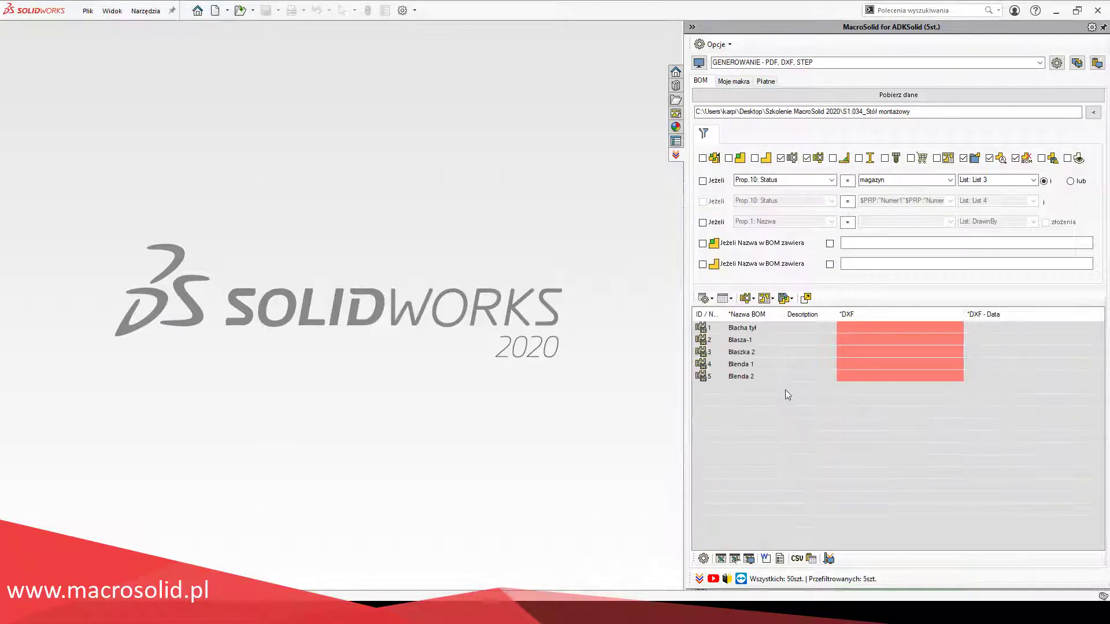
Reload the S1.034_Stół montażowy folder and show all parts in the list.
double_click(780, 111)
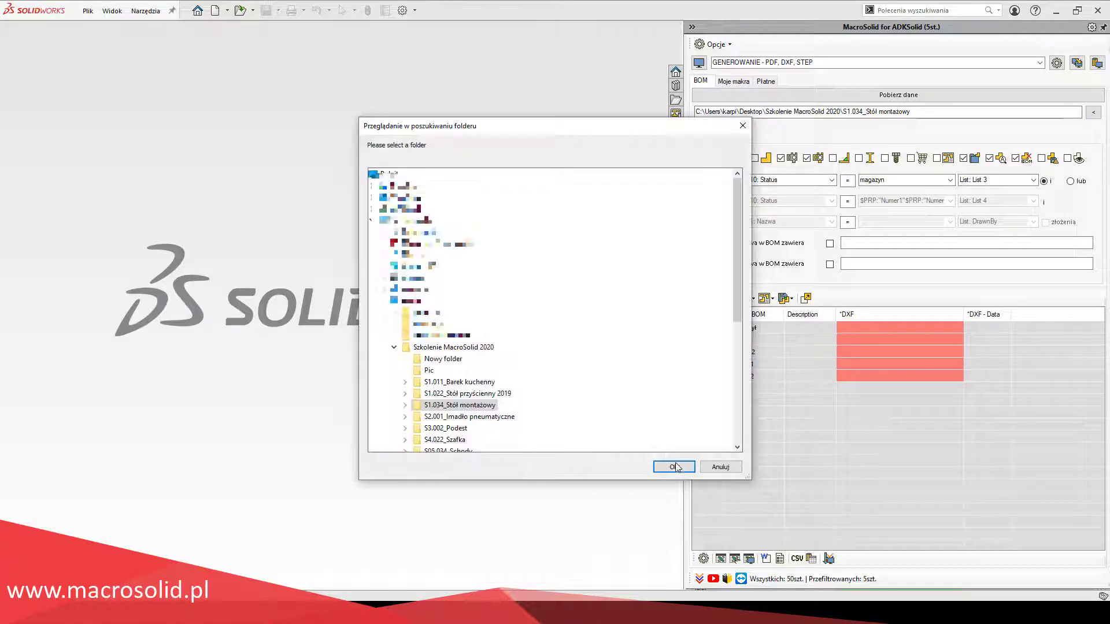
left_click(674, 467)
left_click(760, 482)
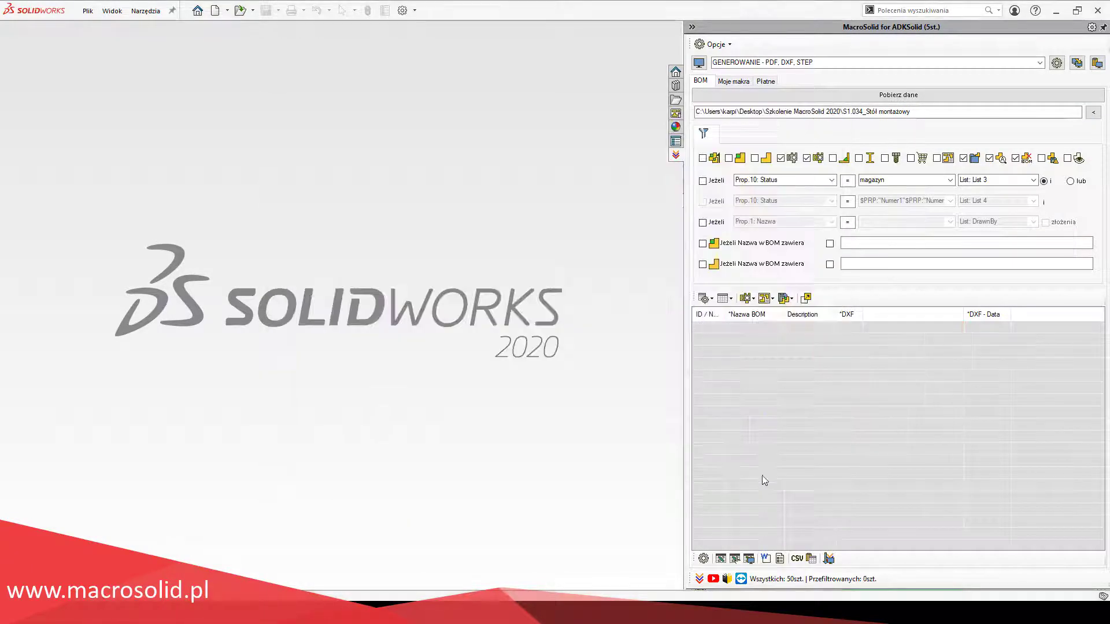
left_click(754, 158)
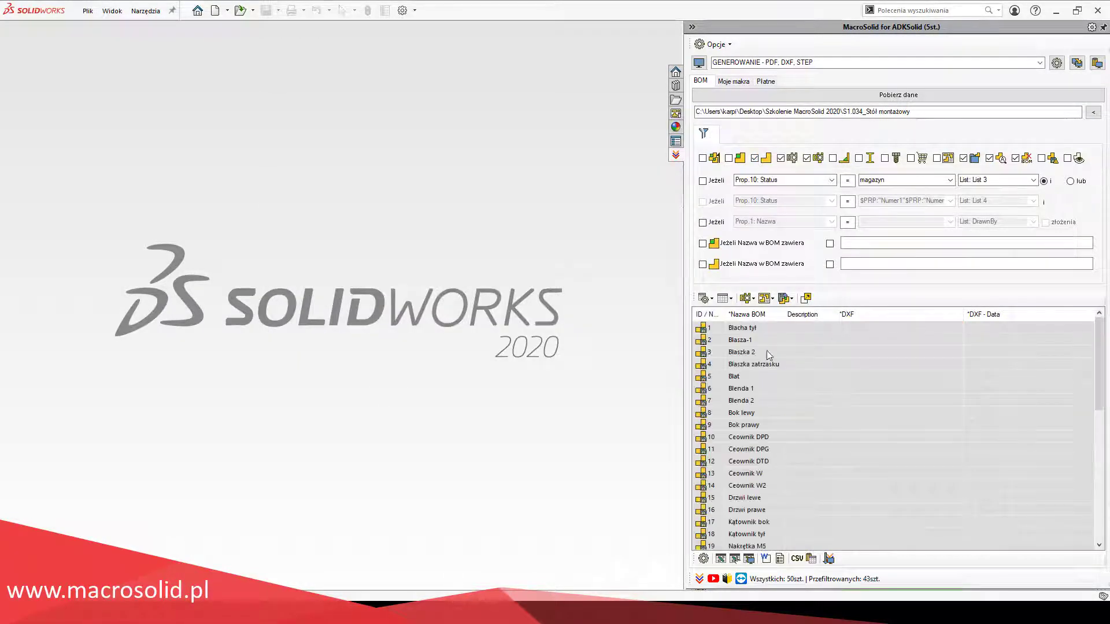
Fetch part data and generate a DXF for Prowadnica P with DXF Setting 2.
left_click(785, 96)
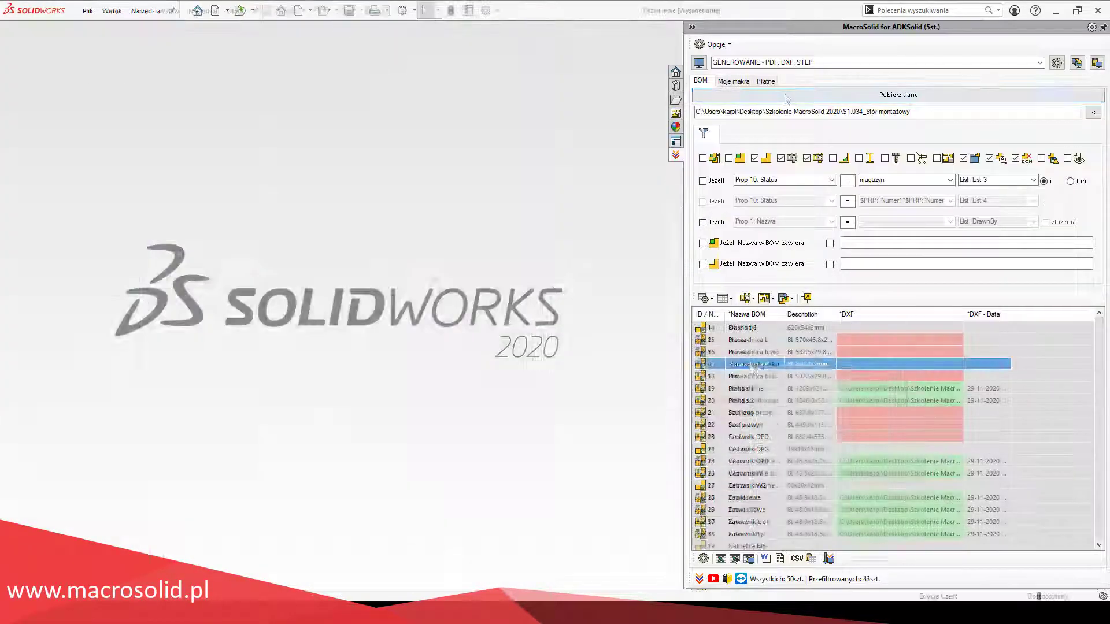
right_click(826, 364)
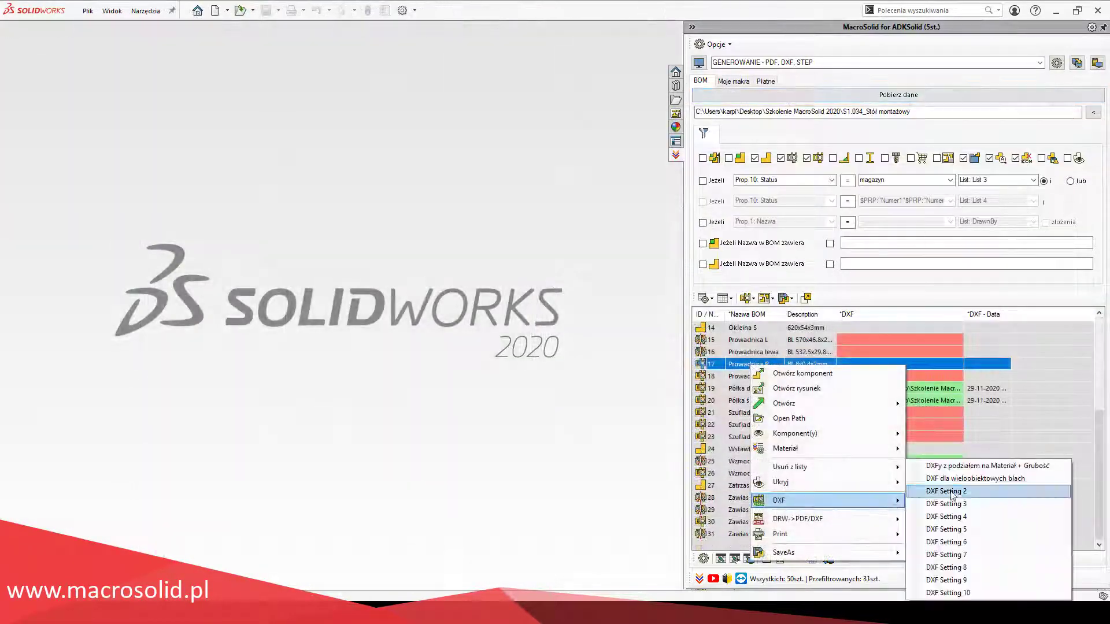
left_click(828, 375)
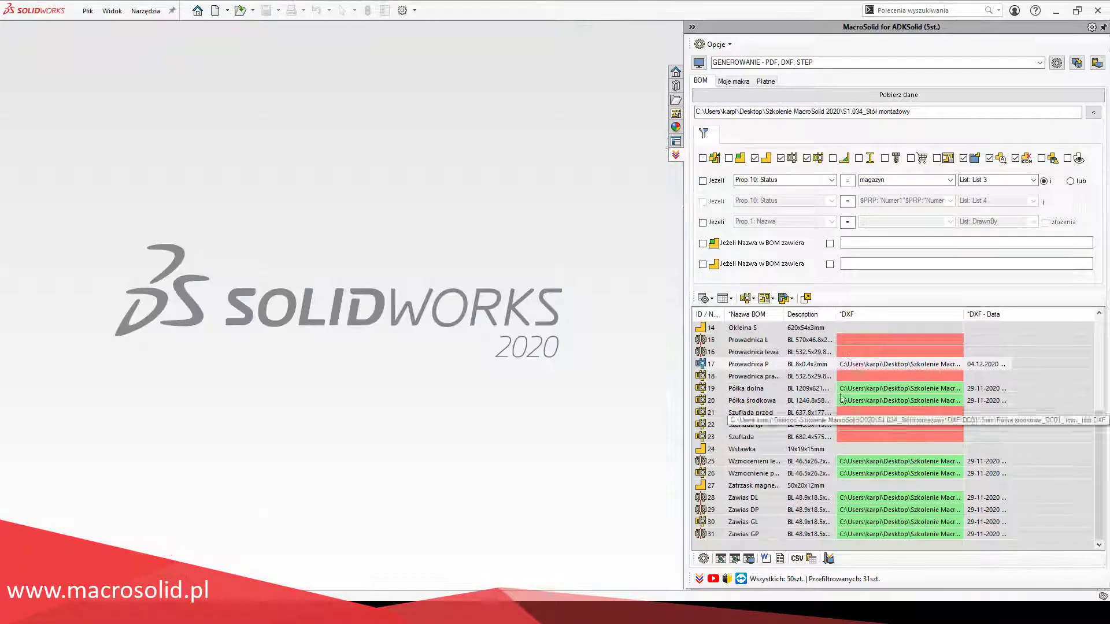
Open the folder holding Prowadnica P's new DXF from its path in the list.
right_click(737, 314)
key("Escape")
scroll(809, 404, "up", 4)
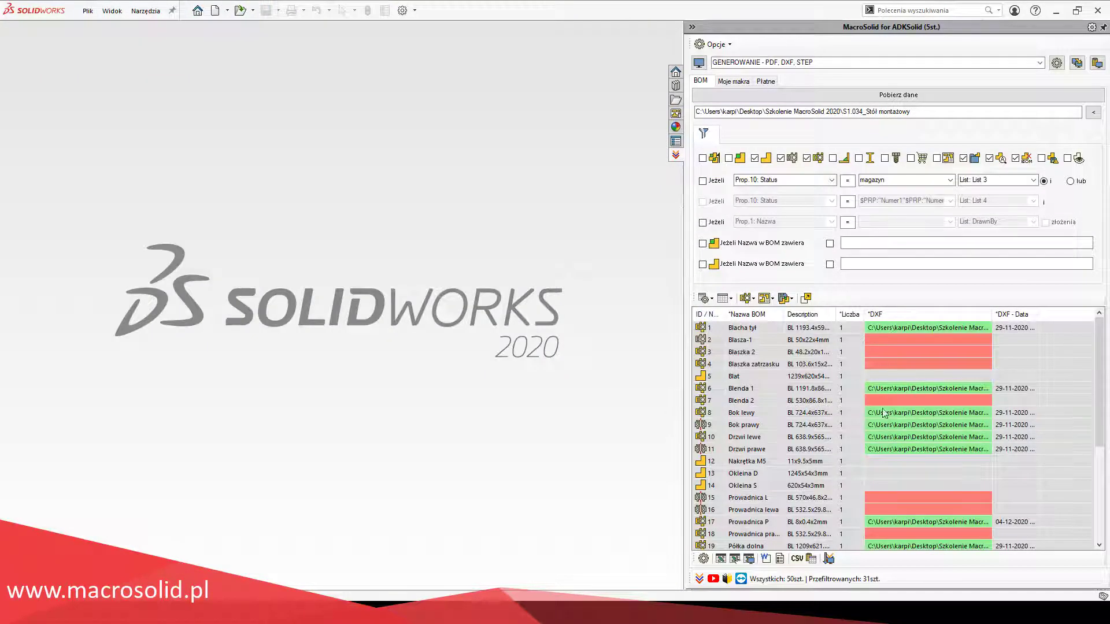
left_click(745, 485)
double_click(198, 149)
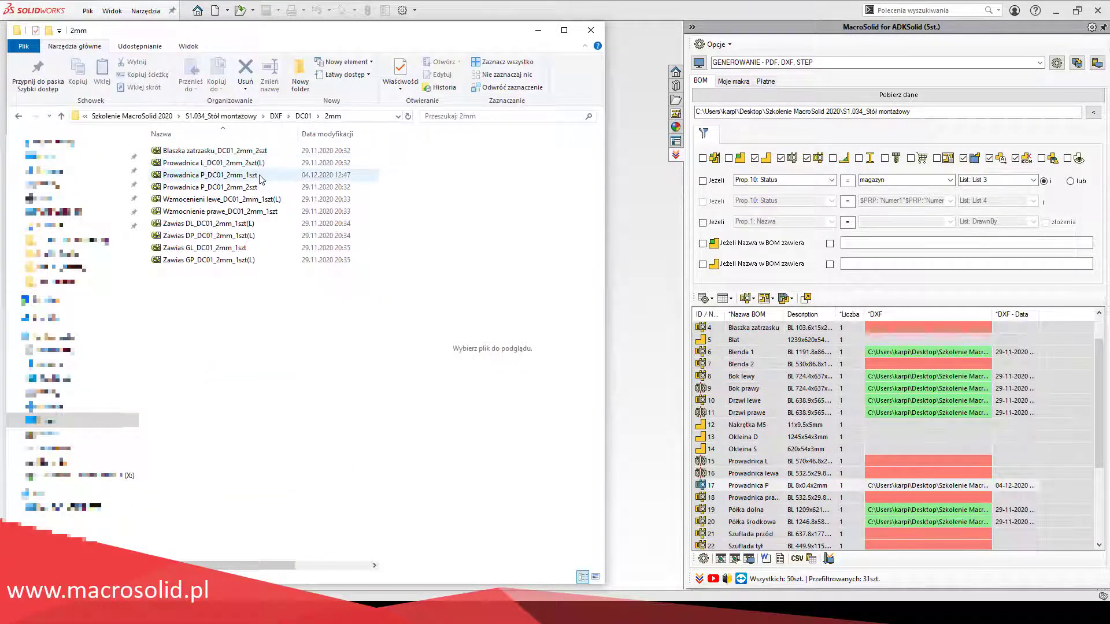
Check the Prowadnica P_DC01_2mm_1szt and Prowadnica P_DC01_2mm_2szt files in the 2mm folder, then close it.
left_click(257, 175)
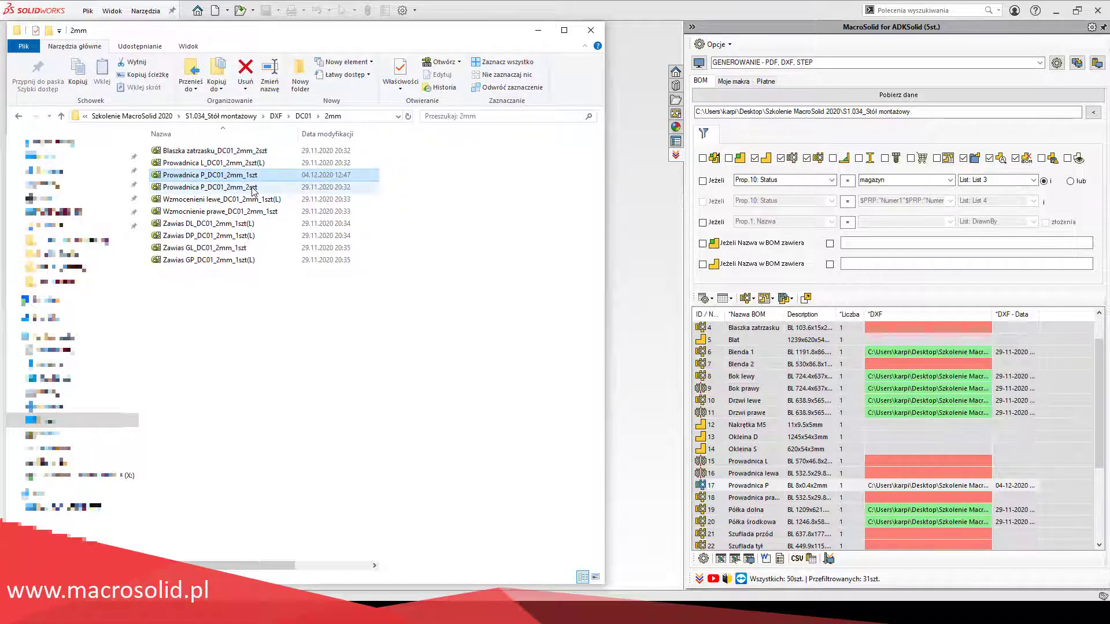
left_click(253, 189)
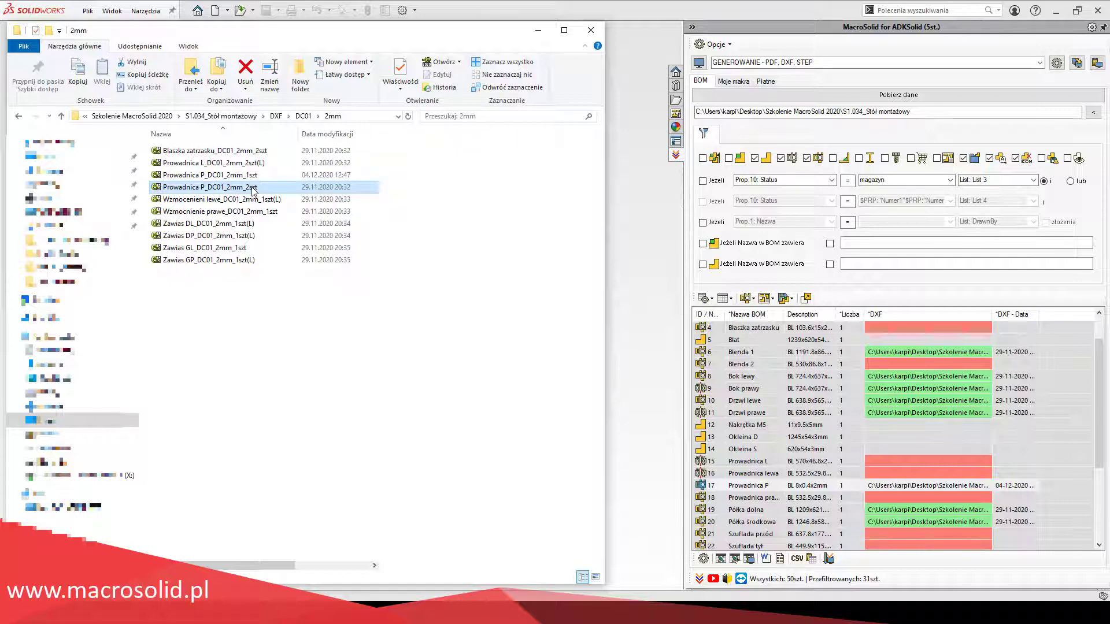
left_click(590, 30)
Reload the parts list from the project folder.
left_click(1092, 112)
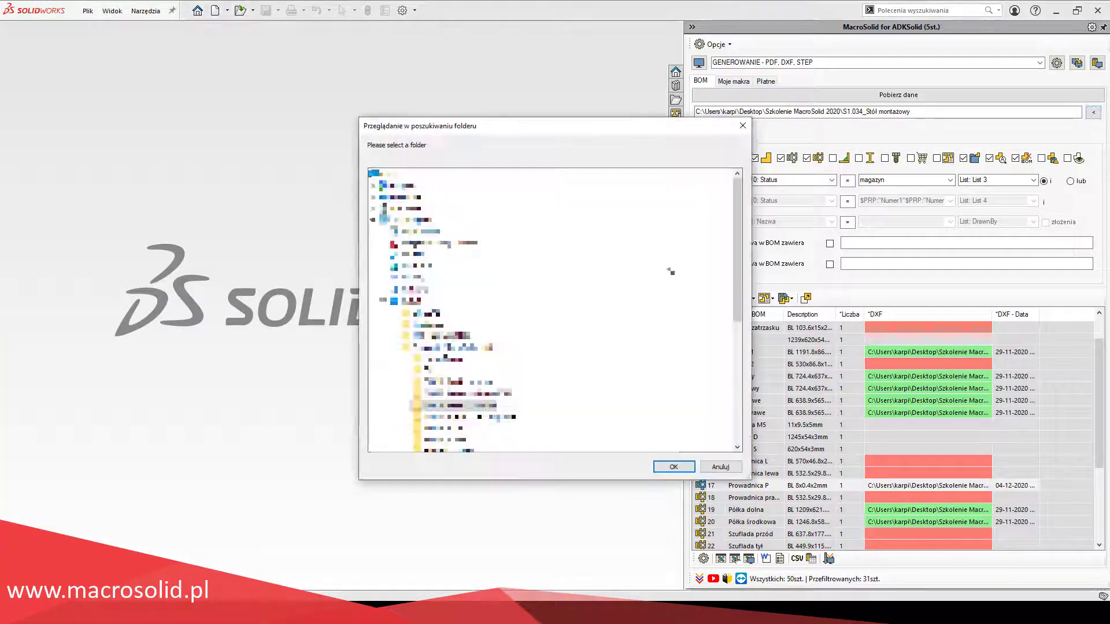
left_click(673, 468)
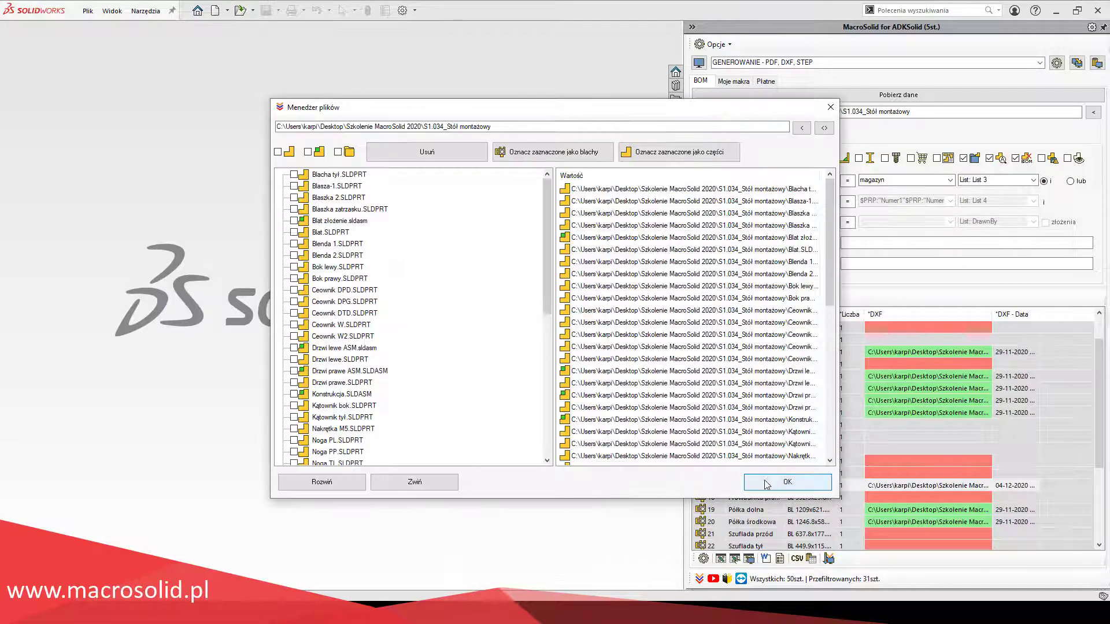
left_click(767, 484)
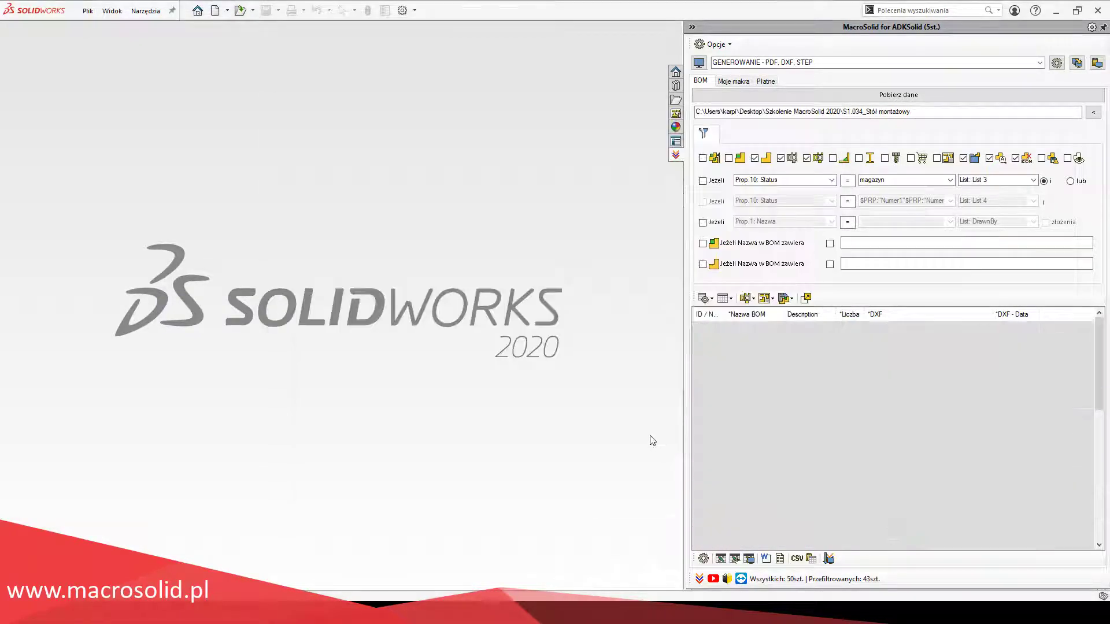
Save a new DXF preset naming files by part name only, without quantity, thickness or material.
left_click(734, 82)
left_click(726, 210)
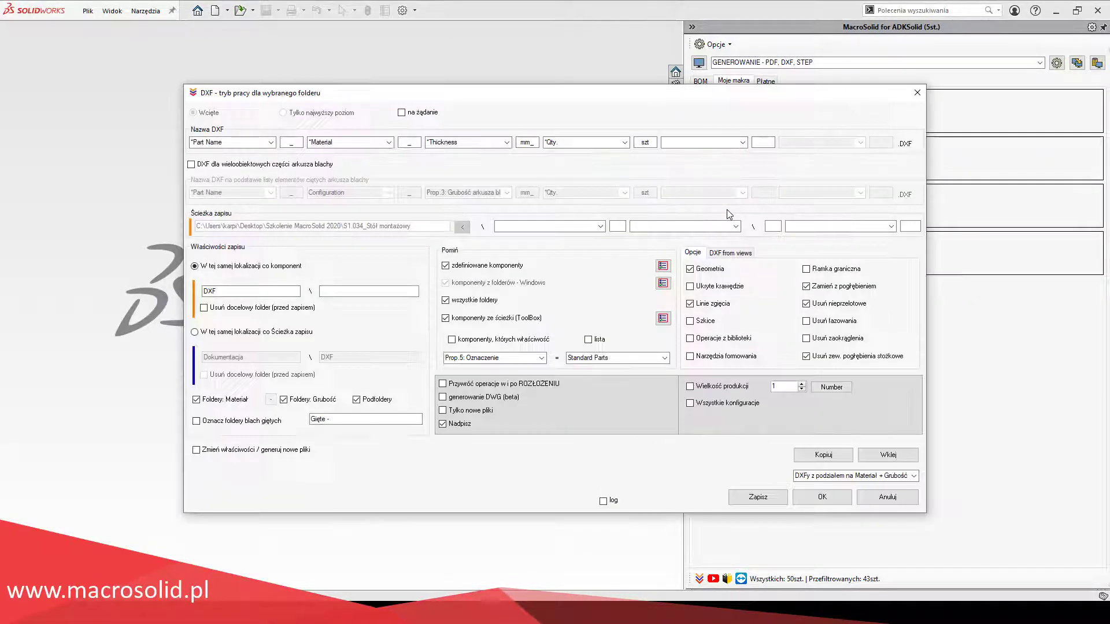
type("DXF Sett")
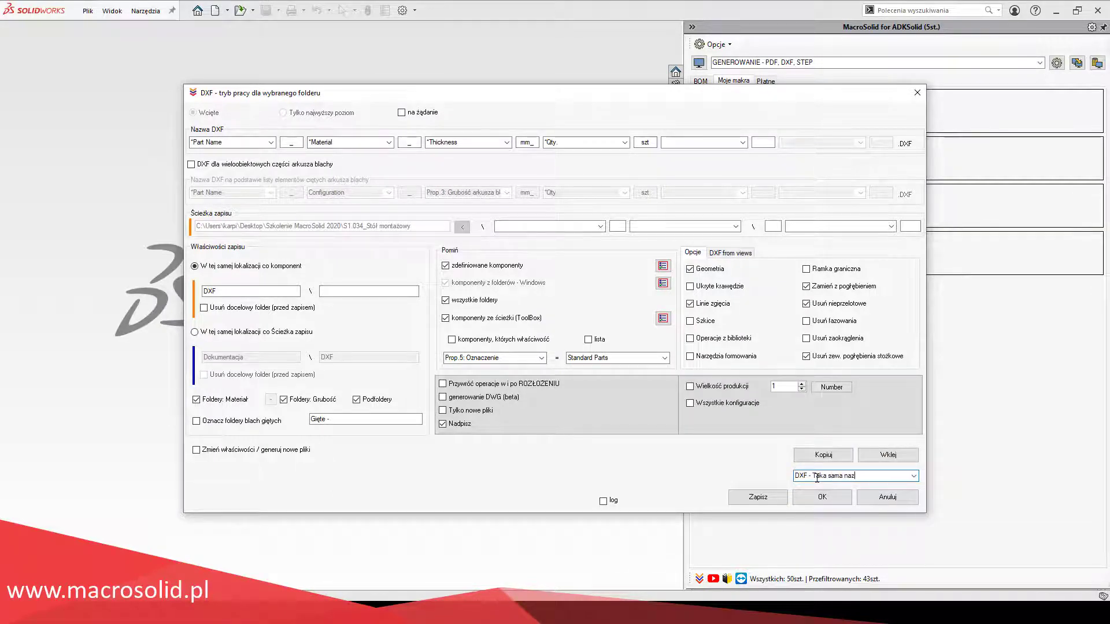
left_click(624, 142)
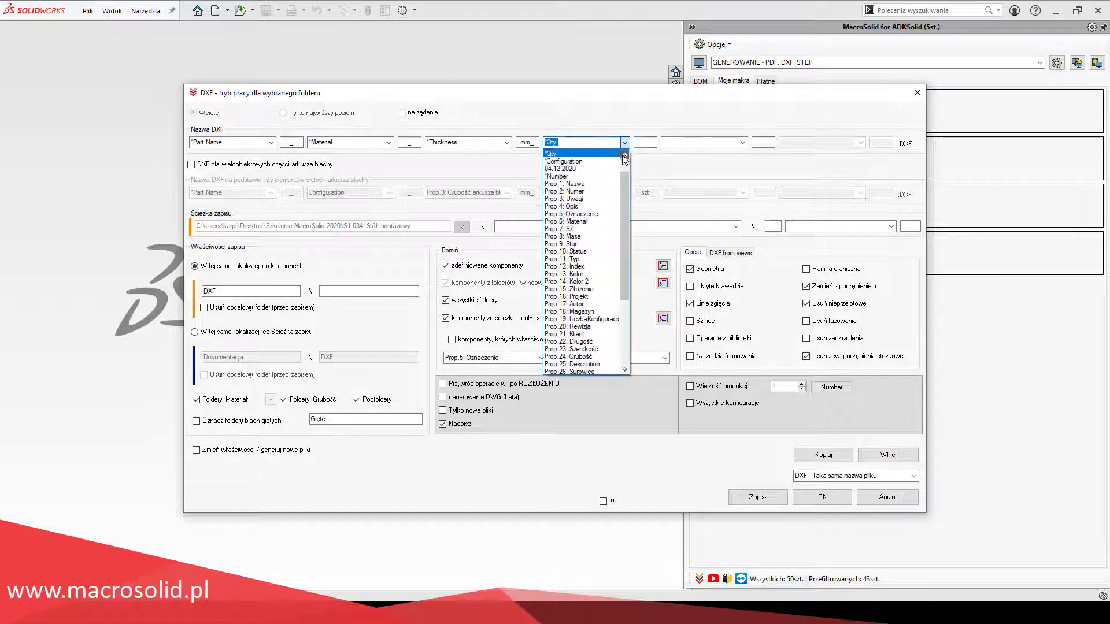
scroll(584, 231, "up", 2)
left_click(584, 152)
left_click(506, 142)
left_click(468, 152)
left_click(388, 142)
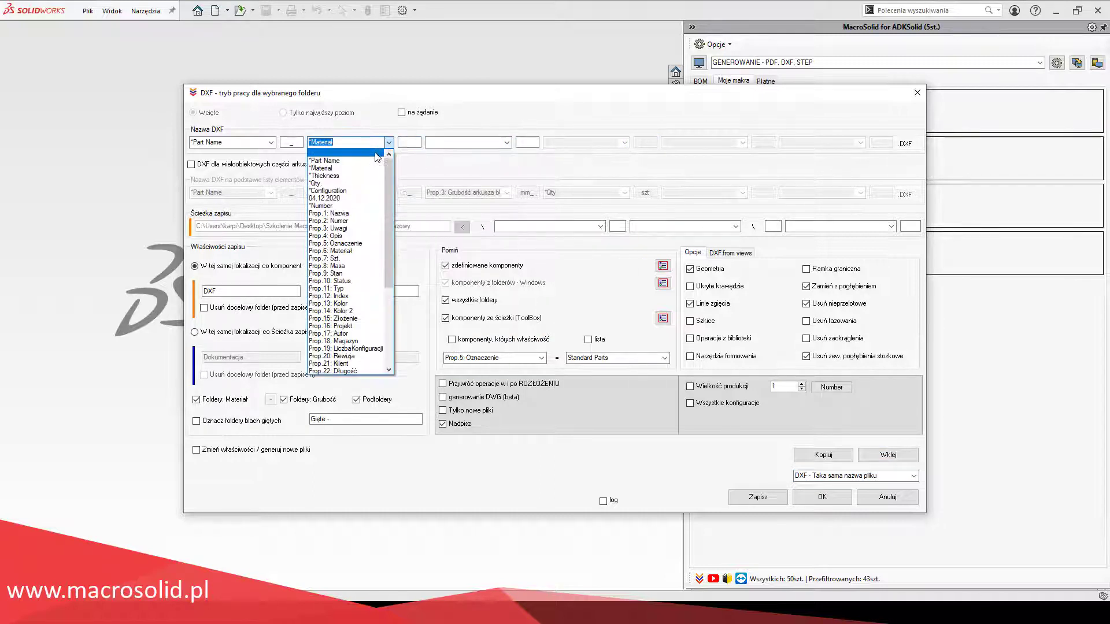
left_click(347, 152)
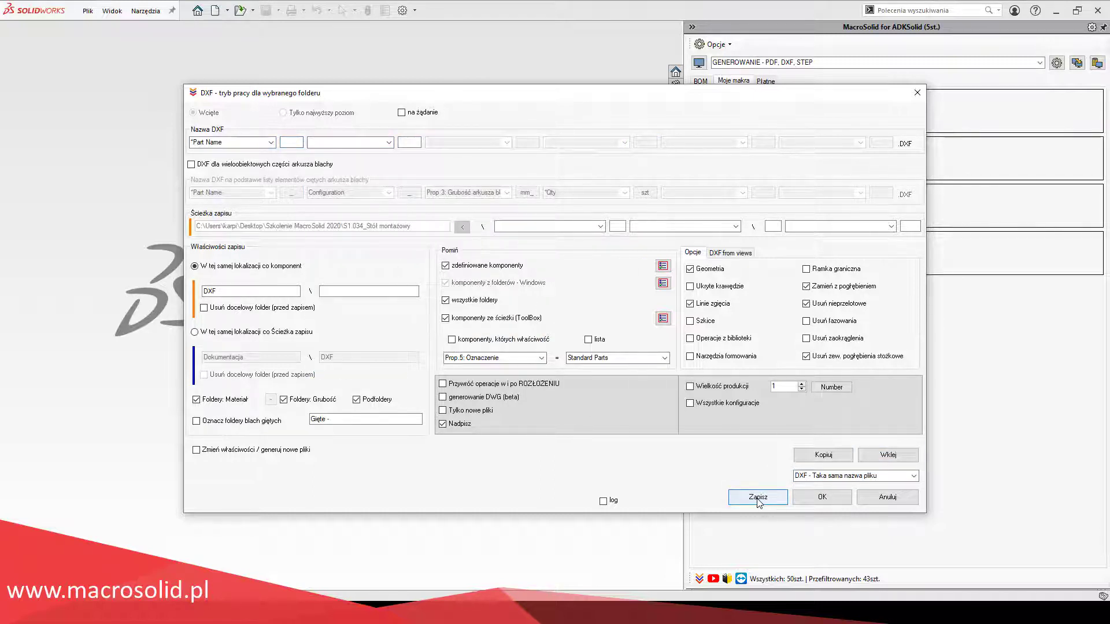
left_click(880, 498)
Export the assembly's sheet-metal DXFs with the 'DXF - Taka sama nazwa pliku' preset.
left_click(705, 298)
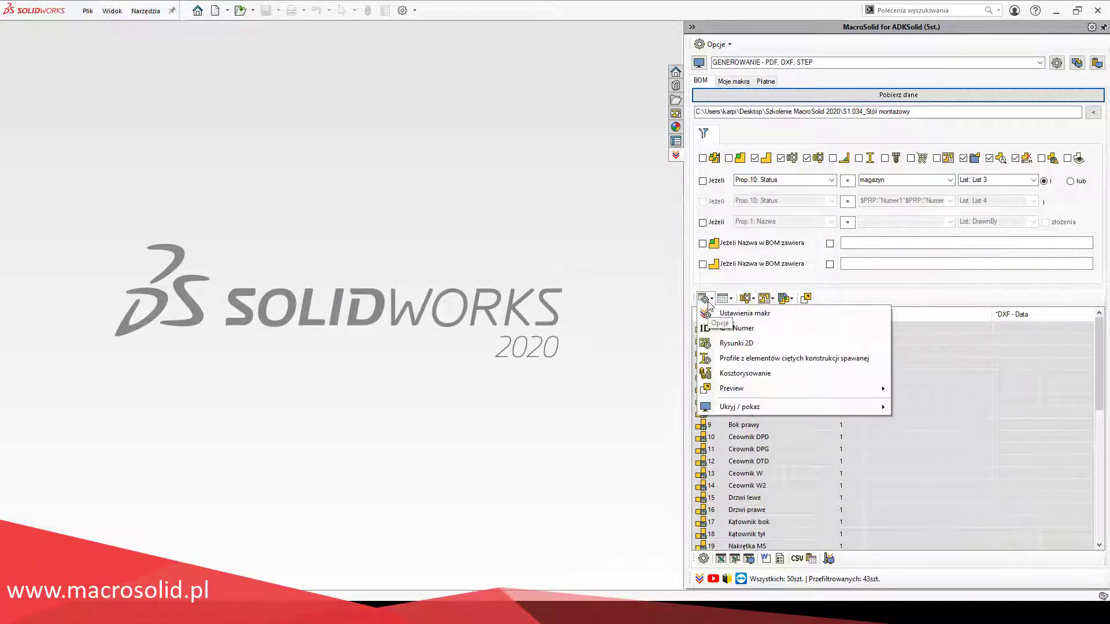
left_click(736, 342)
left_click(706, 299)
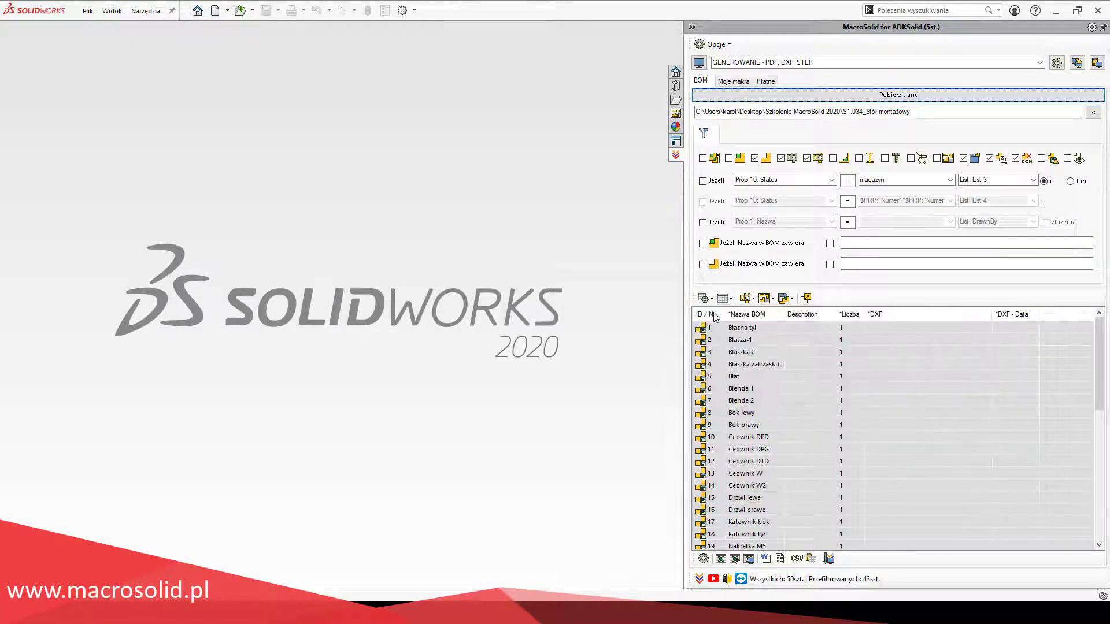
left_click(578, 355)
left_click(555, 384)
left_click(566, 509)
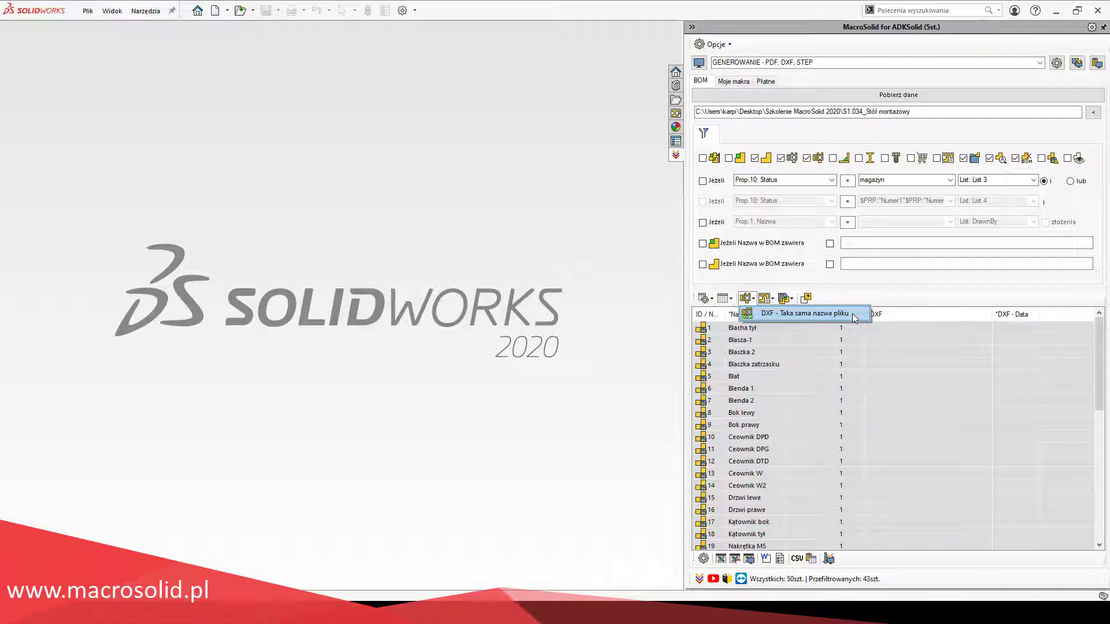
left_click(852, 313)
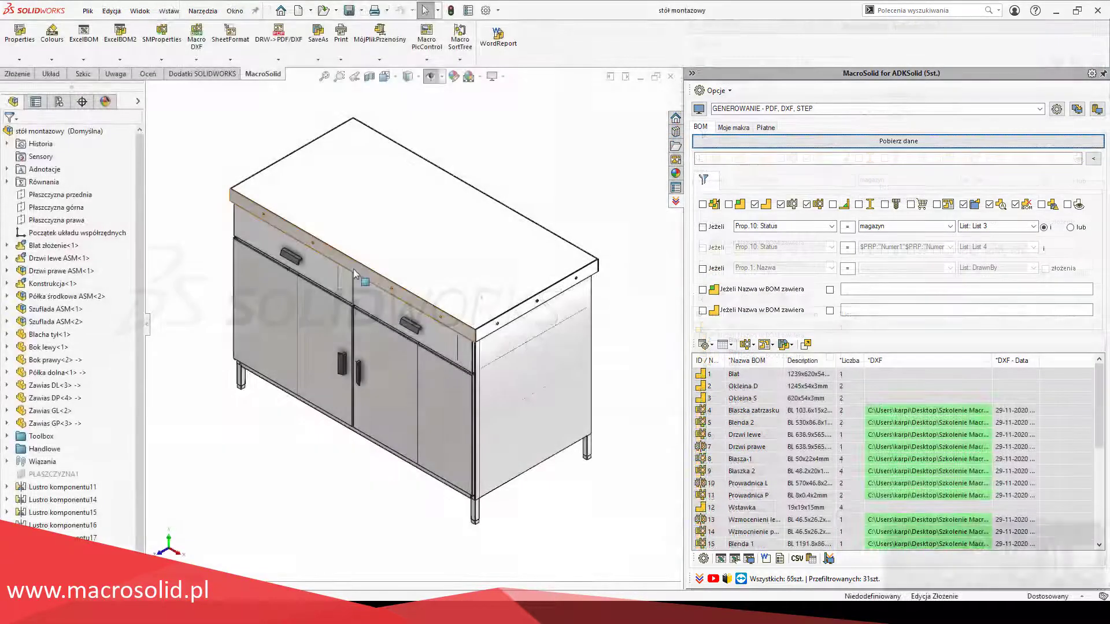
Save the Okleina D part, from its front plane, as a Dxf (*.dxf) file, then close it.
left_click(386, 181)
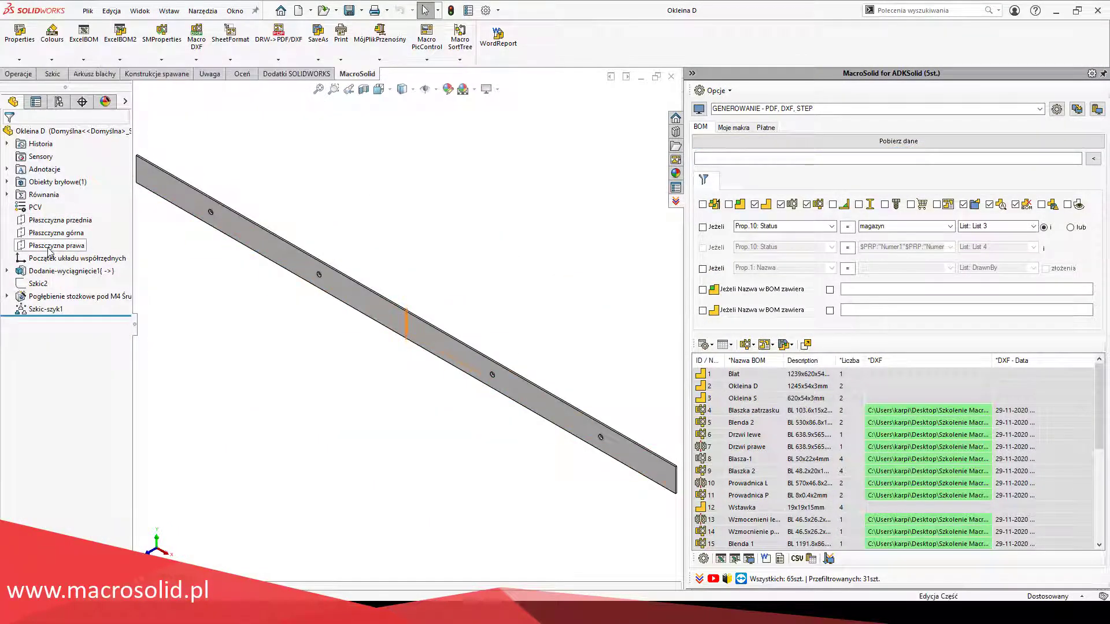
left_click(37, 222)
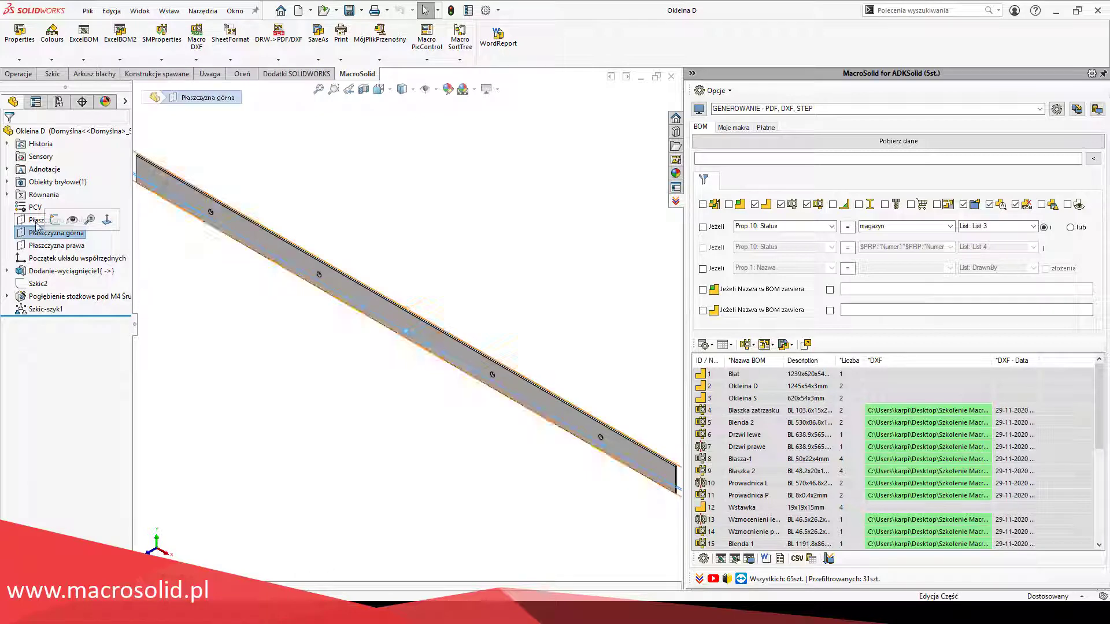
left_click(88, 10)
left_click(116, 153)
left_click(515, 466)
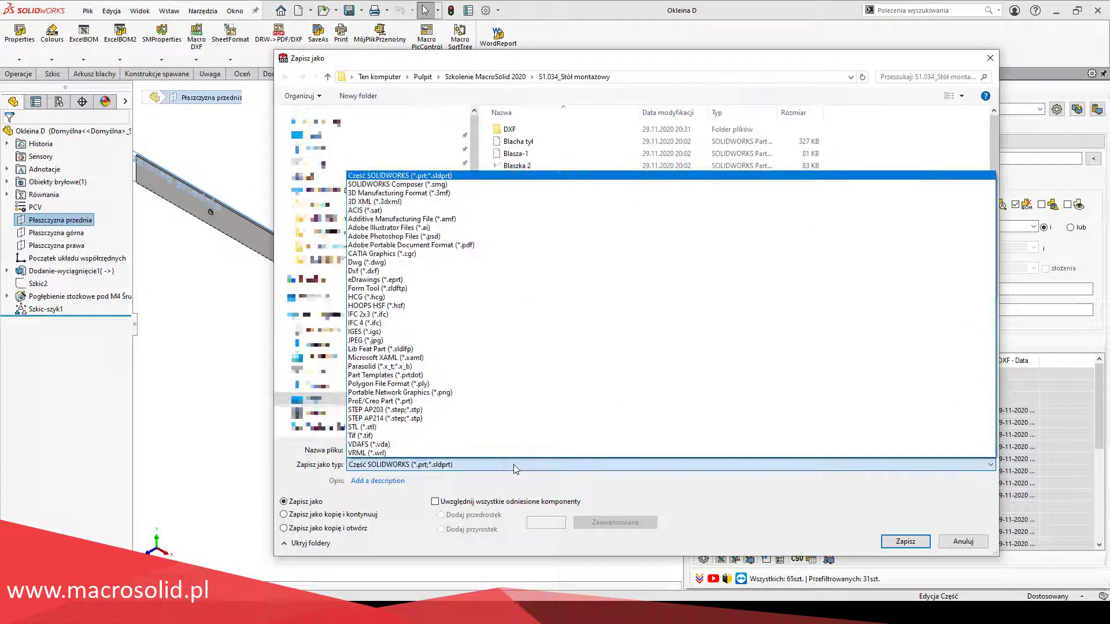
left_click(363, 271)
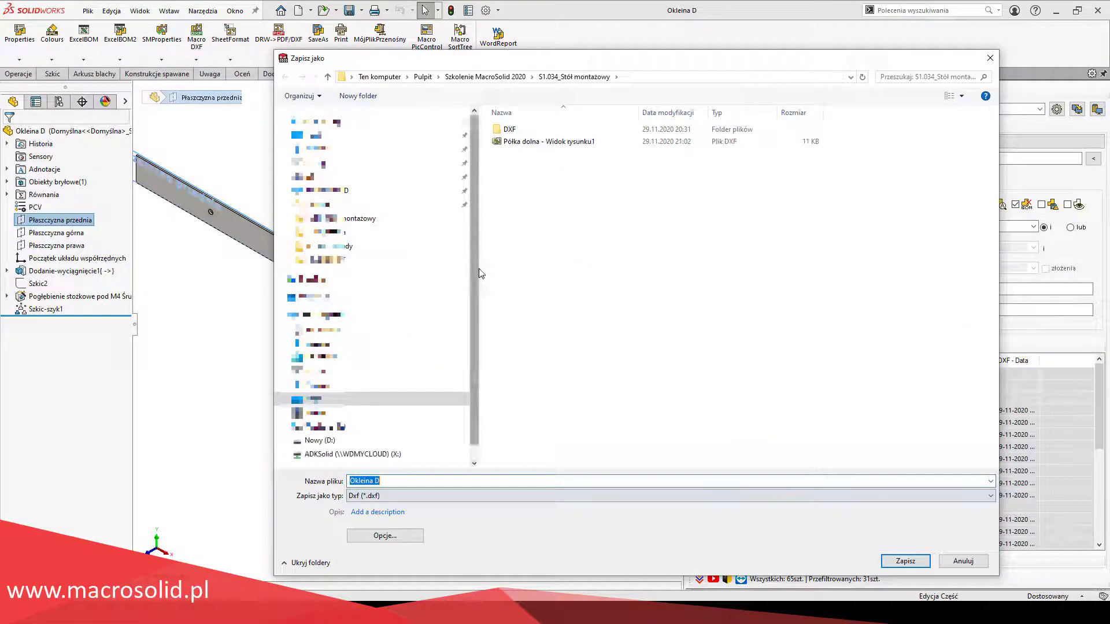
left_click(905, 562)
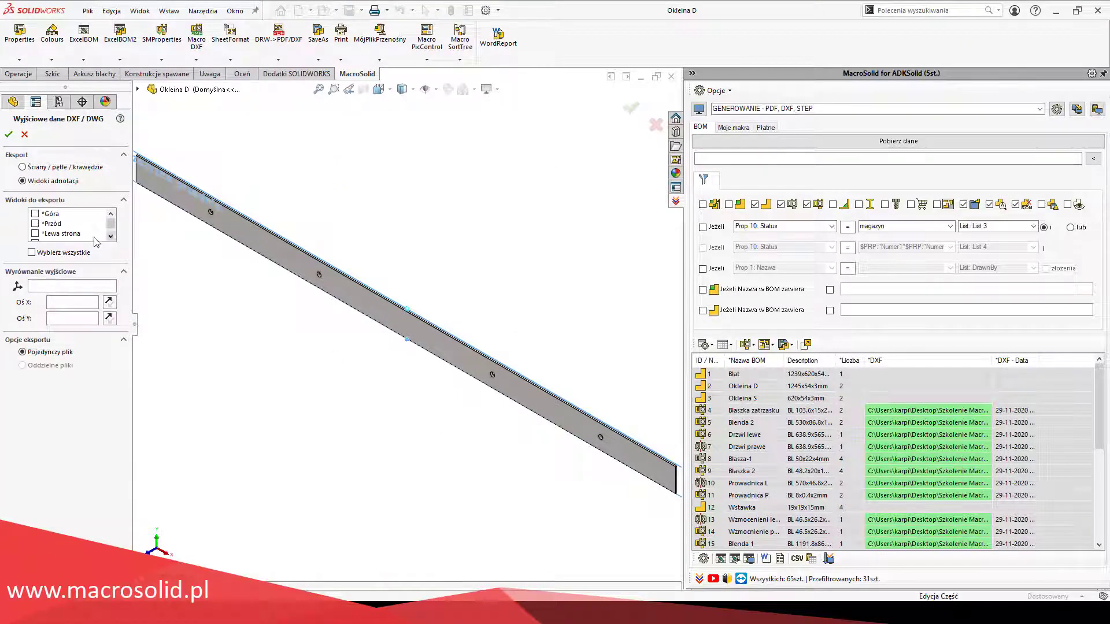
left_click(25, 134)
left_click(671, 76)
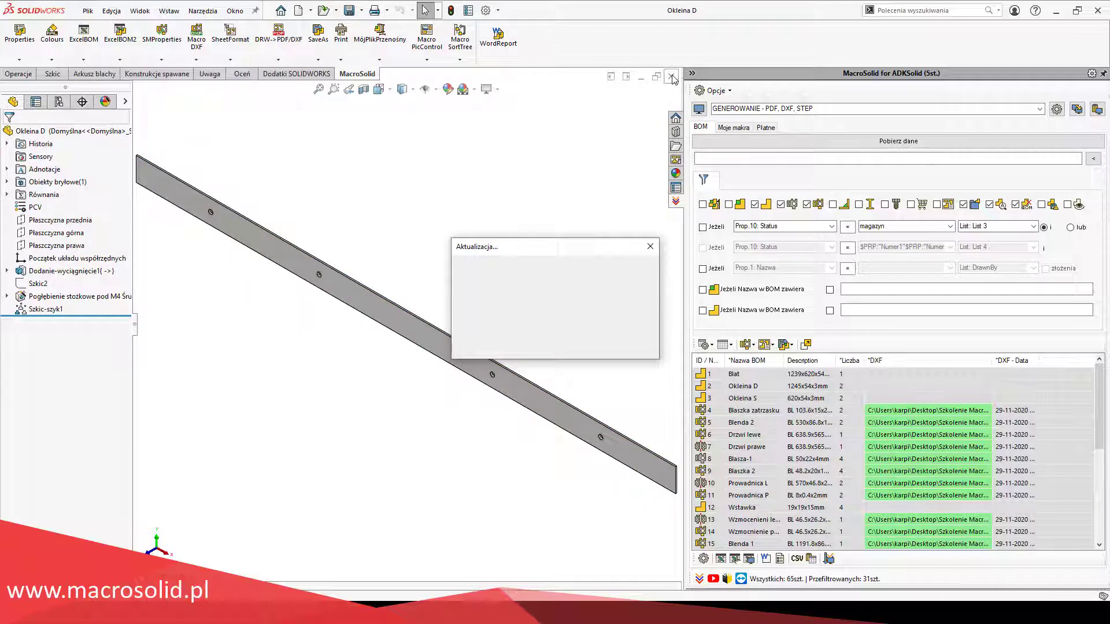
Load the front-view 'DXF - Przód' preset and review its DXF-from-views settings.
left_click(733, 127)
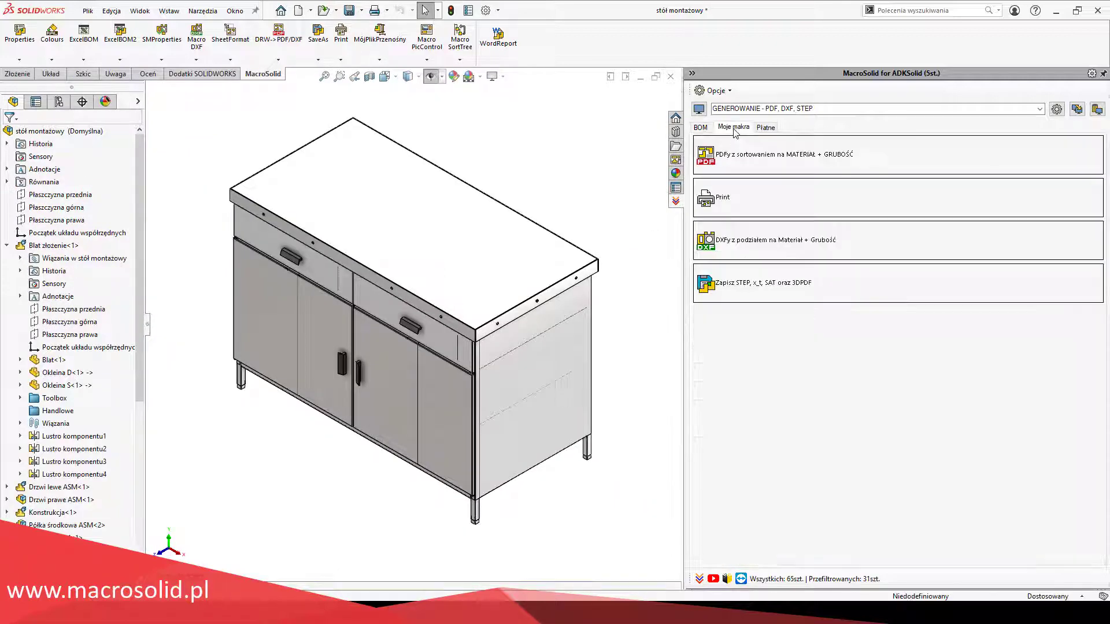
double_click(740, 241)
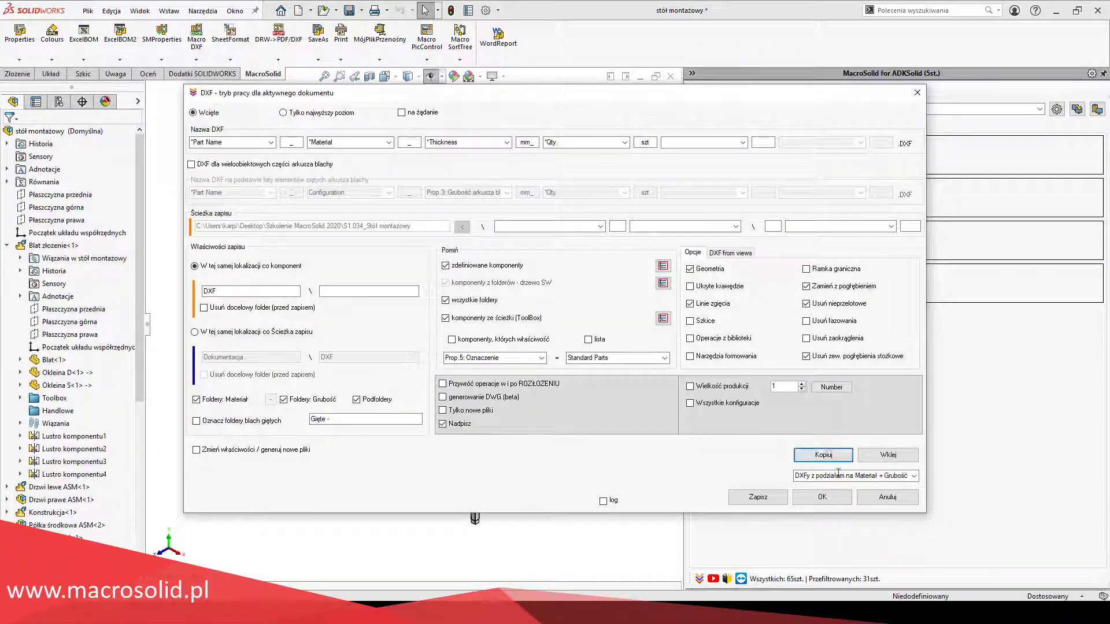
left_click(838, 473)
left_click(852, 514)
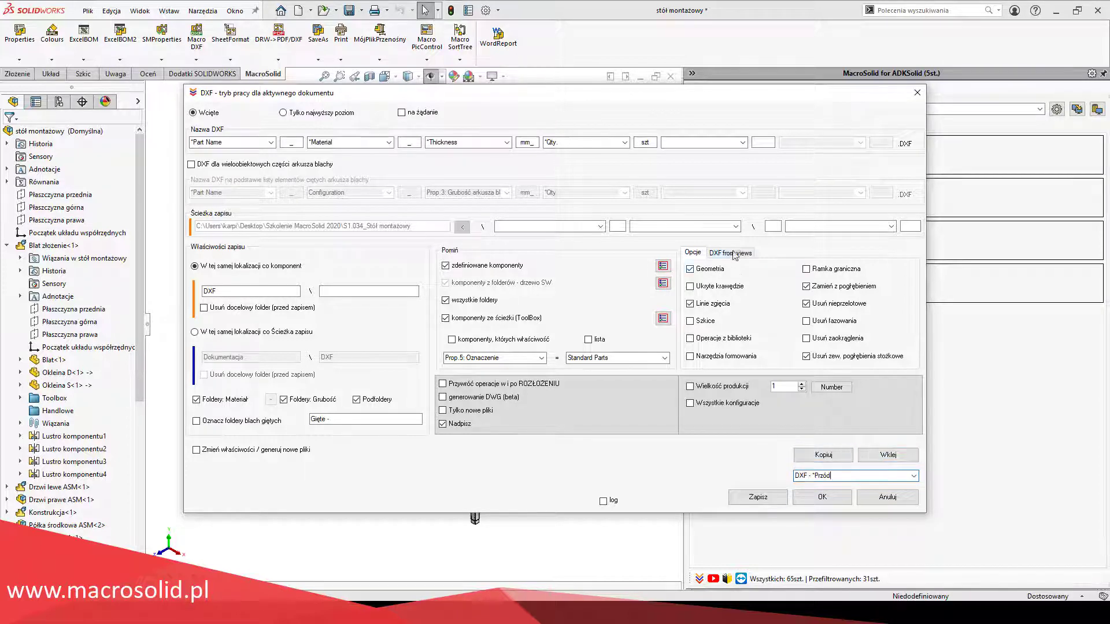
left_click(733, 255)
left_click_drag(754, 308, 711, 311)
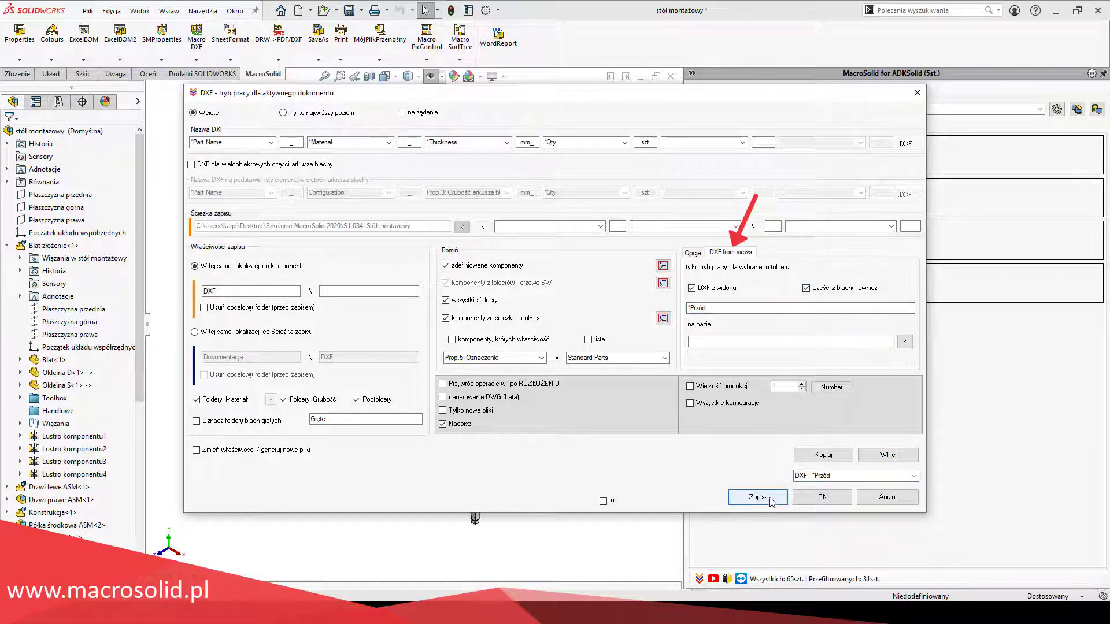
Load the top-view 'DXF - Góra' preset, close the DXF settings, and show the BOM list.
left_click(843, 475)
left_click(850, 521)
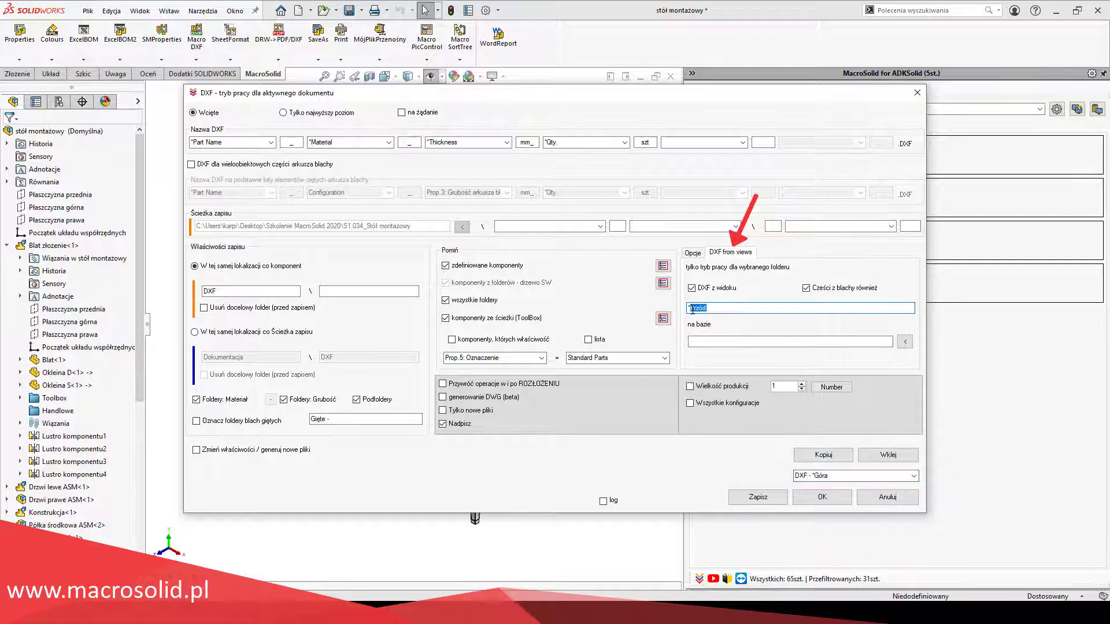
left_click(871, 498)
left_click(702, 126)
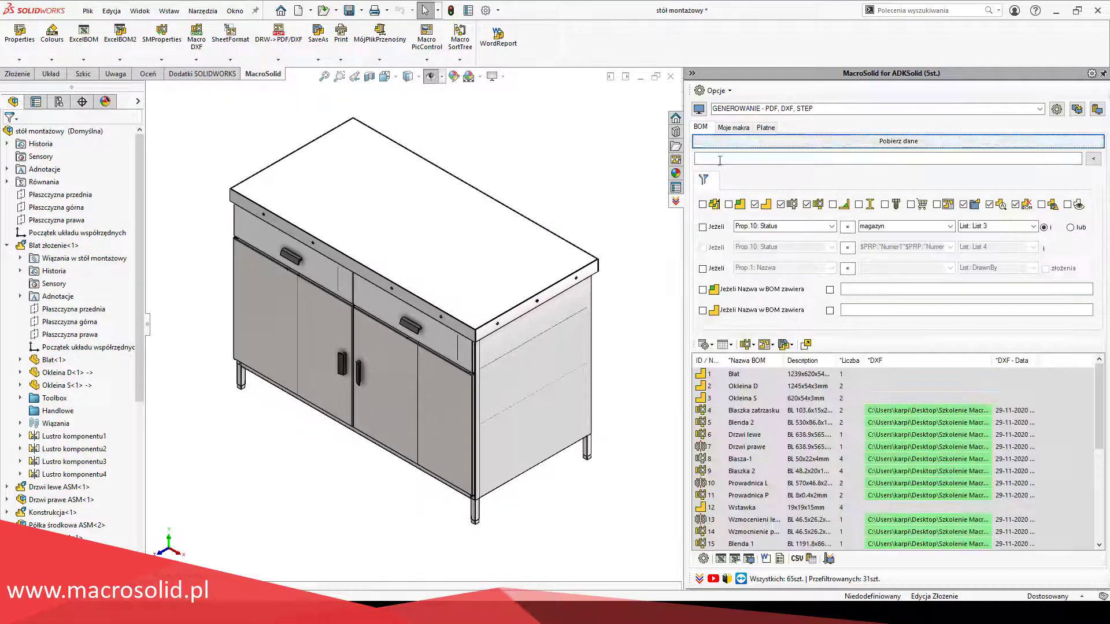
Export a DXF of the Okleina S part, saving the model first.
right_click(732, 401)
mouse_move(764, 532)
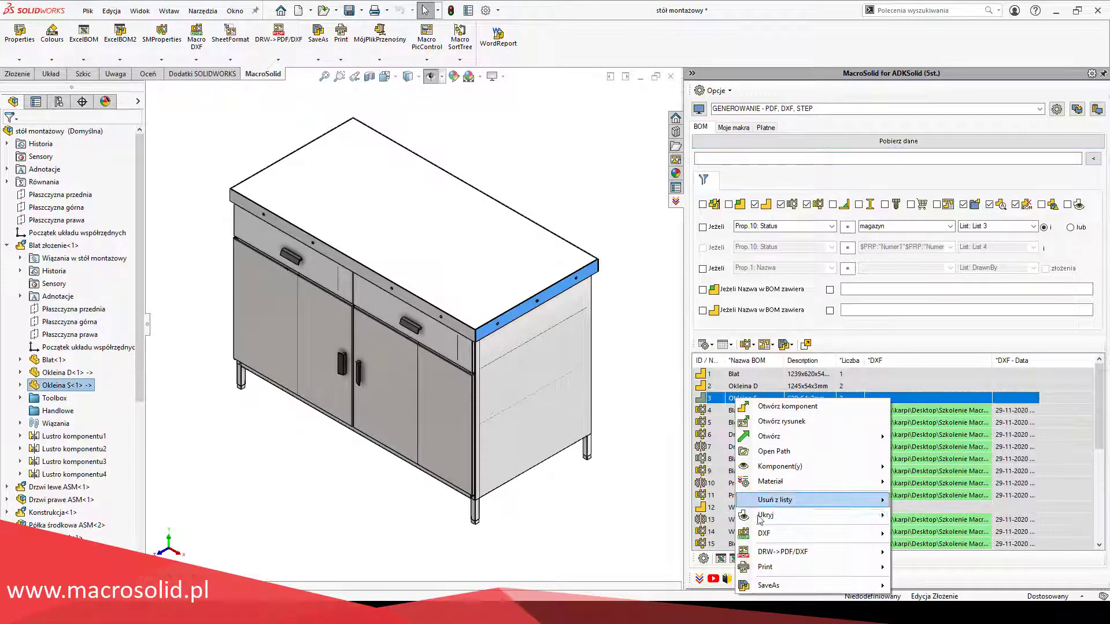
left_click(954, 508)
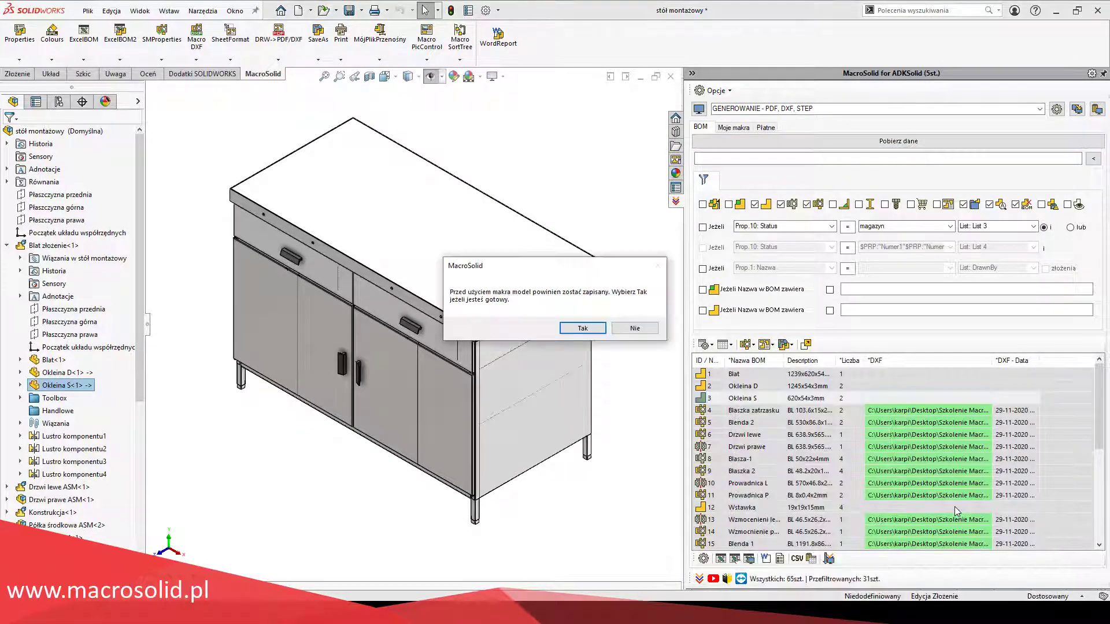
left_click(583, 327)
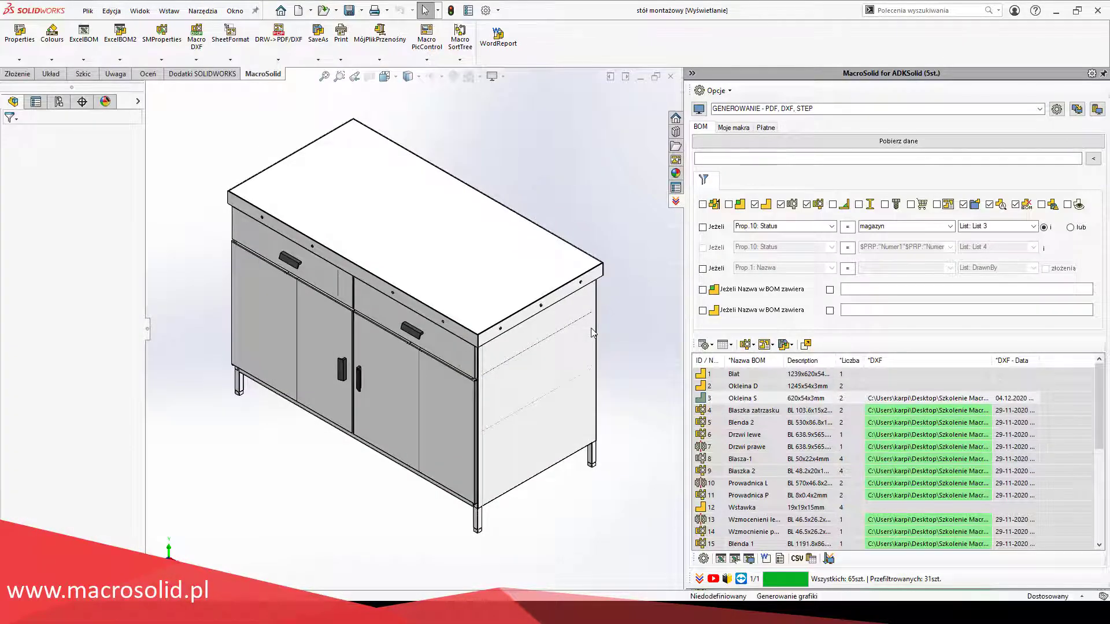
Verify the 4.5 mm hole diameter in the part and its DXF, then open Półka środkowa BAR.
double_click(919, 399)
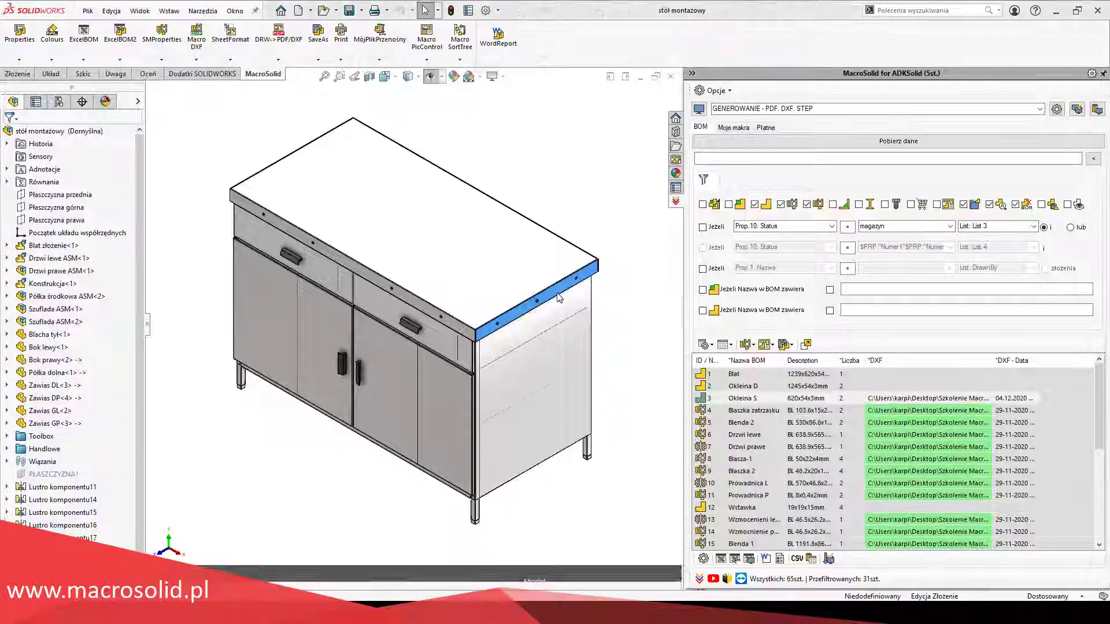
left_click(558, 298)
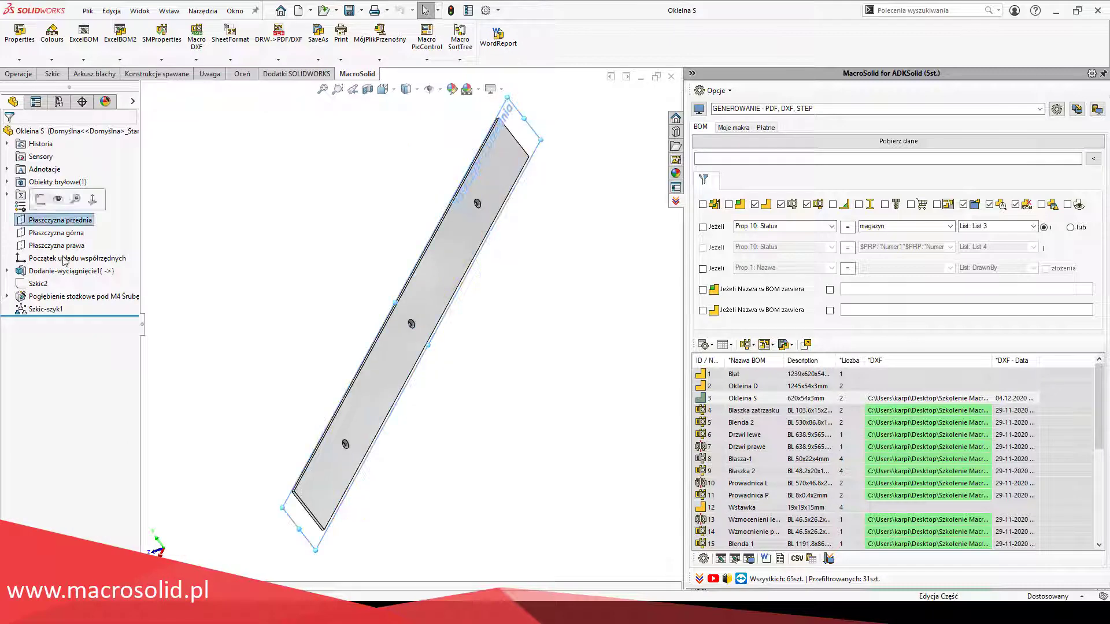
left_click(35, 296)
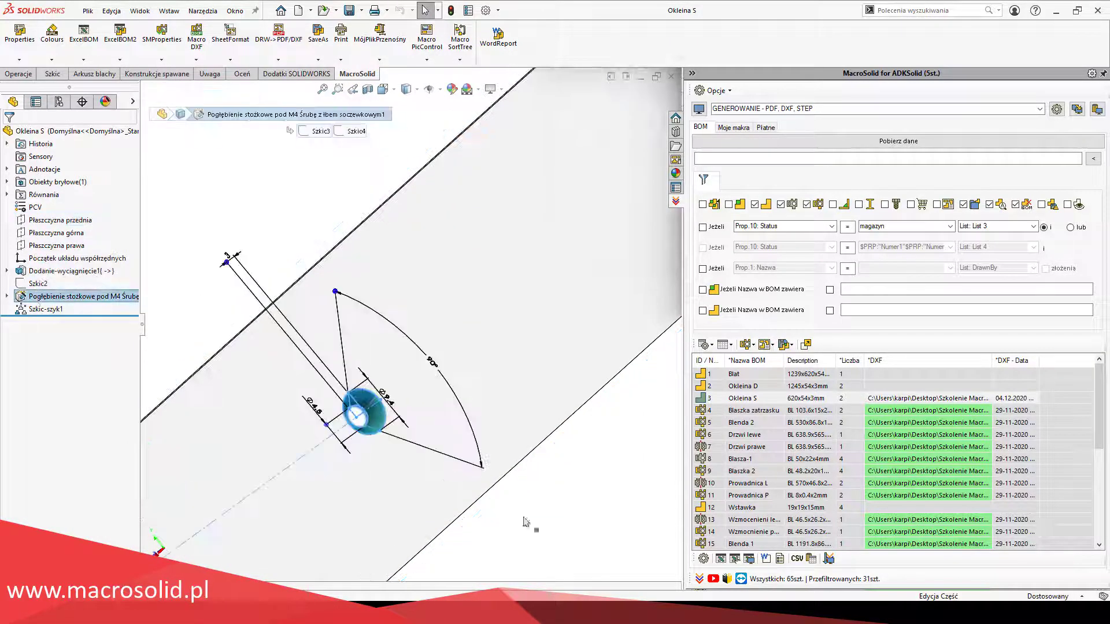
left_click(370, 422)
double_click(899, 403)
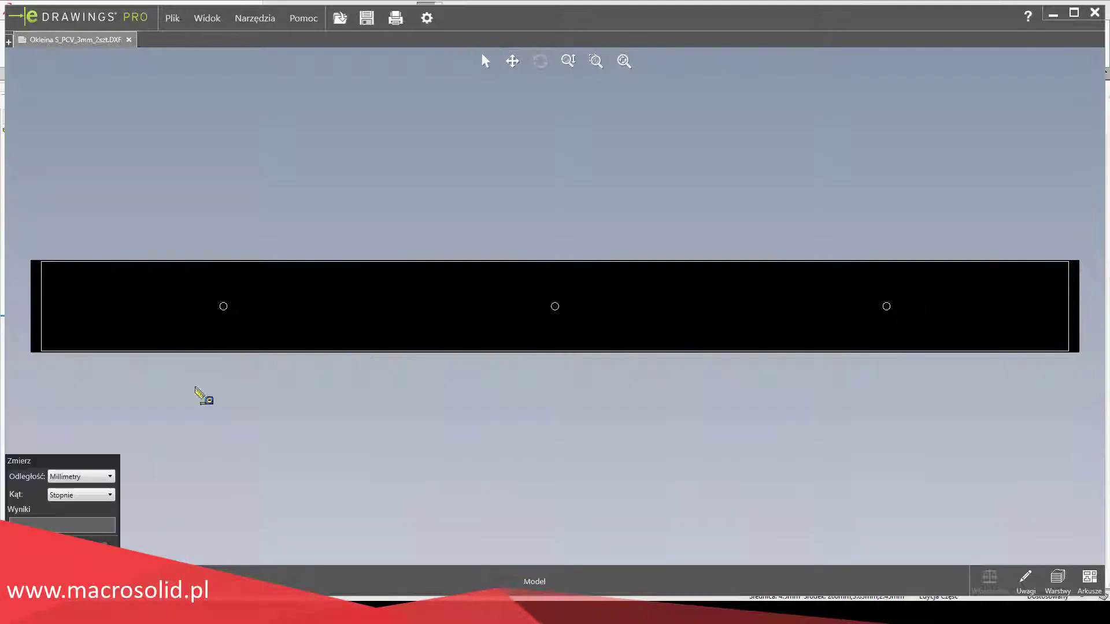
left_click(223, 306)
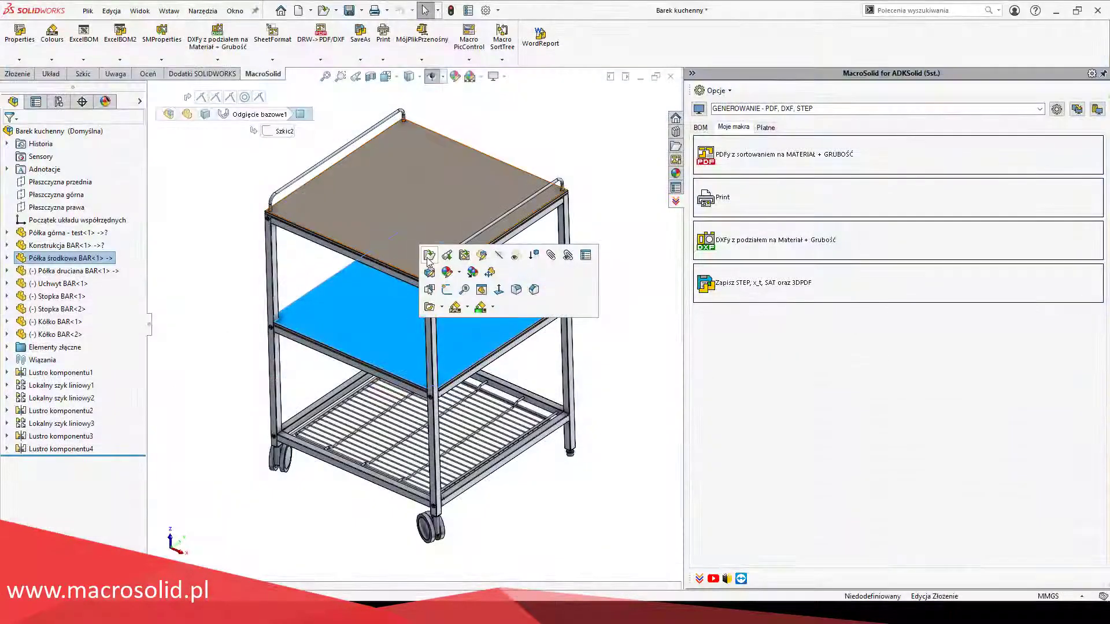
left_click(428, 256)
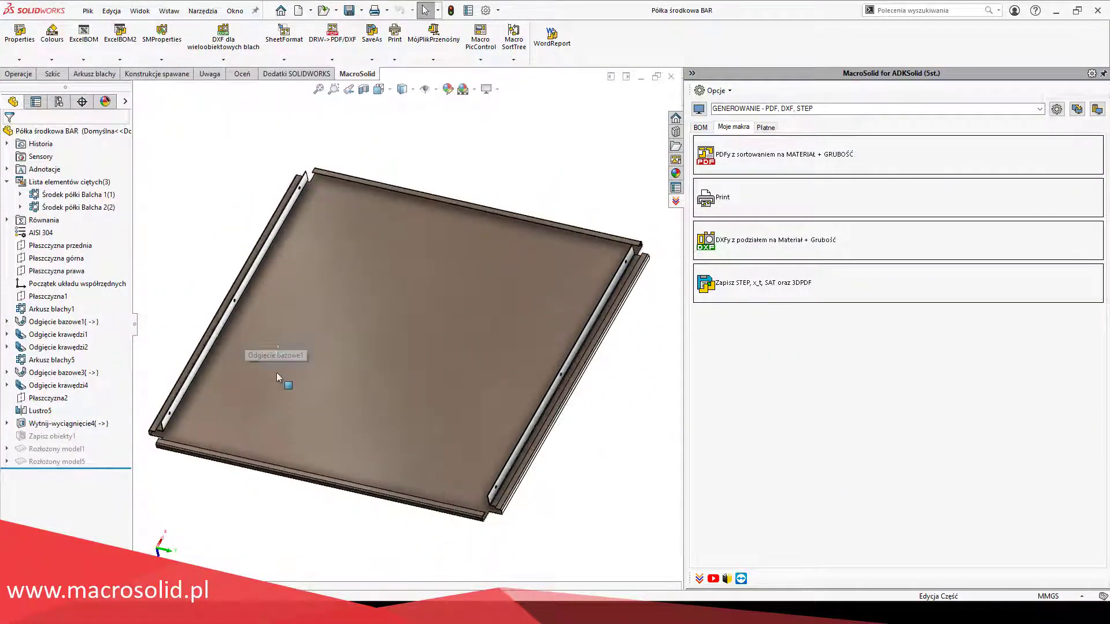
Run the DXF macro on the shelf bodies using the 'DXF dla wieloobiektowych blach' preset.
left_click(75, 195)
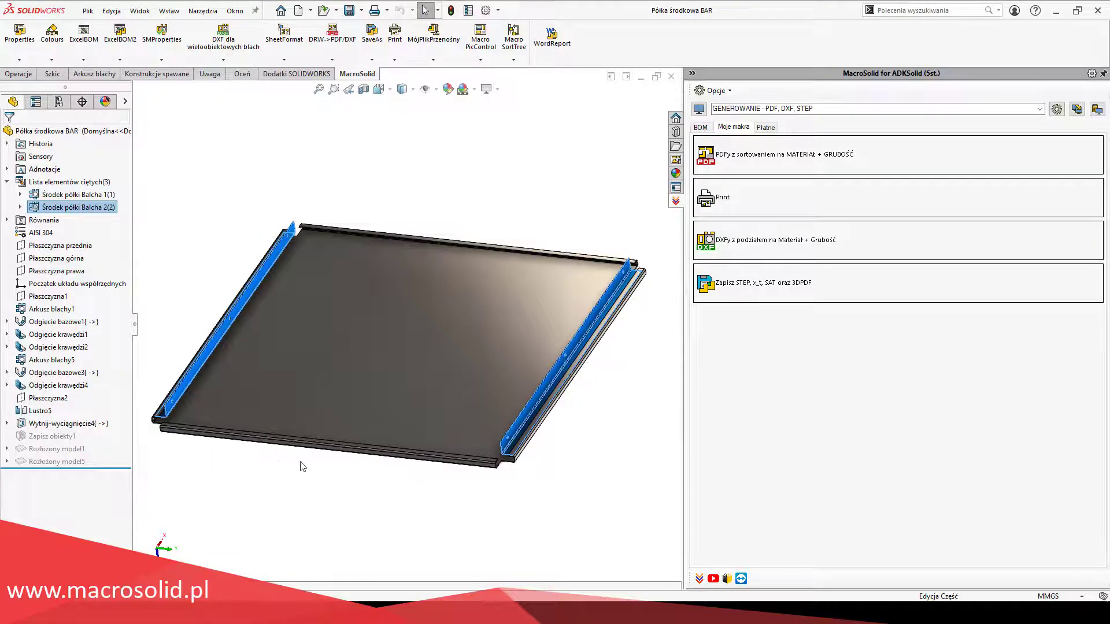
middle_click_drag(303, 466, 376, 340)
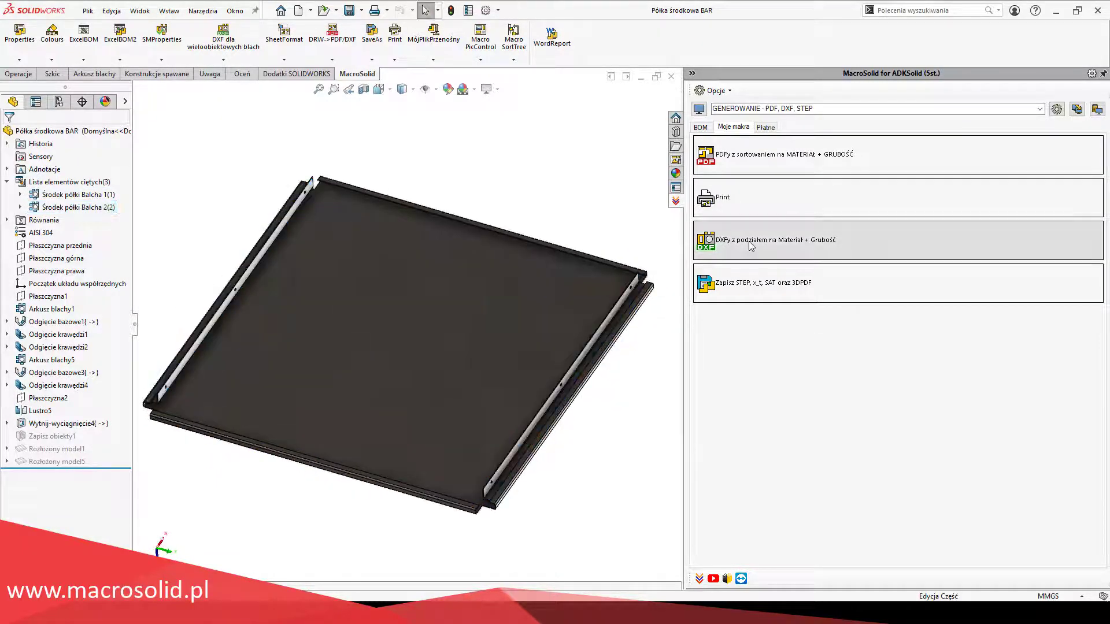
left_click(750, 246)
left_click(595, 352)
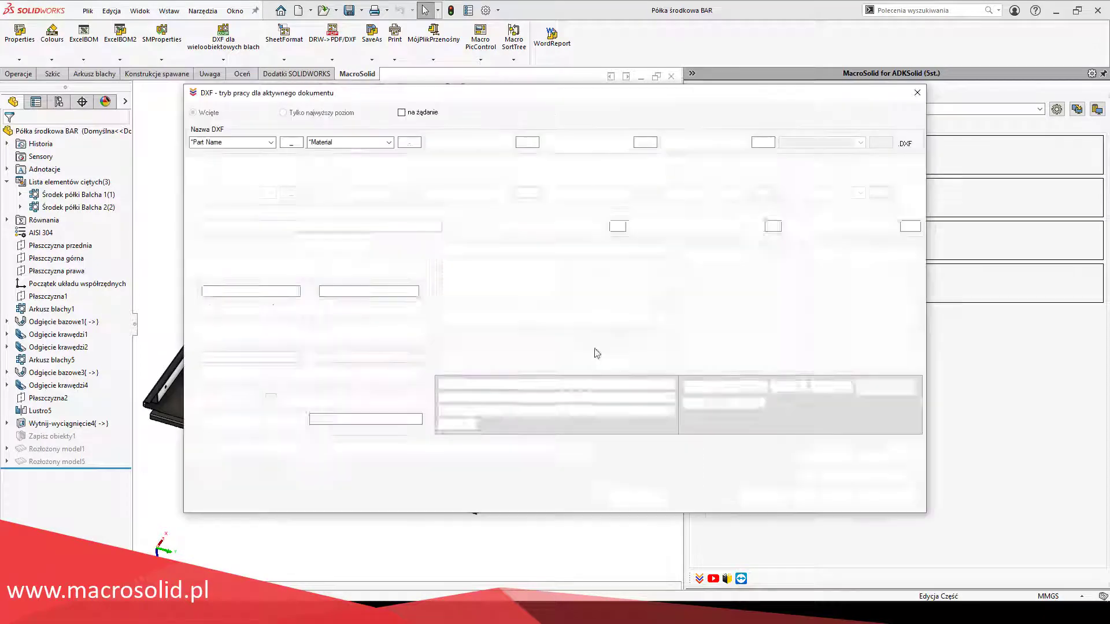
left_click(913, 476)
left_click(850, 514)
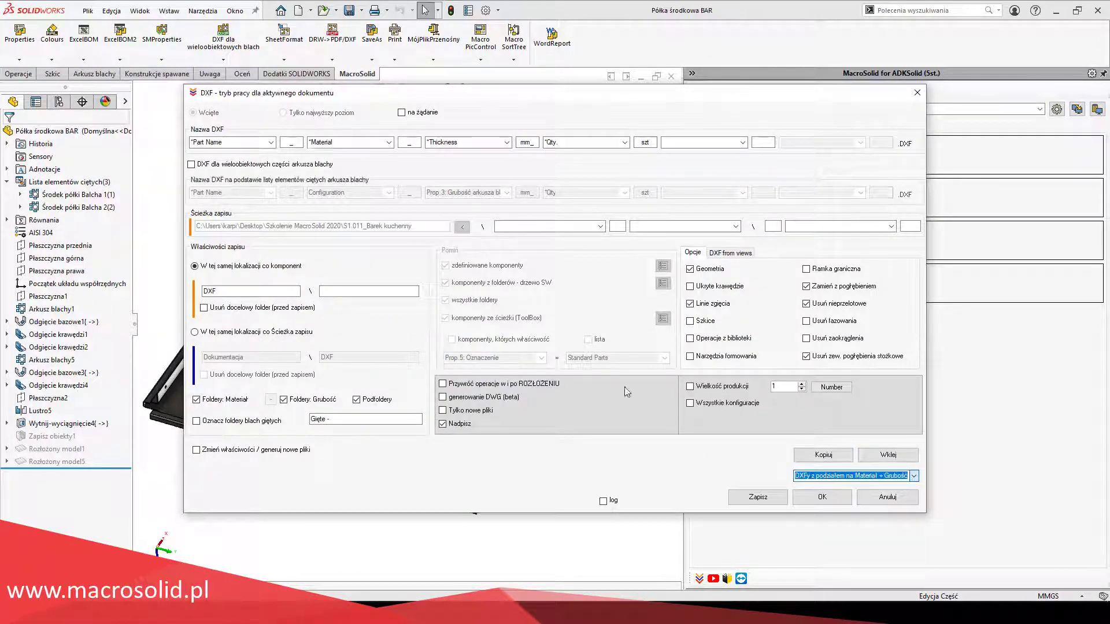
Name the DXFs by thickness, length x width and quantity, then export them.
left_click(388, 192)
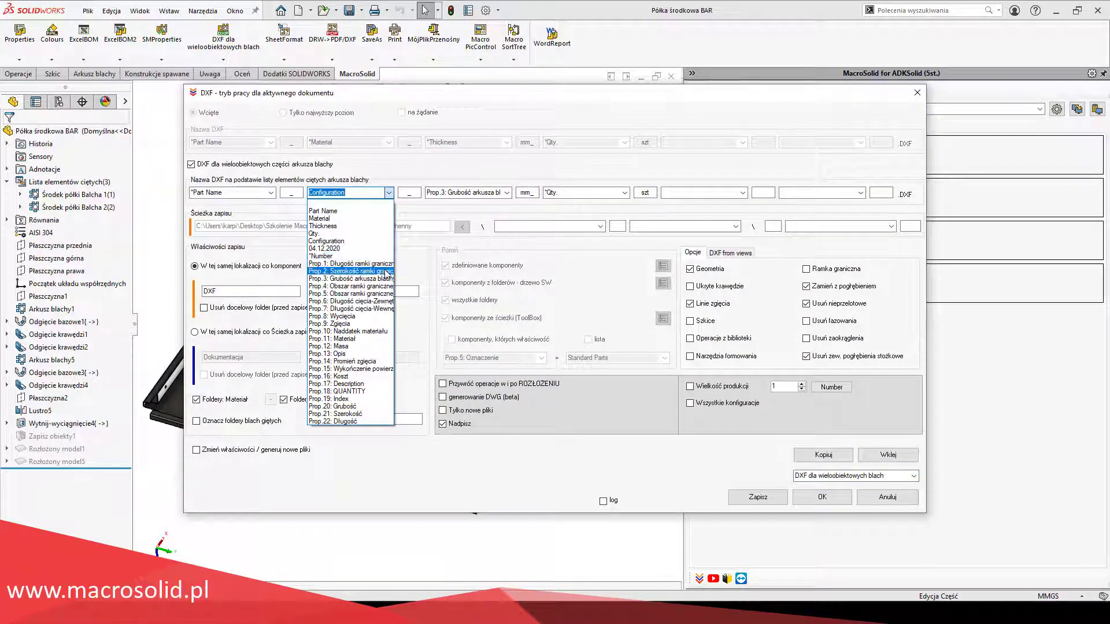
left_click(381, 279)
left_click(473, 193)
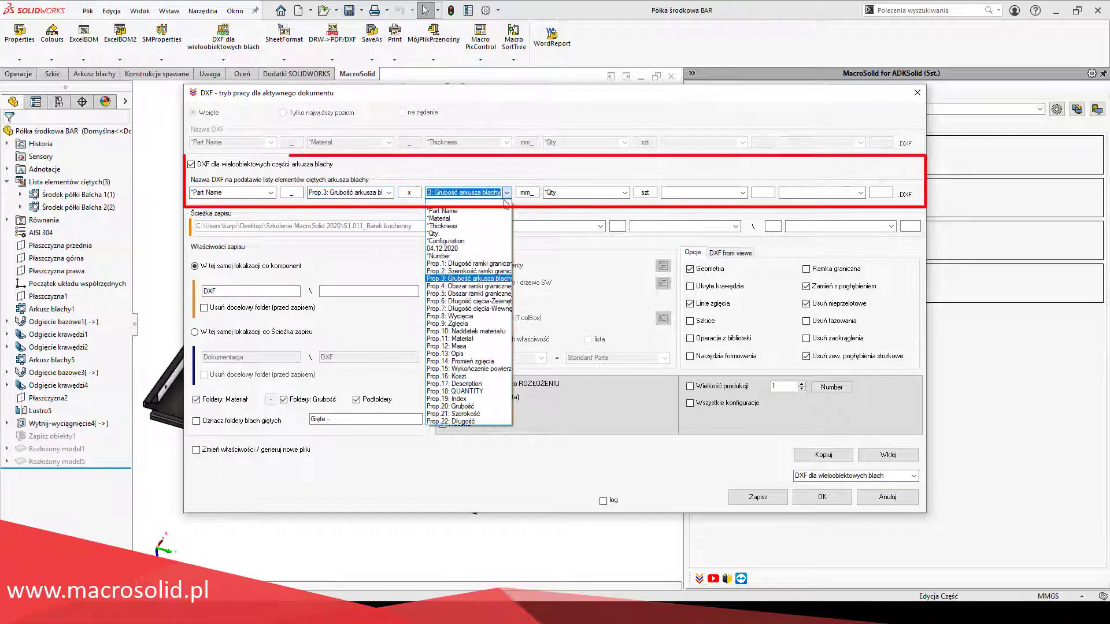
left_click(463, 263)
type("x")
left_click(584, 193)
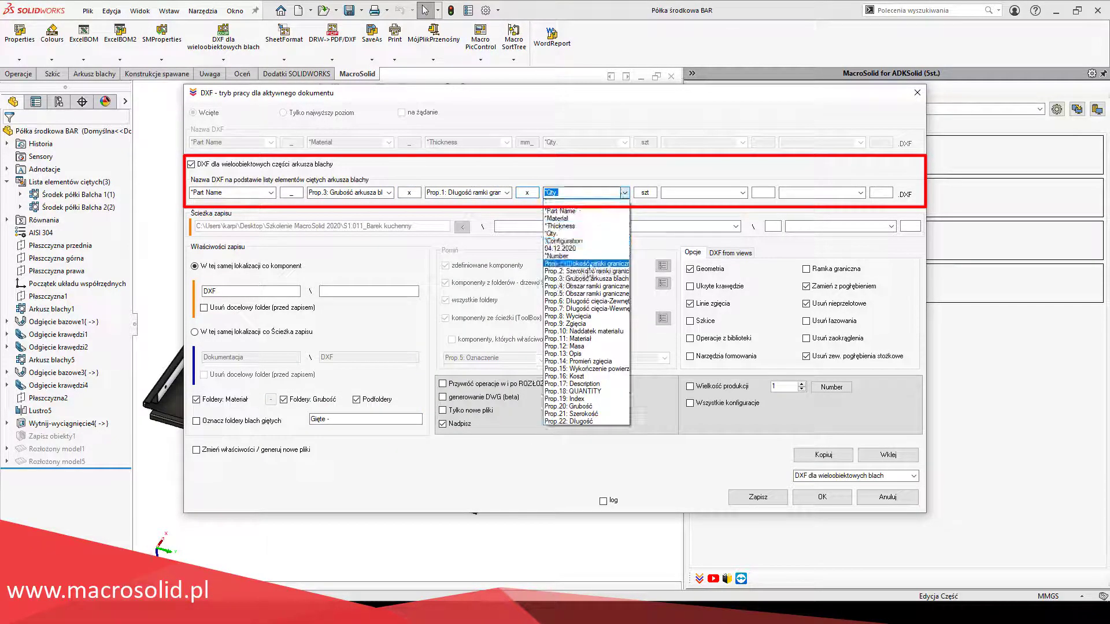
left_click(578, 271)
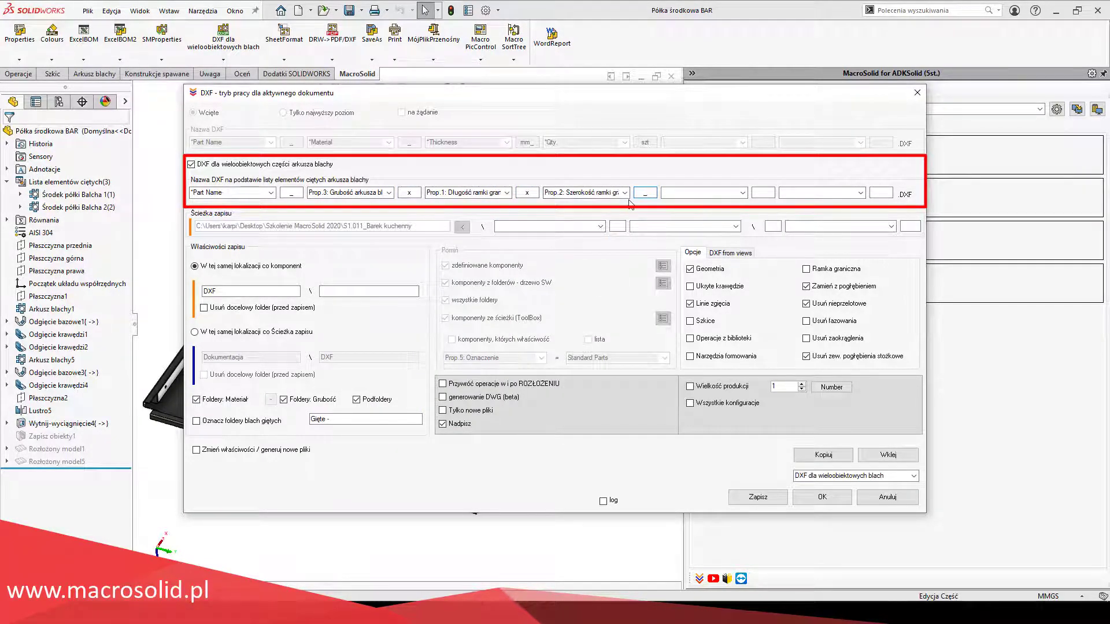
left_click(736, 194)
left_click(733, 233)
left_click(803, 498)
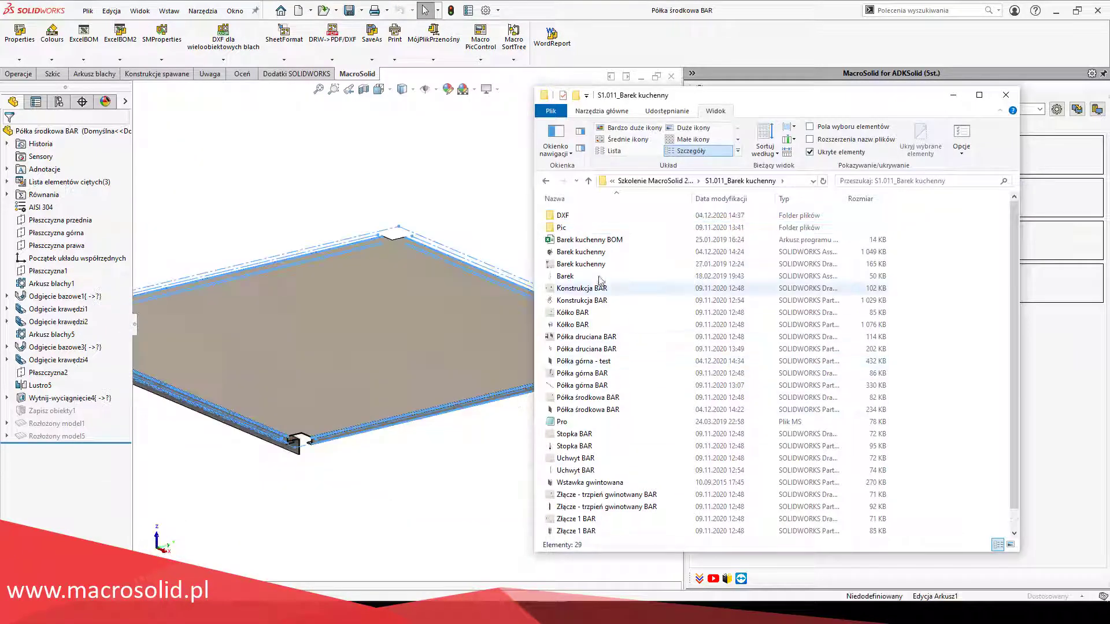
Browse into the DXF\Nierdz folder holding the exported Półka środkowa BAR files.
double_click(551, 216)
double_click(607, 215)
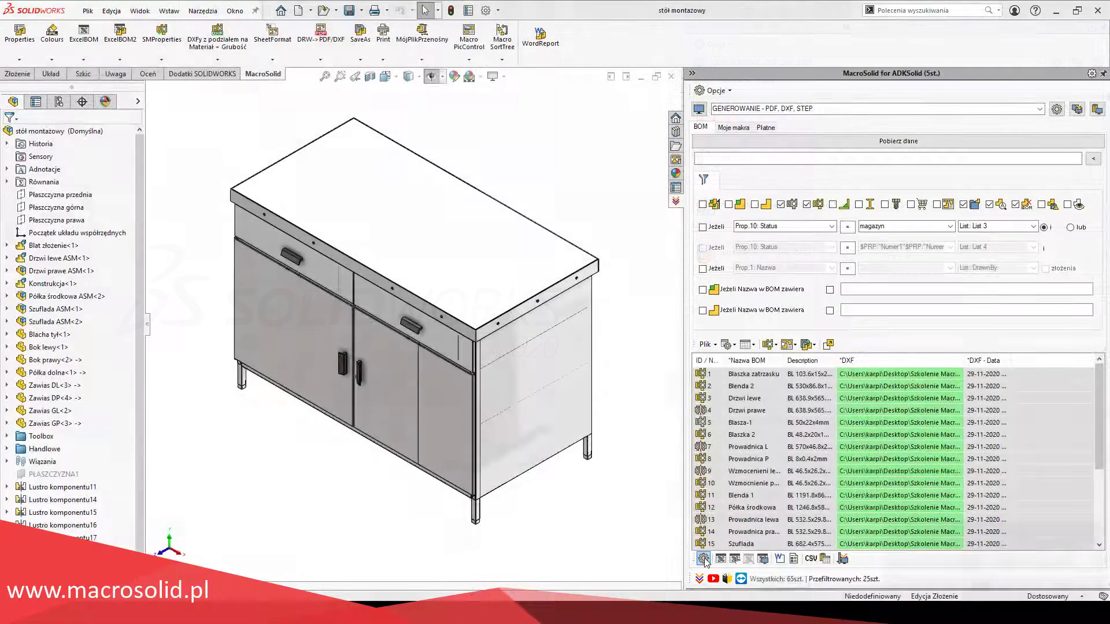
Hide the optional BOM panel elements and review the WordReport layout, keeping Materiał on line two.
right_click(705, 381)
mouse_move(747, 591)
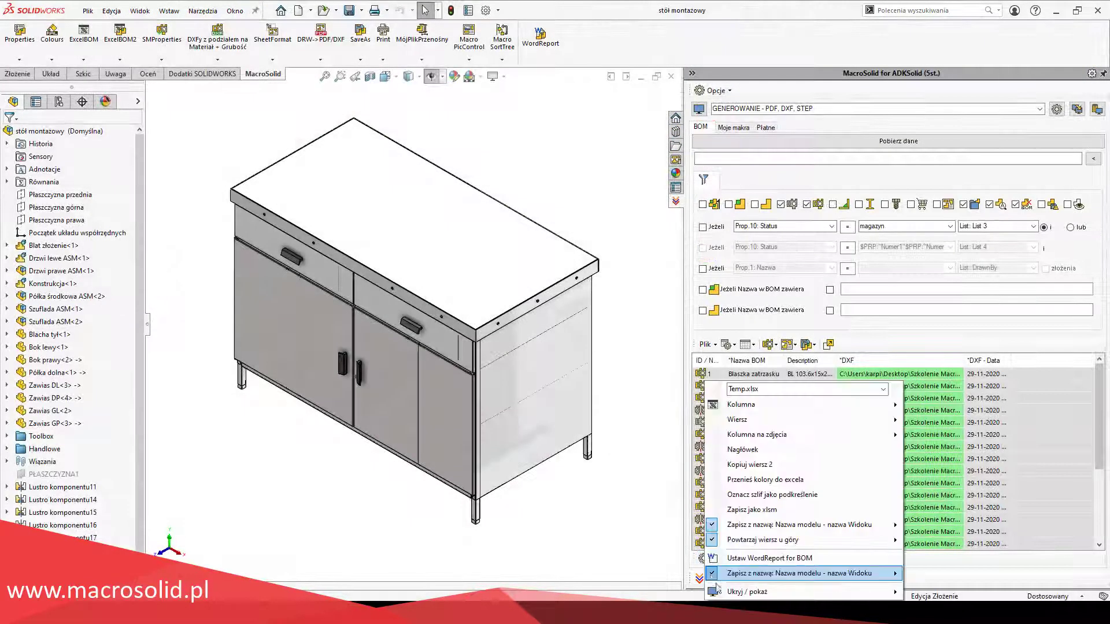
left_click(609, 439)
right_click(706, 381)
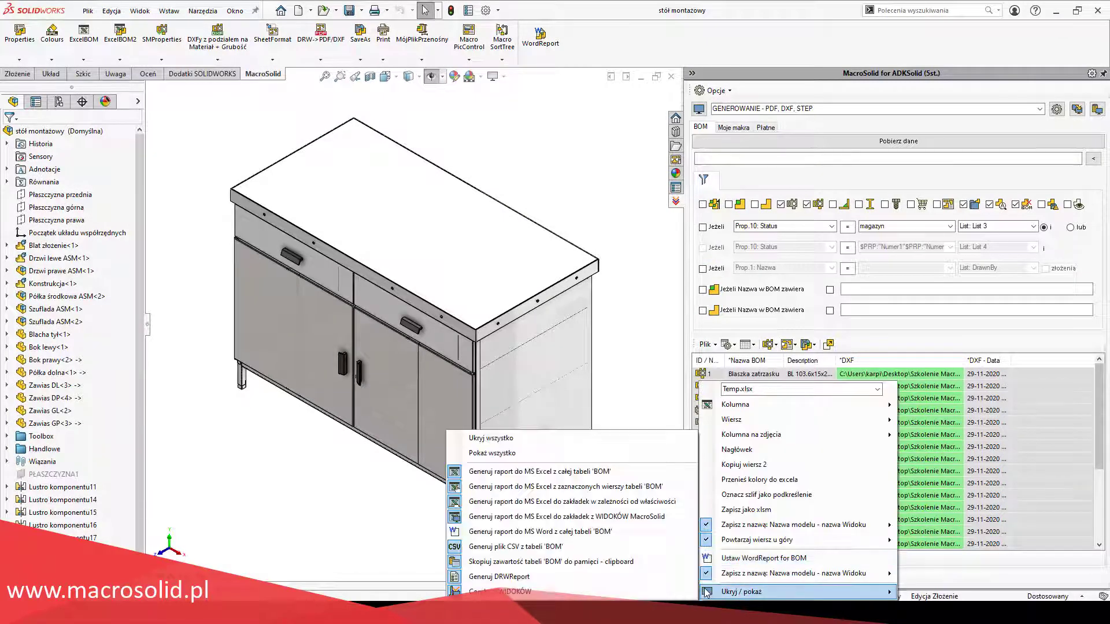
left_click(571, 524)
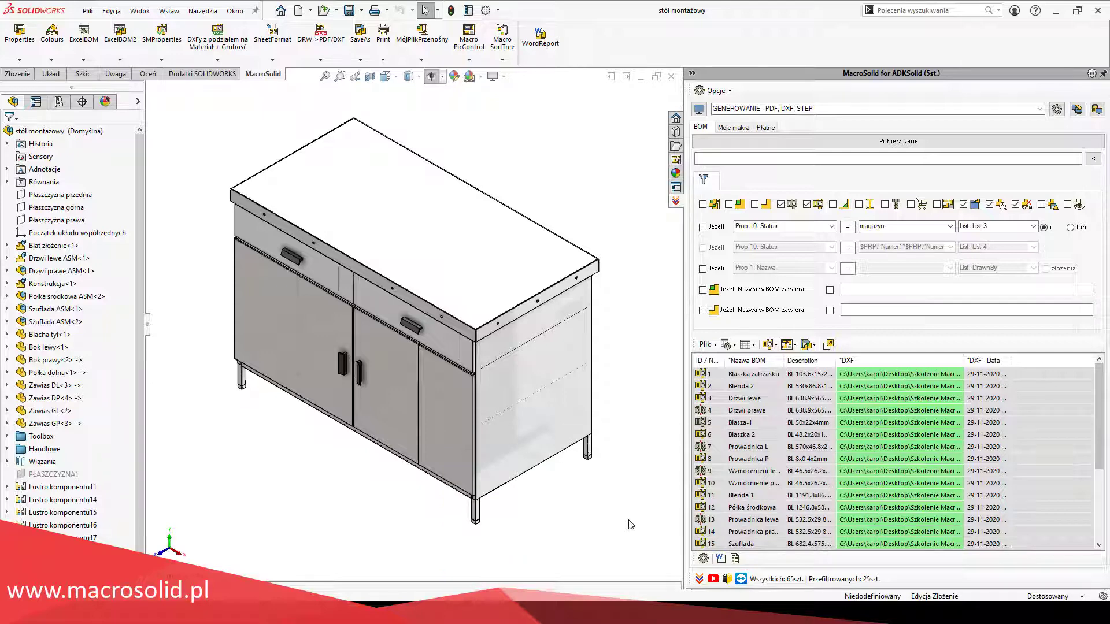
left_click(703, 558)
left_click(668, 504)
left_click(621, 263)
left_click(556, 278)
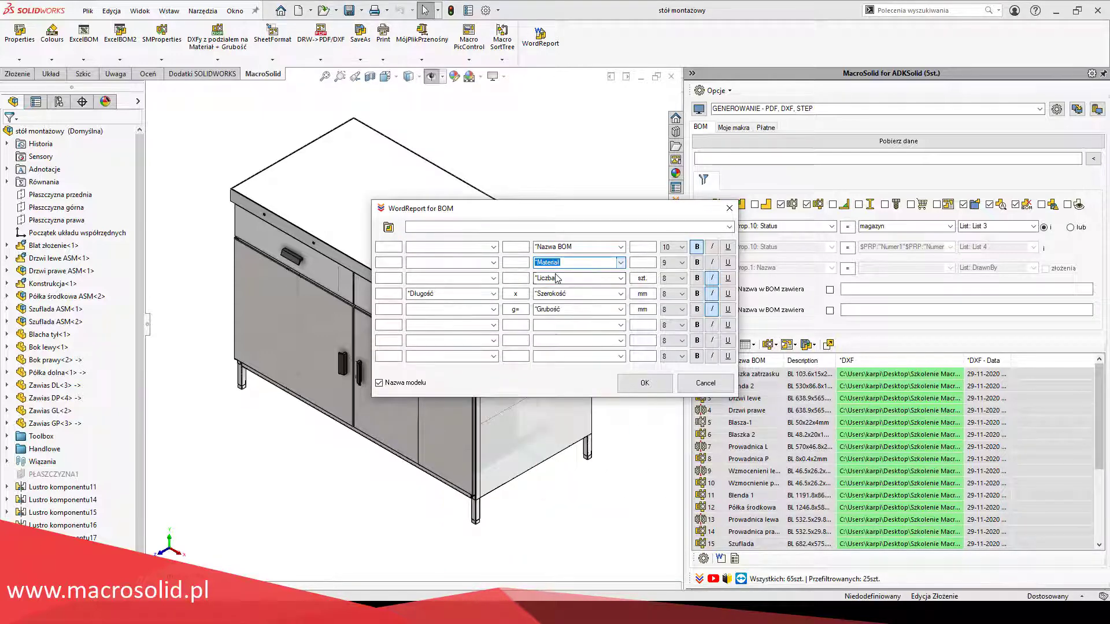
left_click(631, 382)
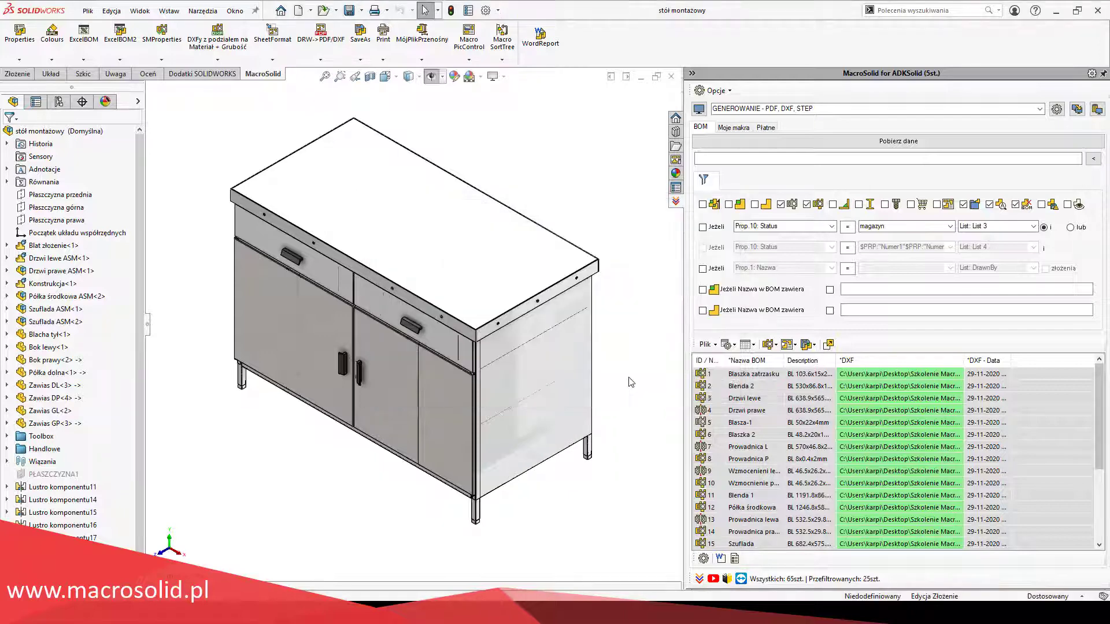
Add the PIC picture macro to Moje makra and generate the Word parts report with pictures.
left_click(733, 127)
right_click(716, 317)
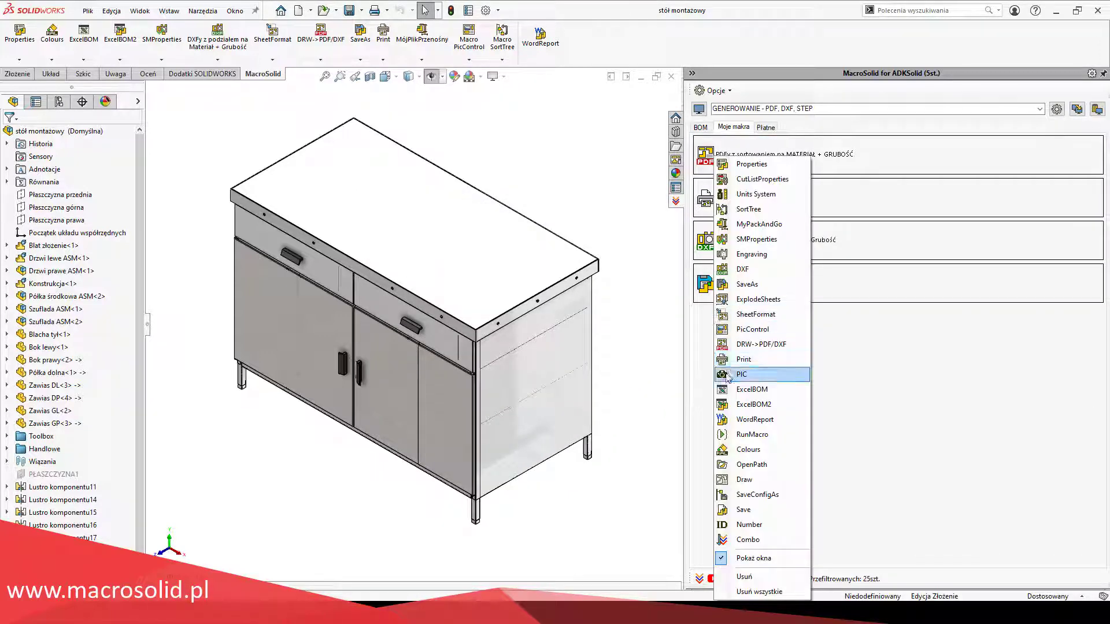
left_click(729, 374)
left_click(729, 337)
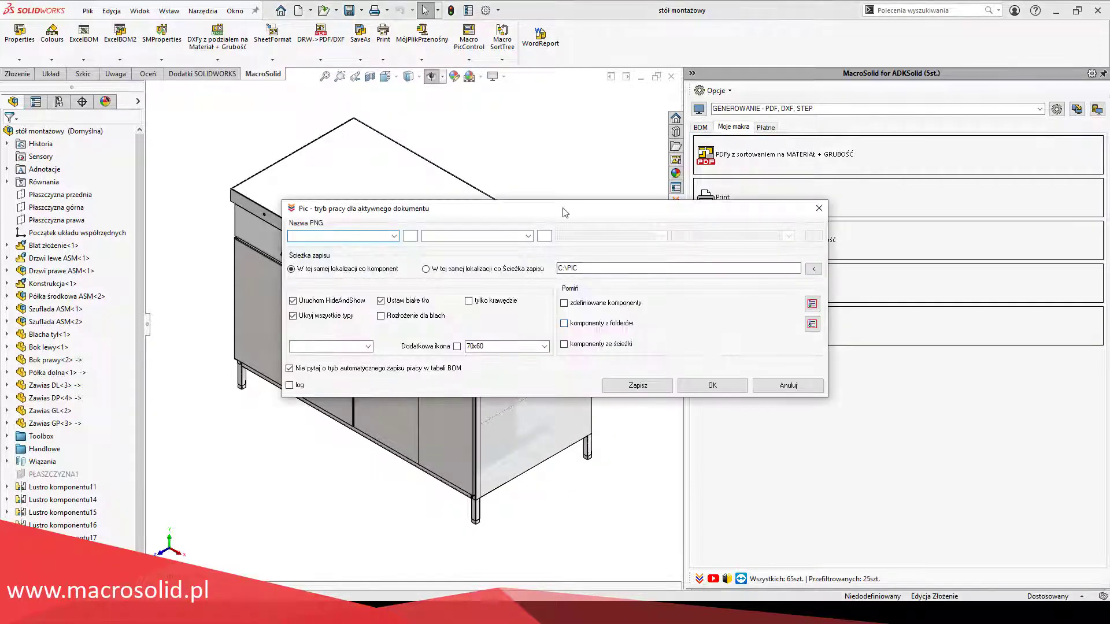
left_click_drag(565, 213, 564, 204)
left_click(780, 378)
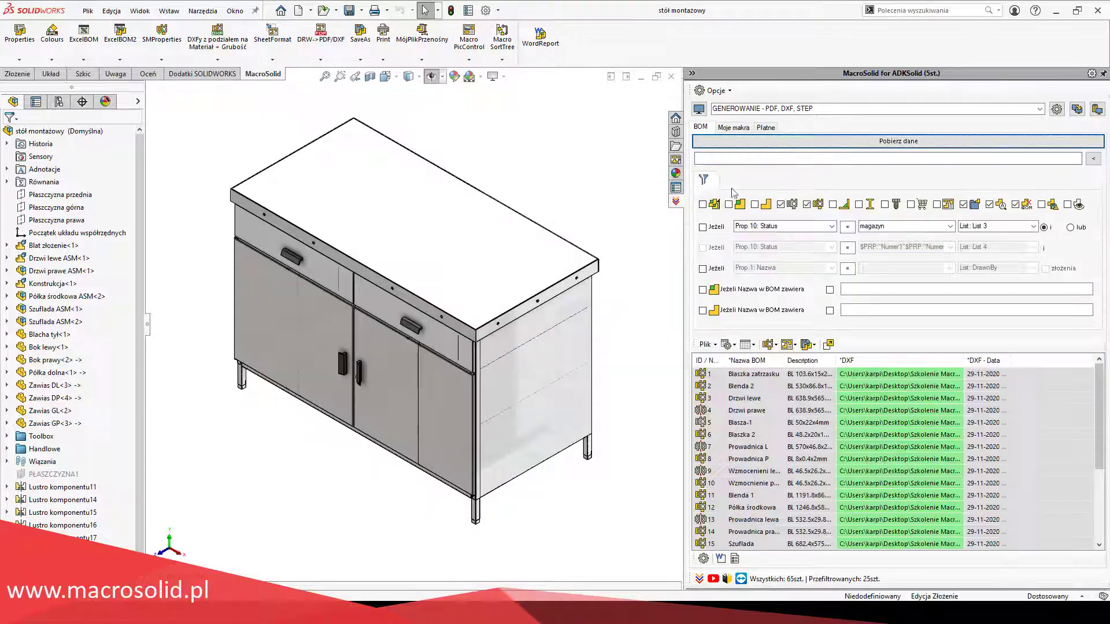
left_click(720, 558)
left_click(497, 334)
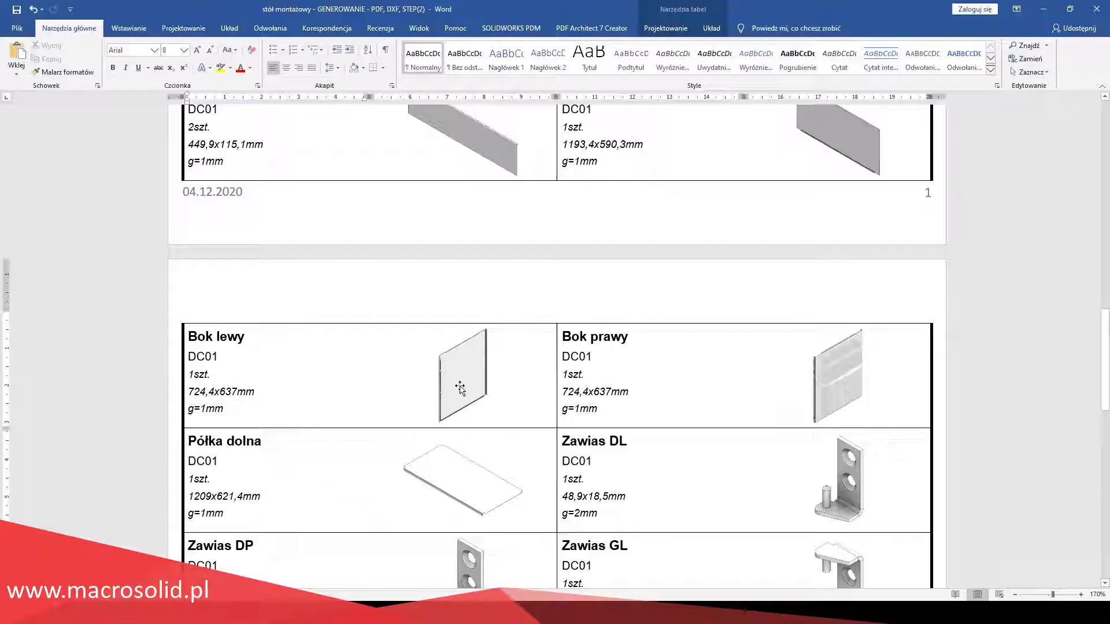
Scroll through the Word report's parts table of materials, quantities, sizes and pictures.
scroll(462, 392, "up", 5)
scroll(463, 391, "up", 4)
scroll(458, 389, "up", 4)
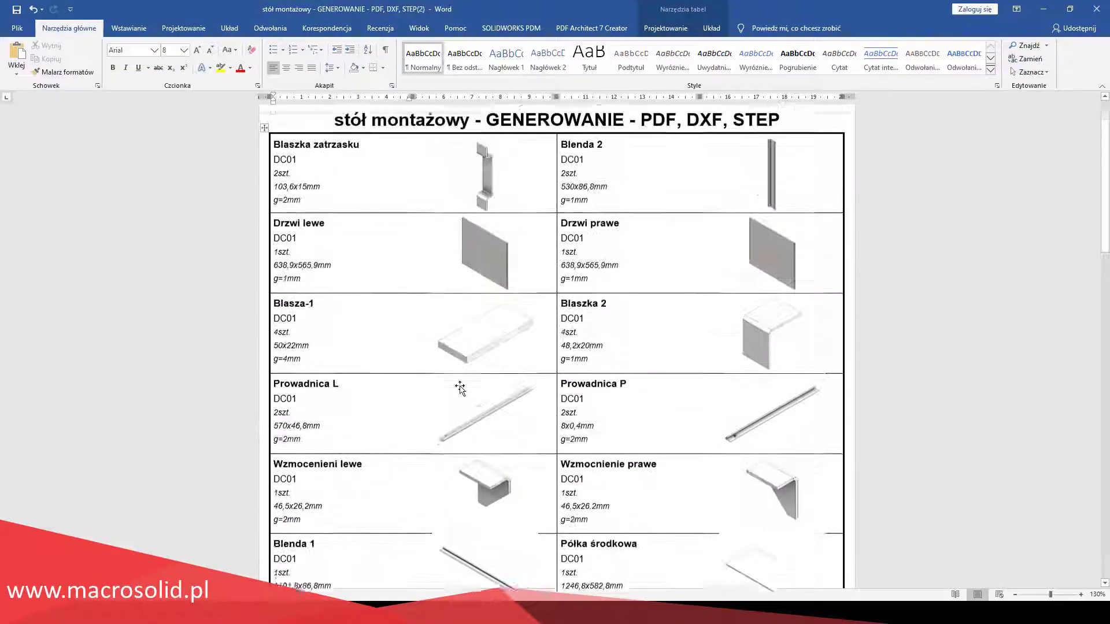
scroll(458, 389, "up", 1)
scroll(496, 389, "down", 1)
scroll(501, 393, "down", 2)
scroll(506, 387, "down", 4)
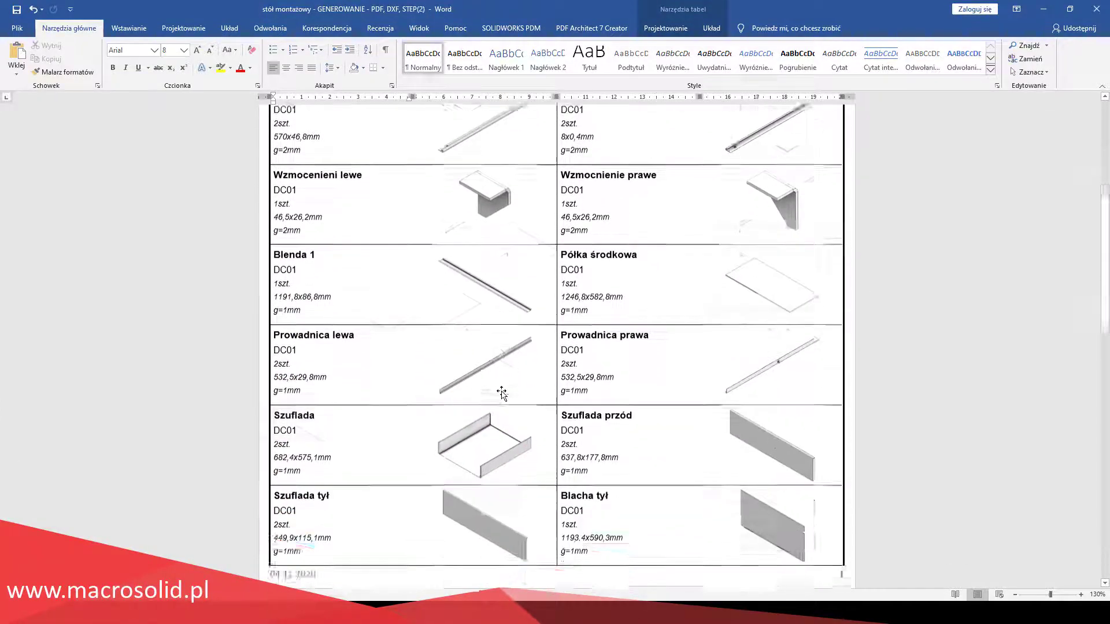
scroll(503, 389, "down", 5)
Save PIC settings with 'tylko krawędzie' and 'Rozłożenie dla blach' for edge-only flat-pattern images.
left_click(733, 128)
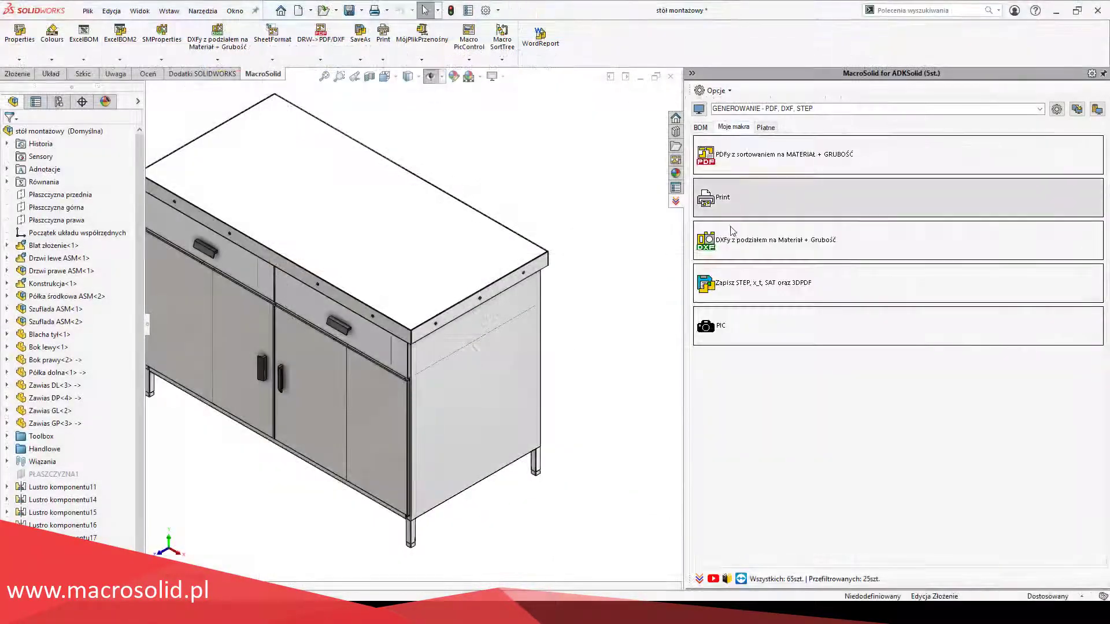
left_click(731, 325)
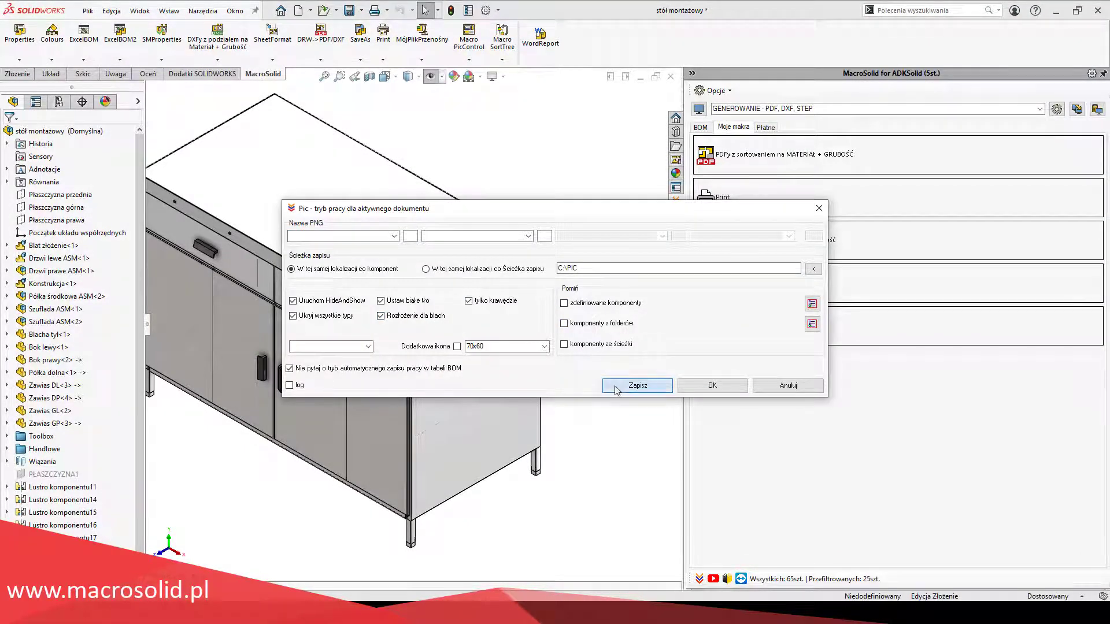
left_click(783, 386)
left_click(701, 127)
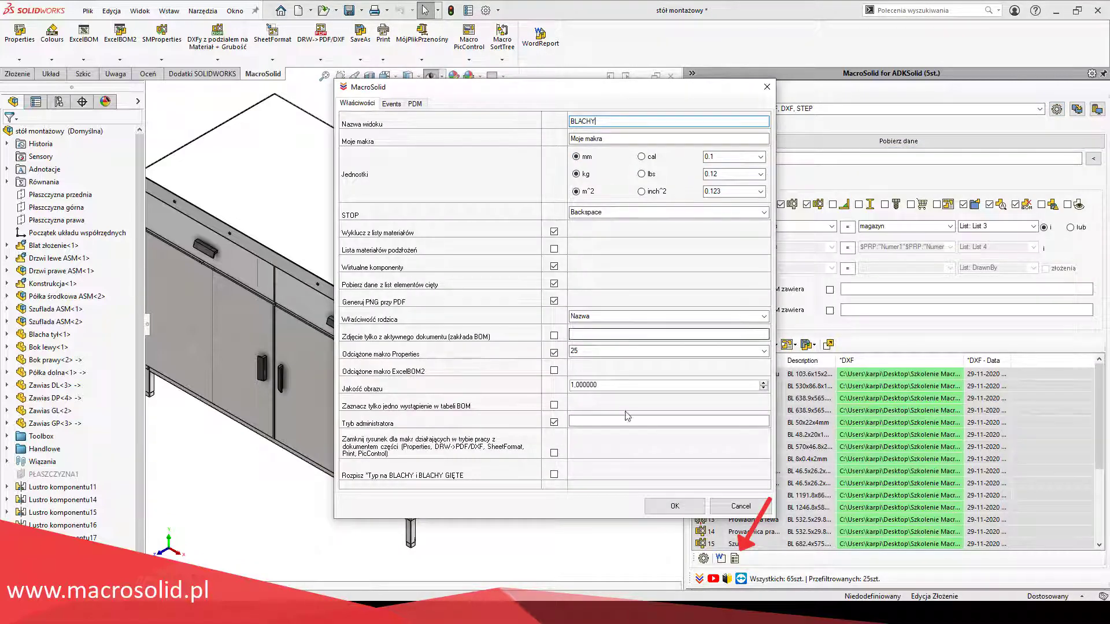
Apply BLACHY as the MacroSolid view name.
left_click(674, 506)
left_click(703, 558)
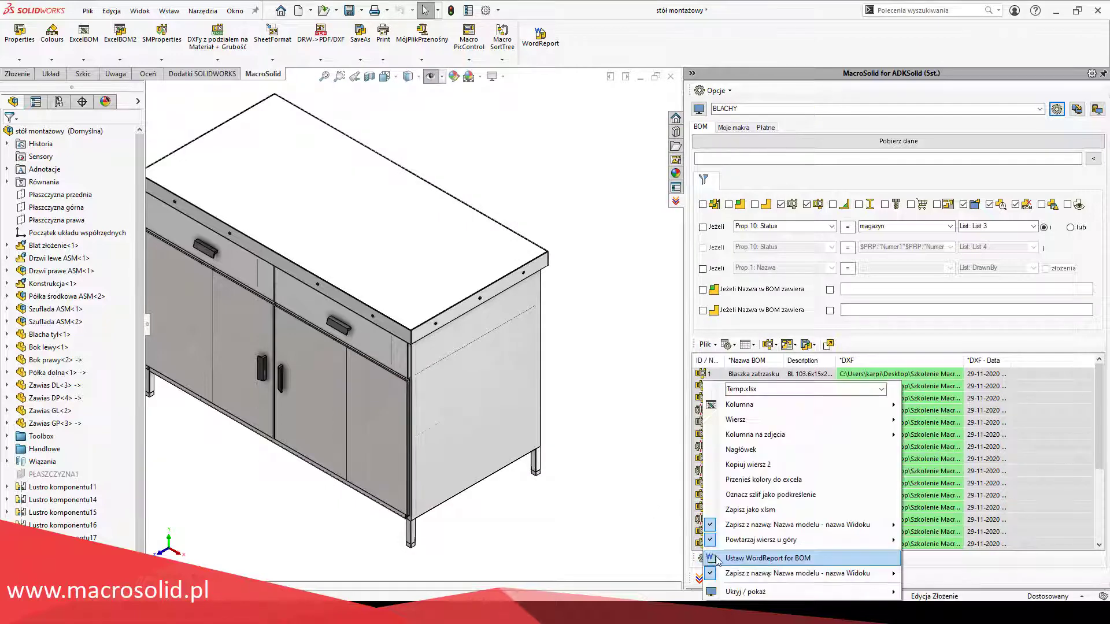
left_click(656, 499)
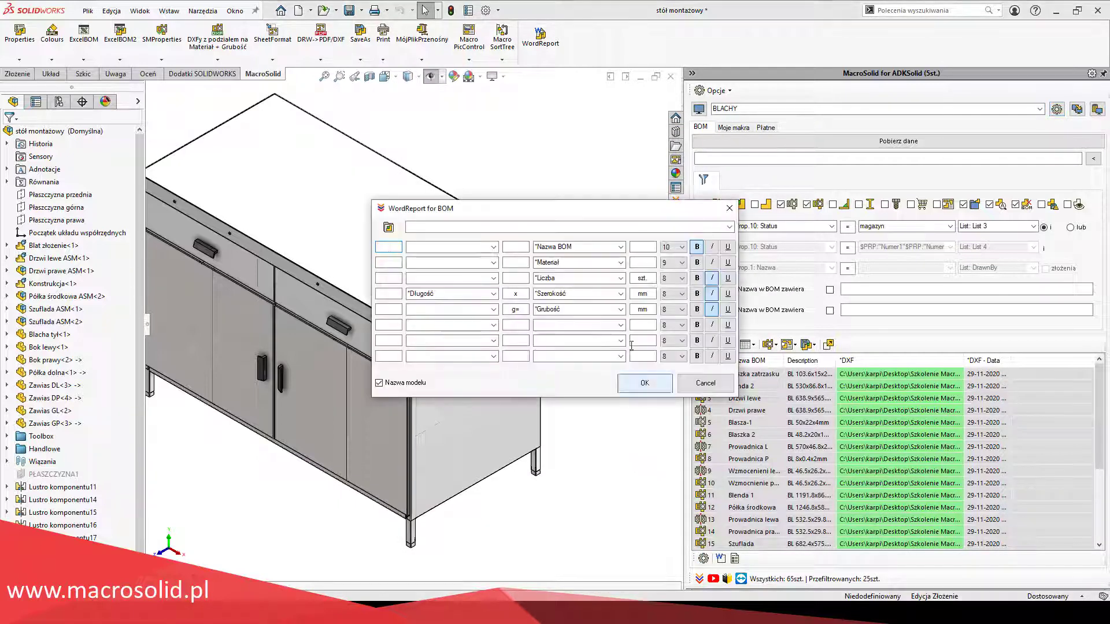
Shift size and thickness lines down and put quantity with 'szt.' on line four.
left_click(620, 309)
scroll(578, 433, "down", 2)
left_click(621, 310)
key("Escape")
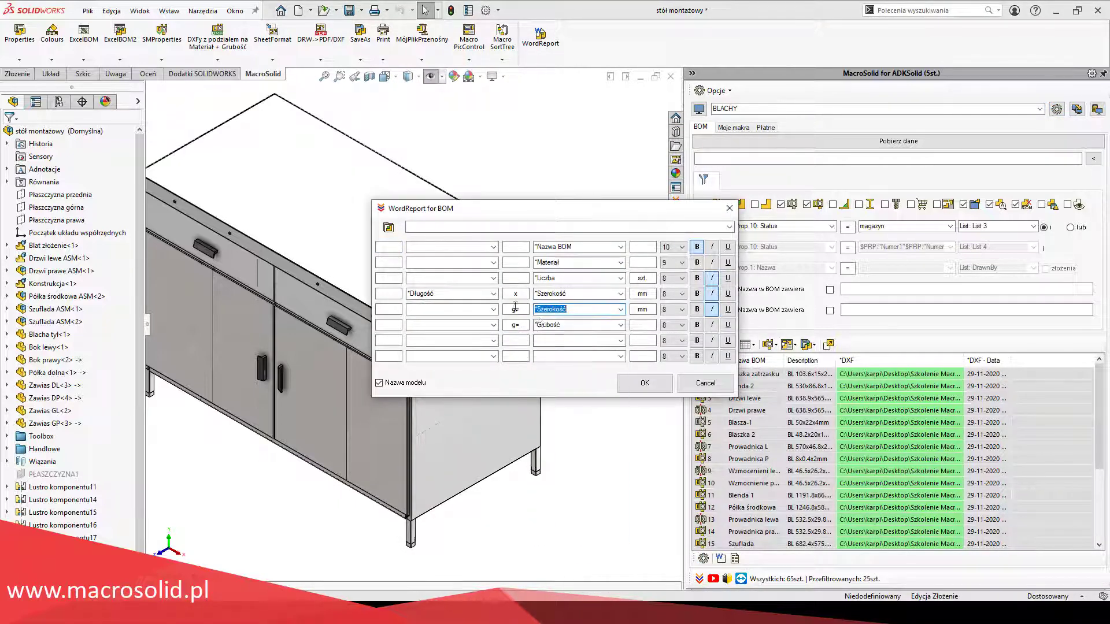
left_click(493, 310)
left_click(515, 294)
left_click(620, 294)
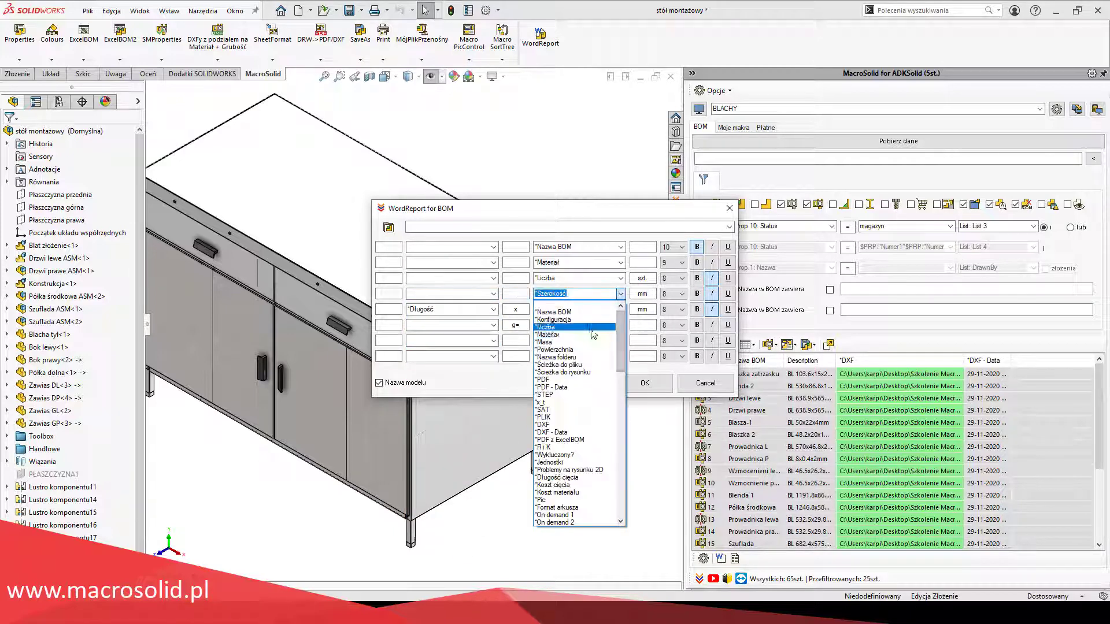
left_click(578, 312)
Move Materiał to line three, set line two to Numer, and confirm the layout.
left_click(620, 278)
left_click(578, 294)
left_click(620, 262)
left_click(573, 270)
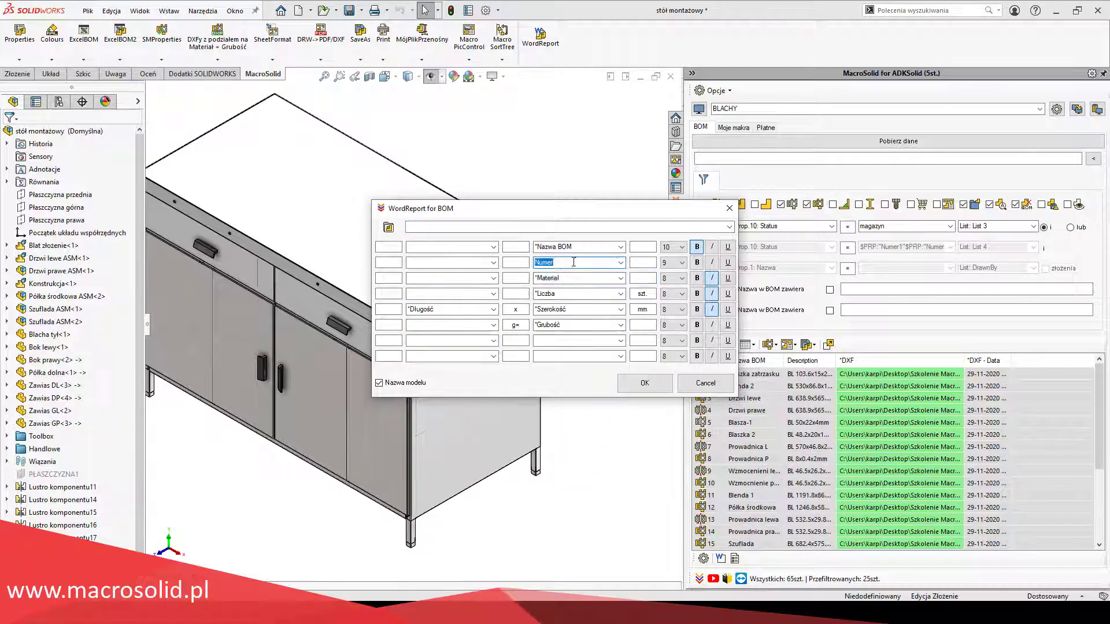
left_click(643, 384)
Preview the parts' Numer column, hide it again, and generate the BLACHY PDF report.
left_click(749, 349)
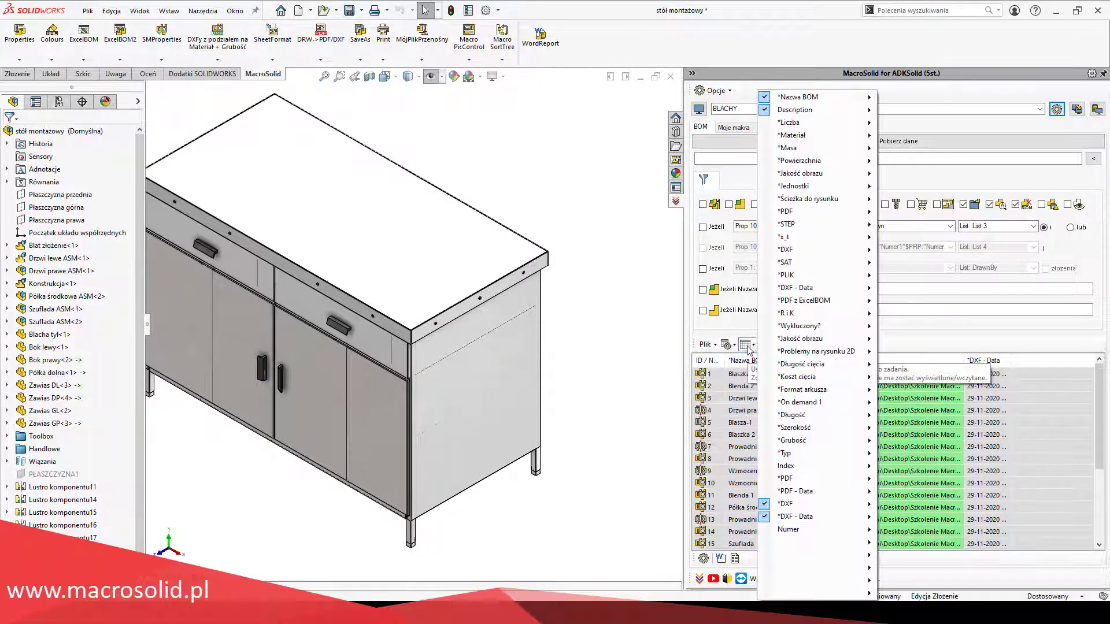
left_click(768, 529)
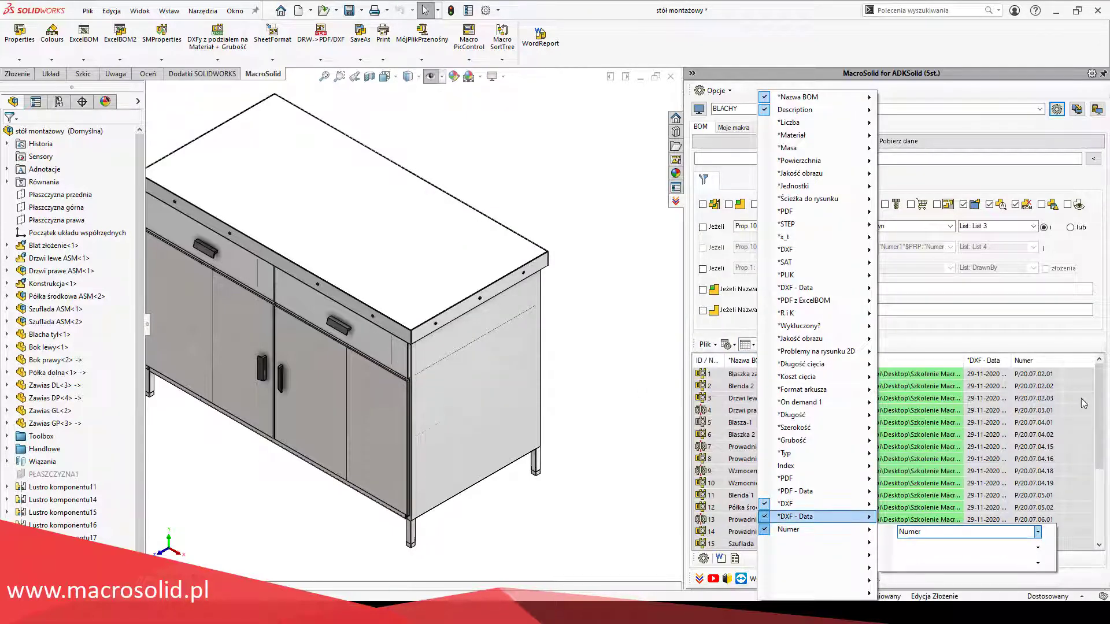
left_click(1103, 487)
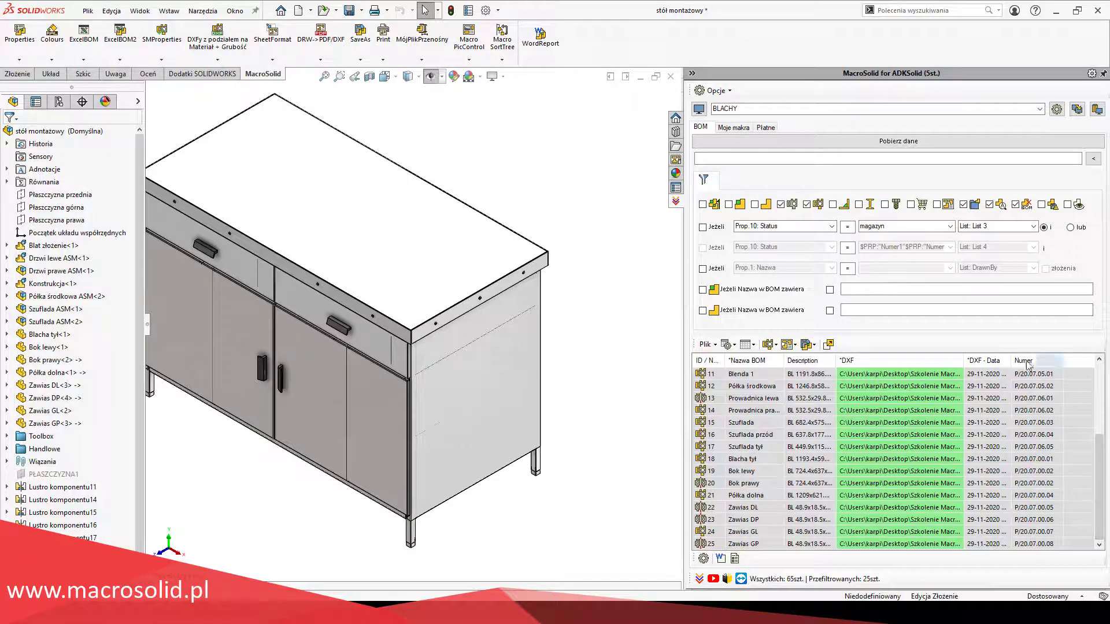
left_click(748, 345)
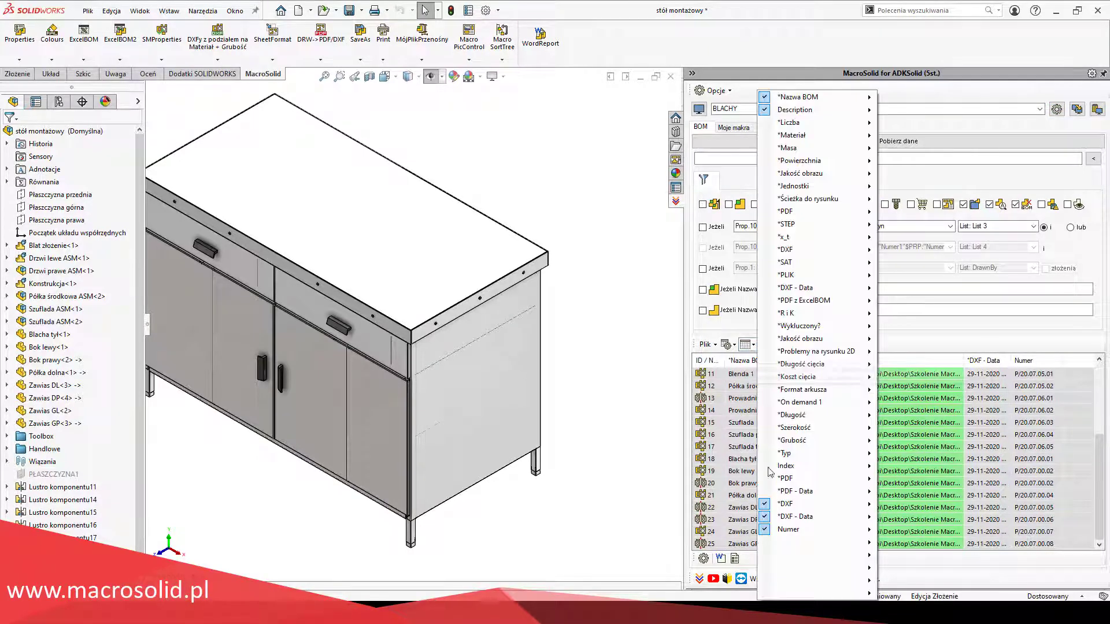
left_click(769, 530)
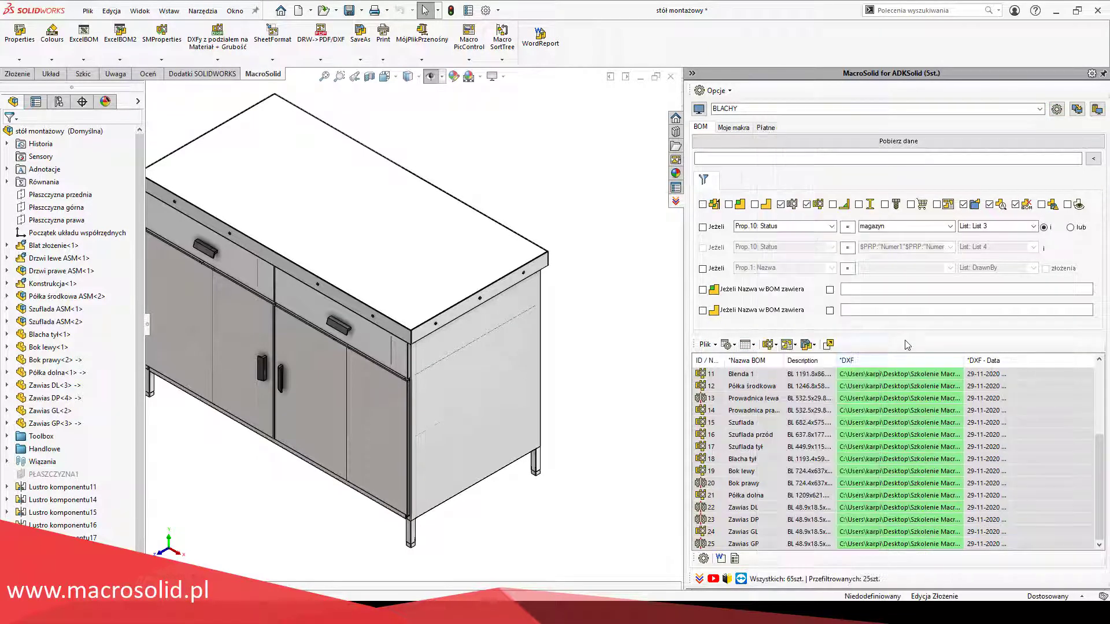
left_click(735, 558)
left_click(515, 334)
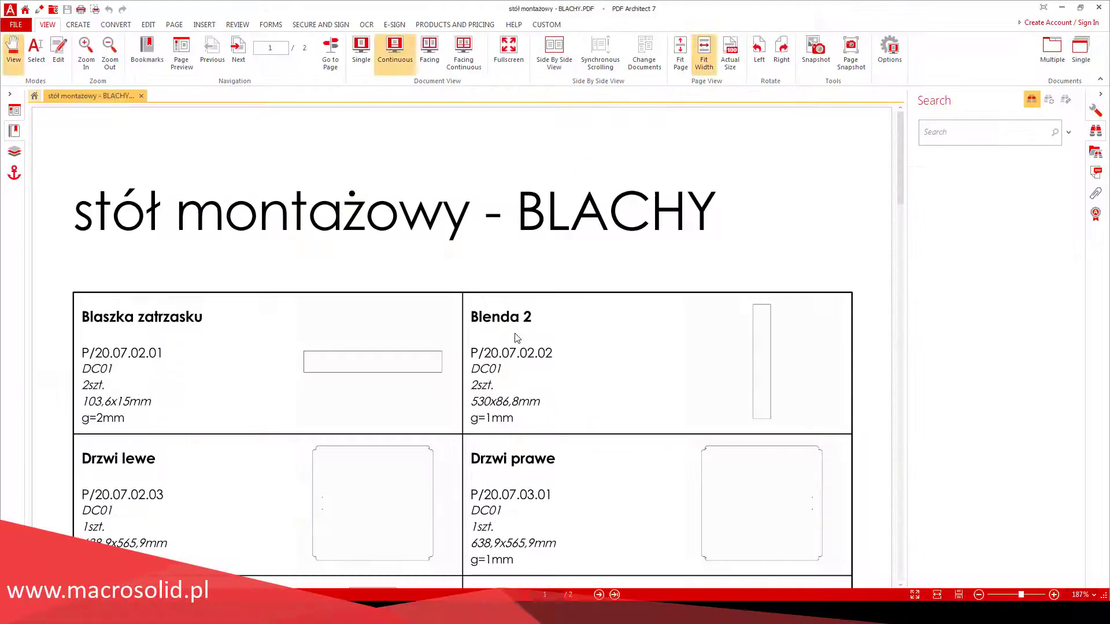
Scroll through both pages of the BLACHY PDF, from Blaszka zatrzasku to the Zawias parts.
scroll(512, 335, "down", 2, "ctrl")
scroll(512, 335, "down", 2, "ctrl")
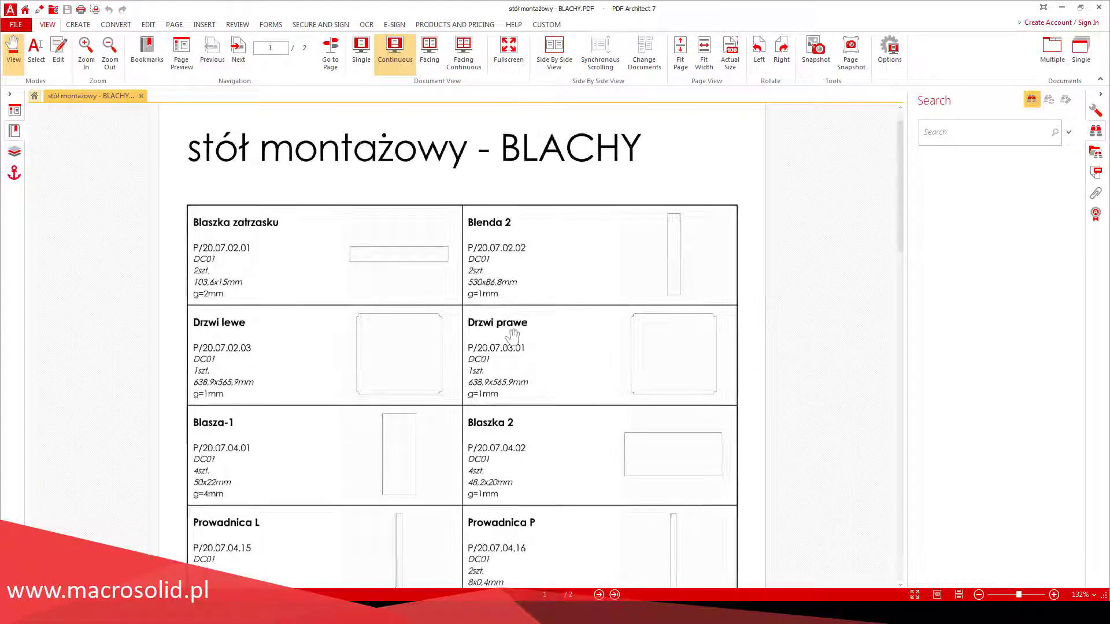
scroll(513, 337, "down", 1)
scroll(513, 336, "down", 3)
scroll(513, 336, "down", 3)
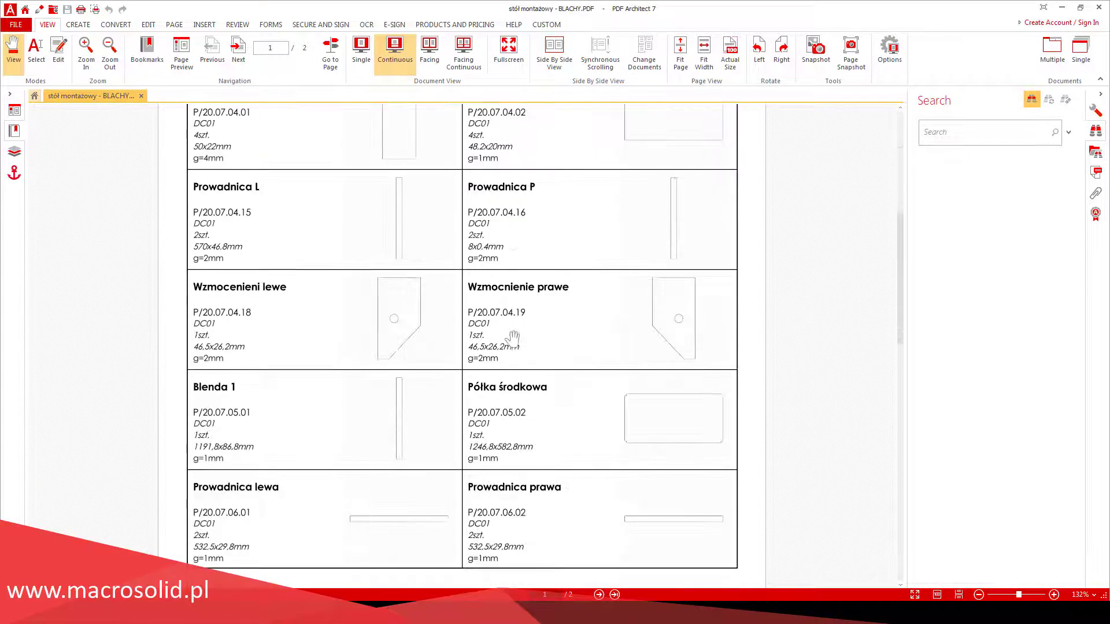
scroll(513, 340, "down", 4)
scroll(622, 407, "down", 3)
scroll(622, 408, "down", 4)
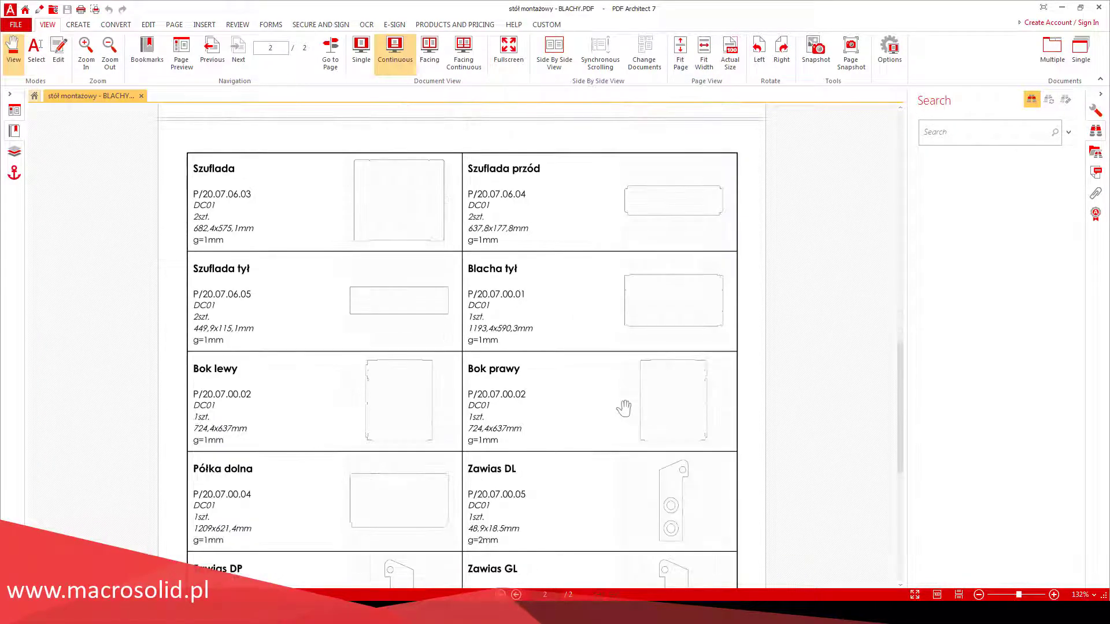
scroll(623, 408, "down", 2)
scroll(624, 407, "down", 4)
scroll(622, 407, "up", 5)
scroll(622, 408, "up", 6)
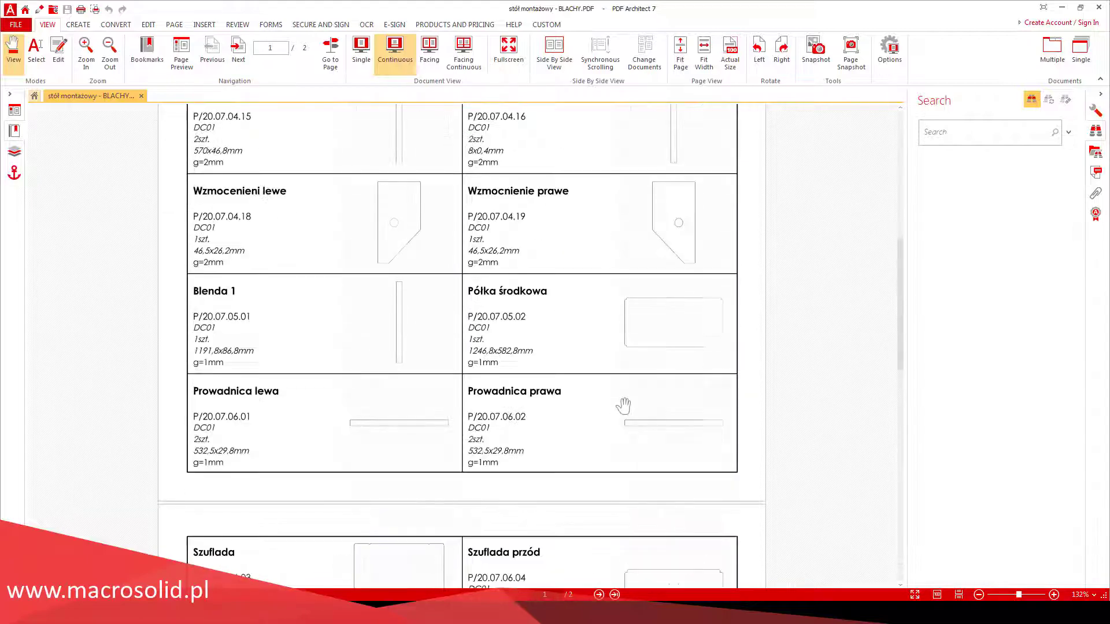
scroll(622, 407, "up", 5)
scroll(623, 408, "up", 2)
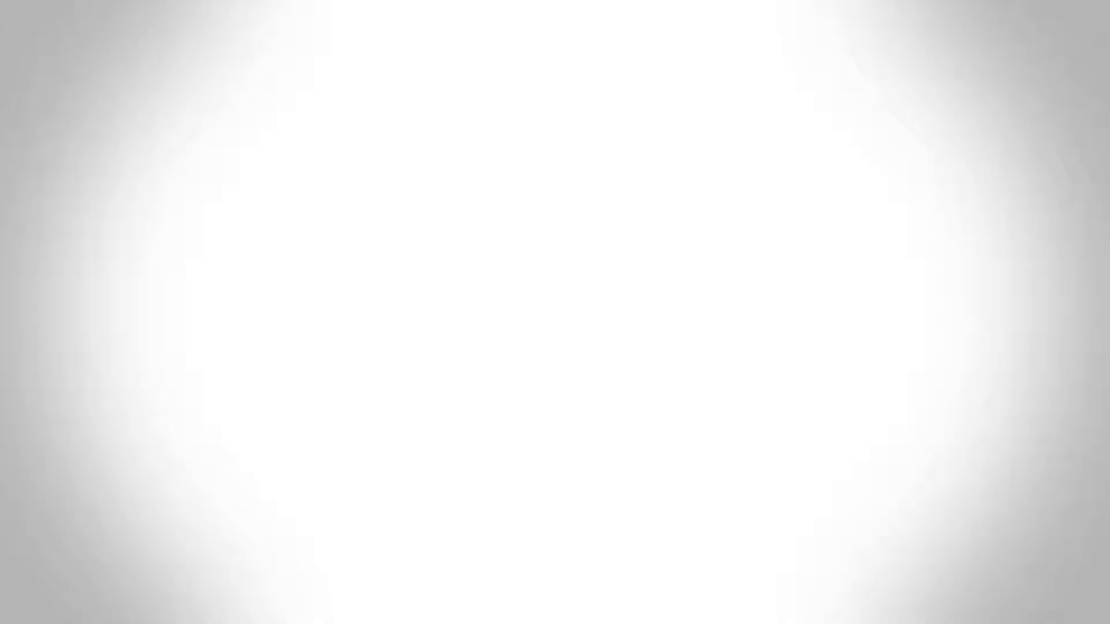